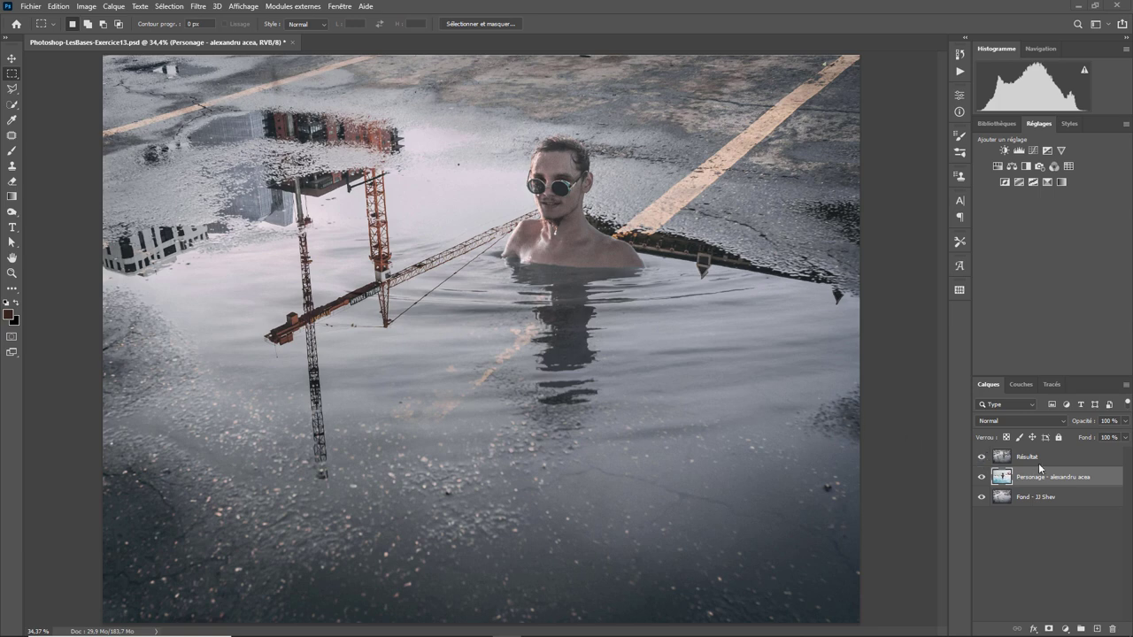
# Toggle Résultat and Personage visibility to compare sources, leaving only the Fond puddle visible
pyautogui.click(981, 457)
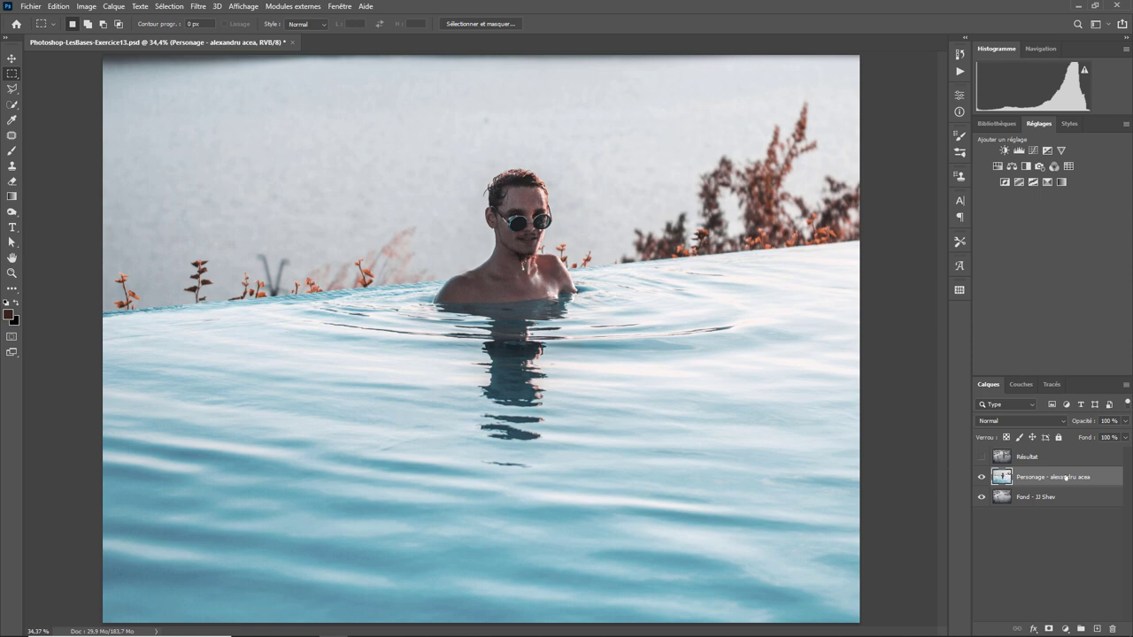
pyautogui.click(981, 477)
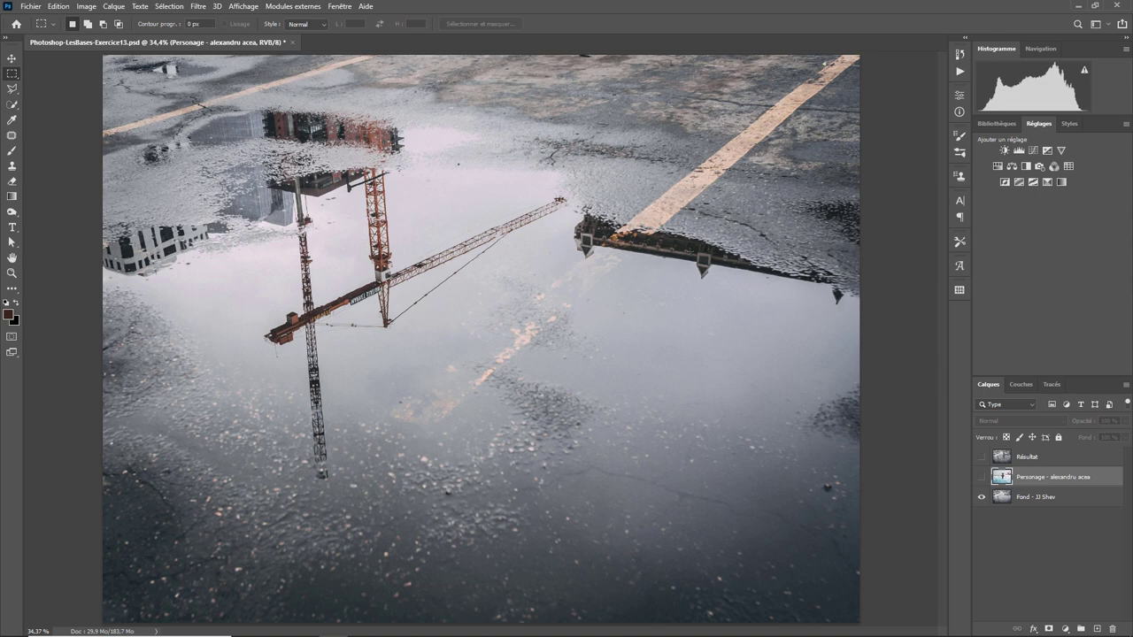
pyautogui.click(980, 456)
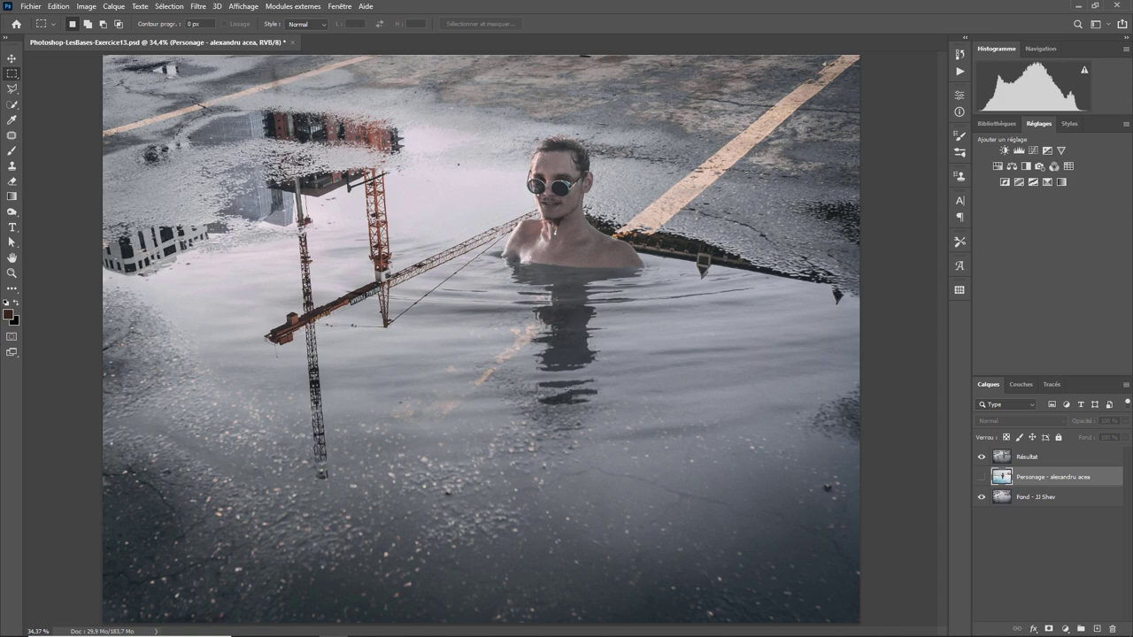
pyautogui.click(981, 477)
pyautogui.click(981, 456)
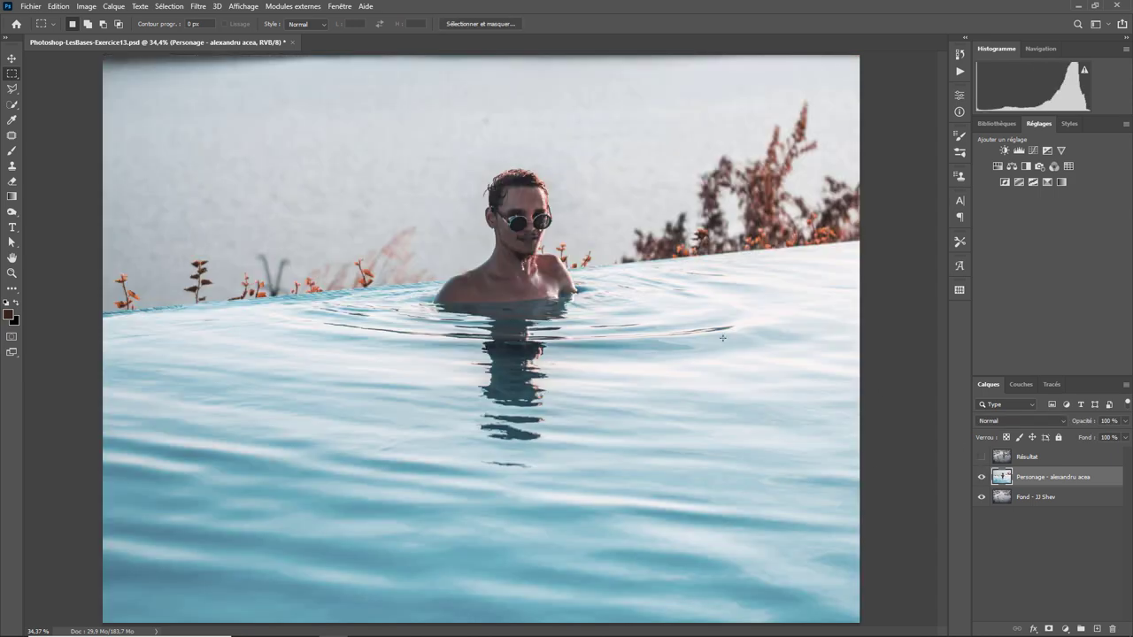
pyautogui.click(980, 457)
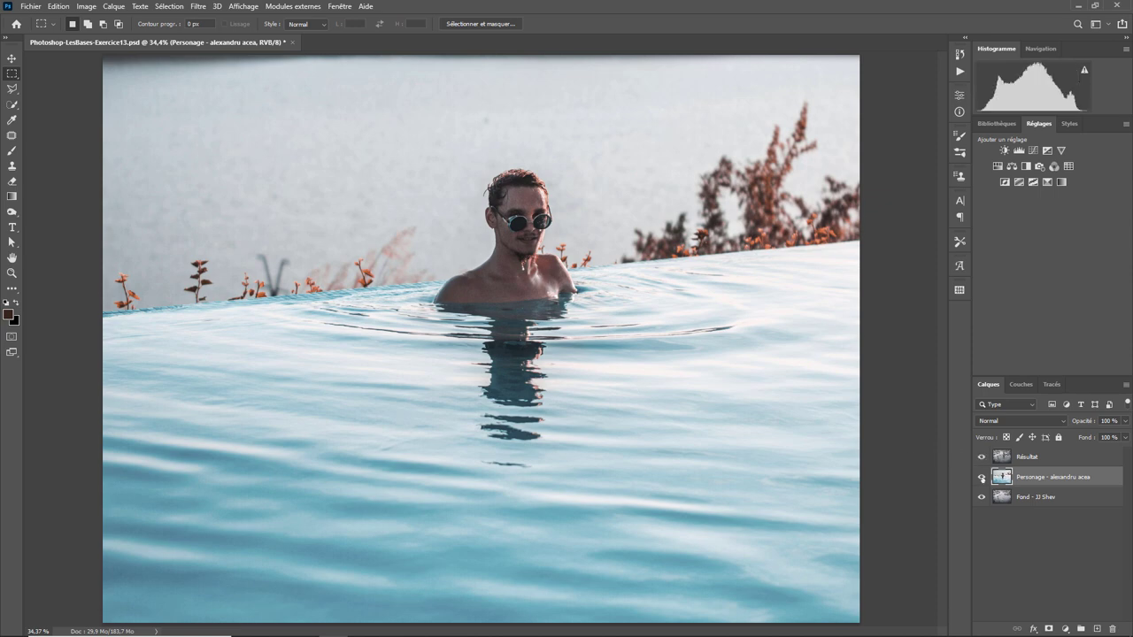
pyautogui.click(981, 477)
pyautogui.click(980, 457)
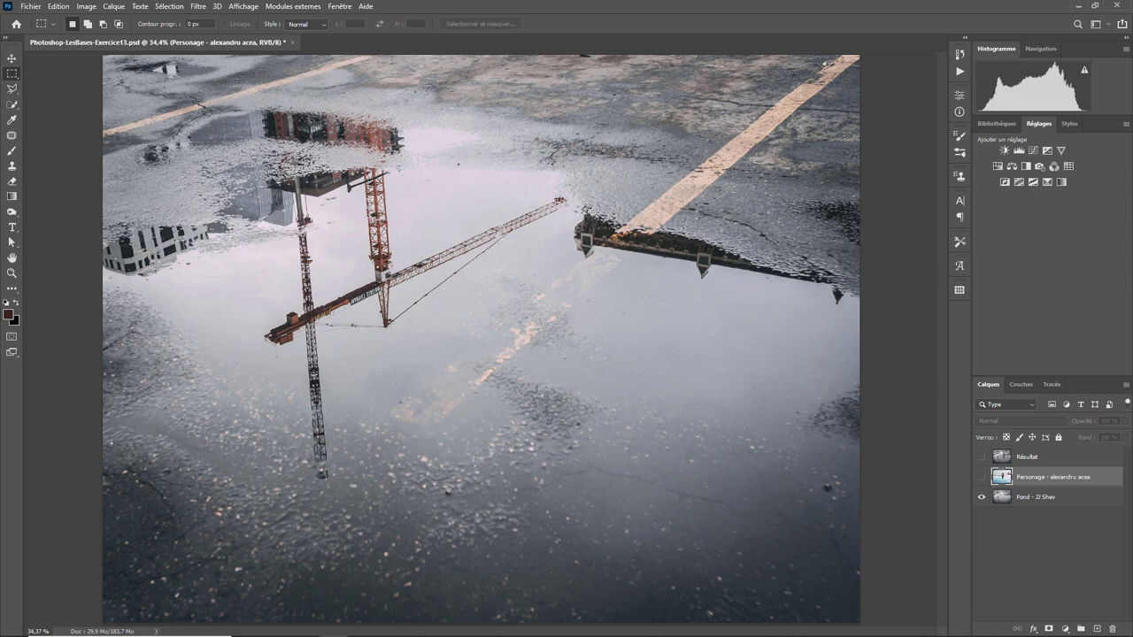
pyautogui.click(86, 9)
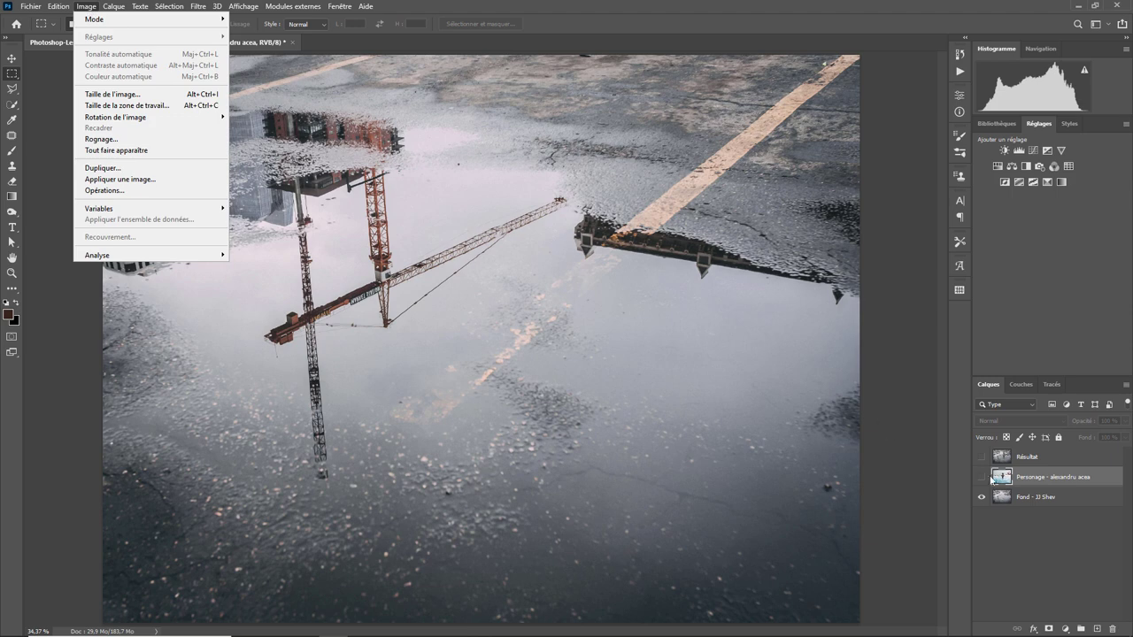
# Select the Fond layer and browse Image > Réglages without applying any adjustment
pyautogui.click(1017, 497)
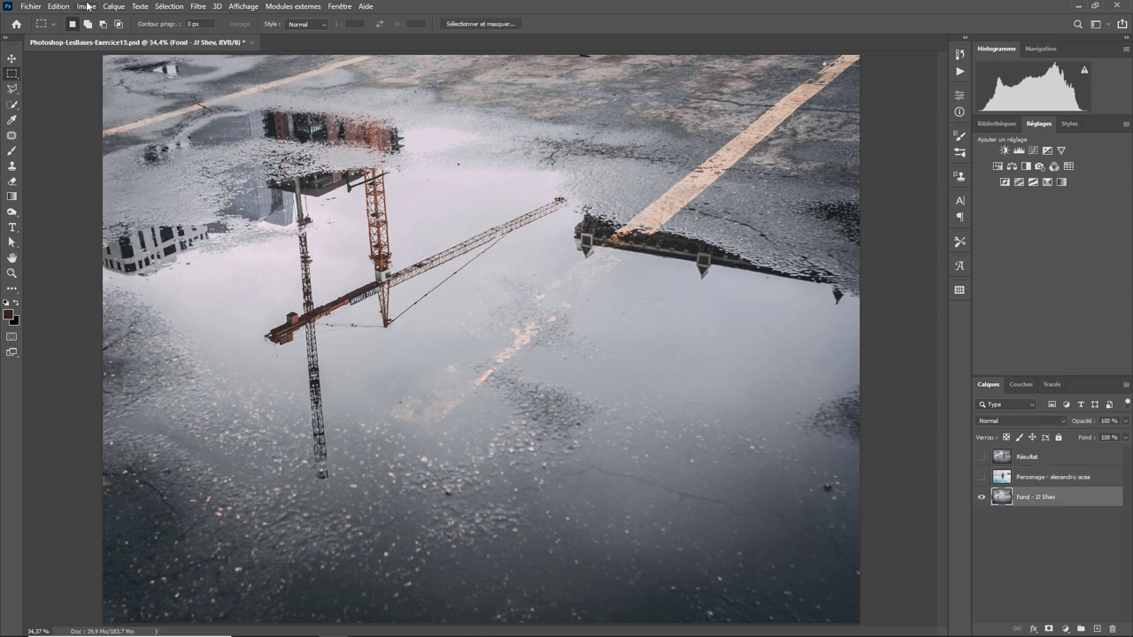
pyautogui.click(88, 7)
pyautogui.moveTo(99, 36)
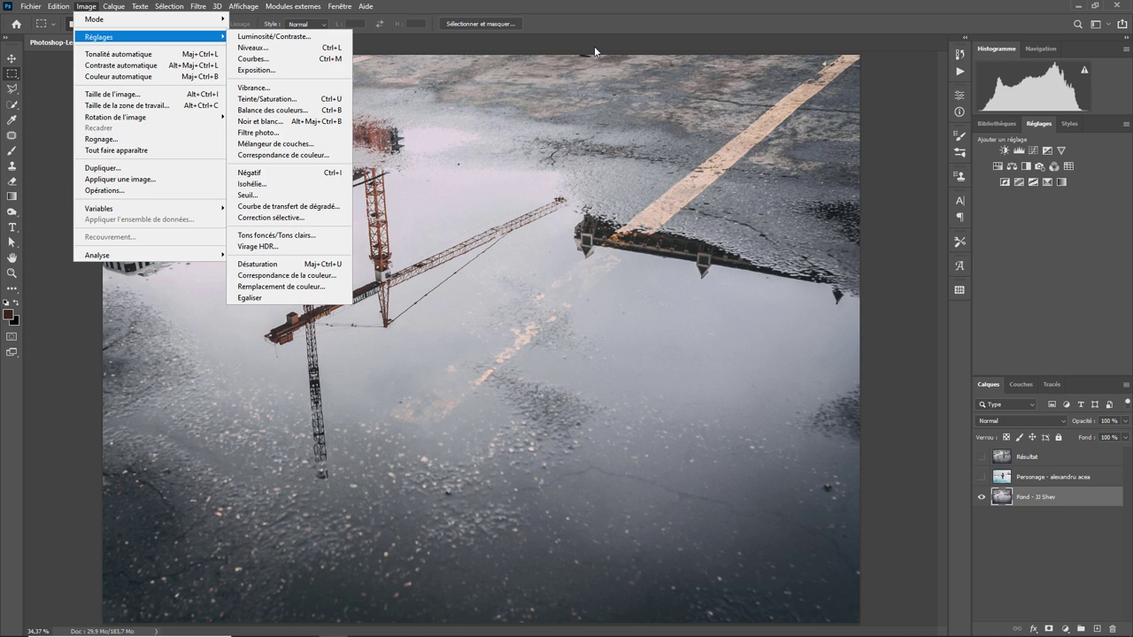
pyautogui.press('Escape')
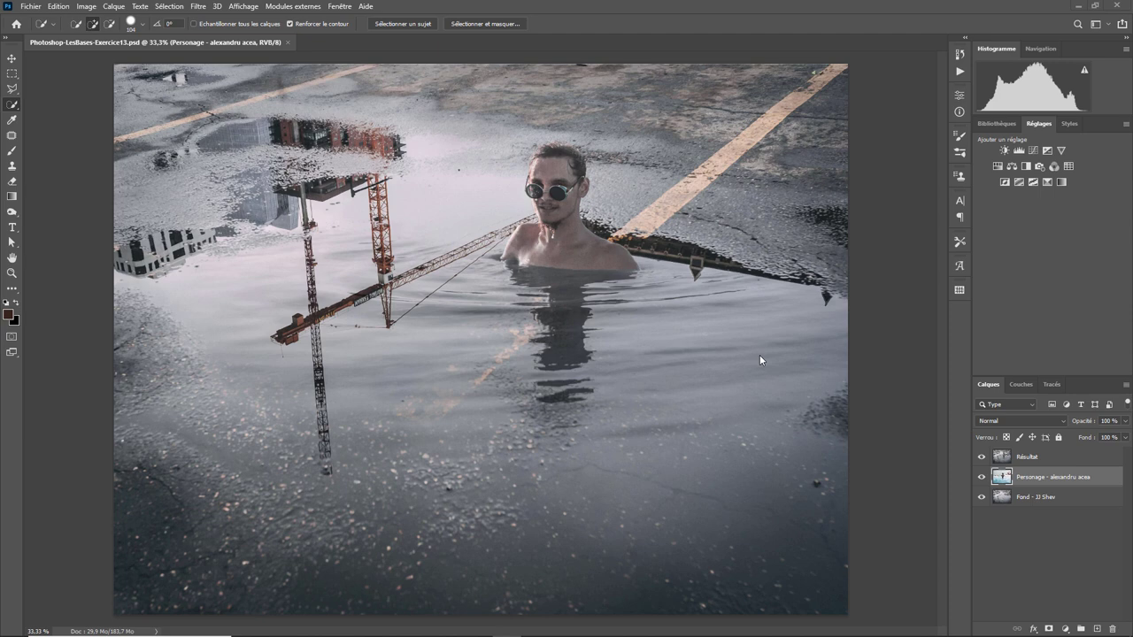
# Hide Résultat, blend Personage in Produit mode and flip it horizontally
pyautogui.click(981, 457)
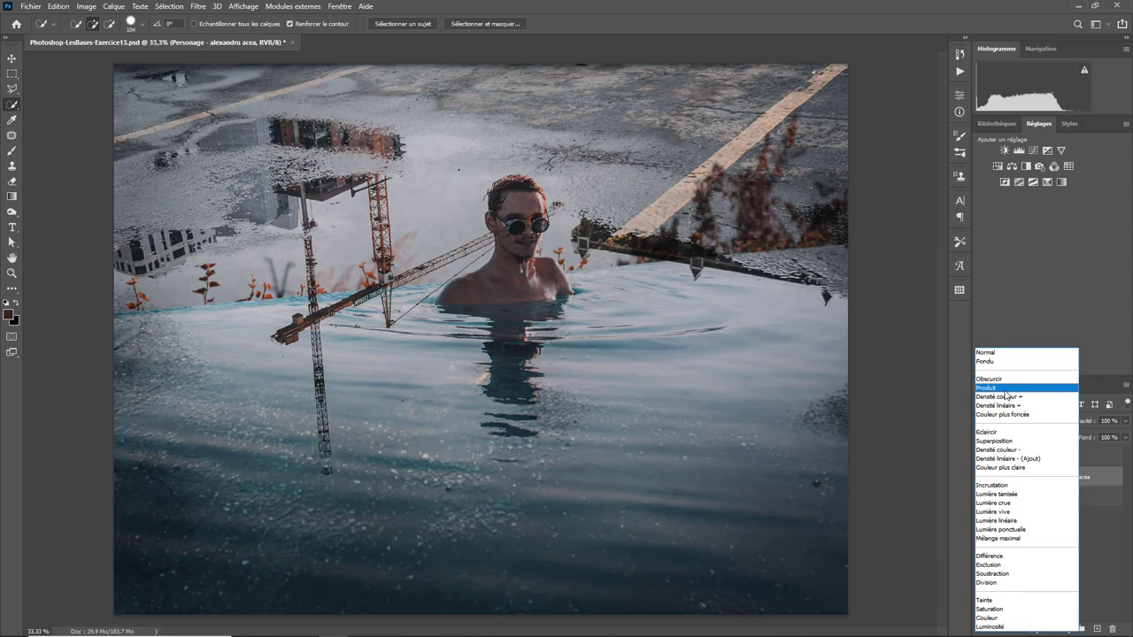
pyautogui.click(1009, 388)
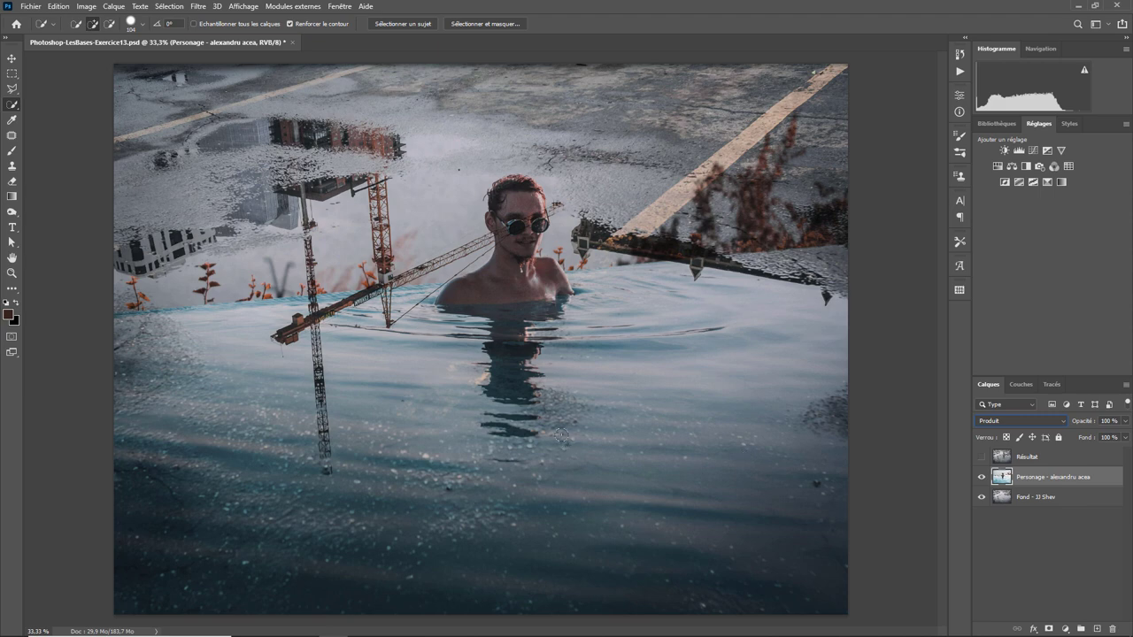
pyautogui.click(57, 7)
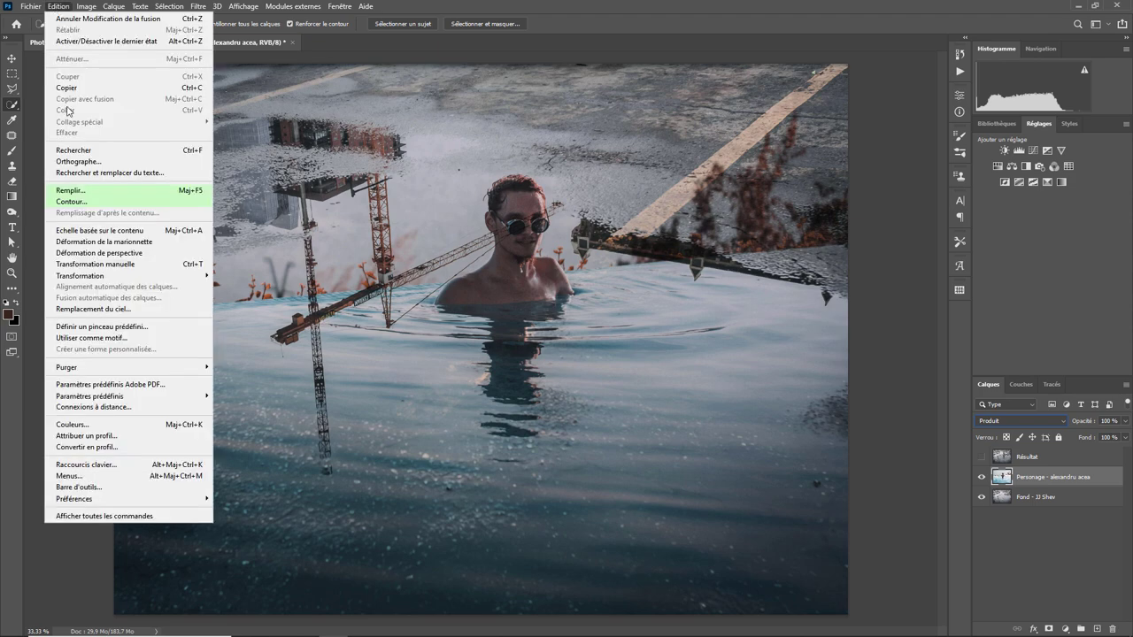
pyautogui.moveTo(80, 275)
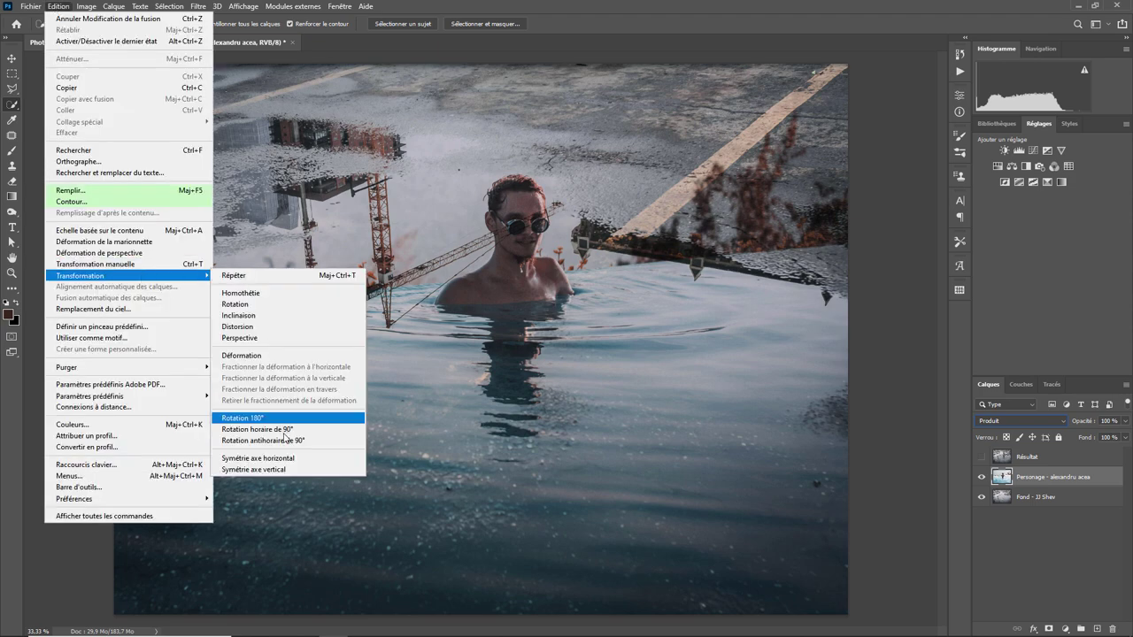
pyautogui.click(258, 457)
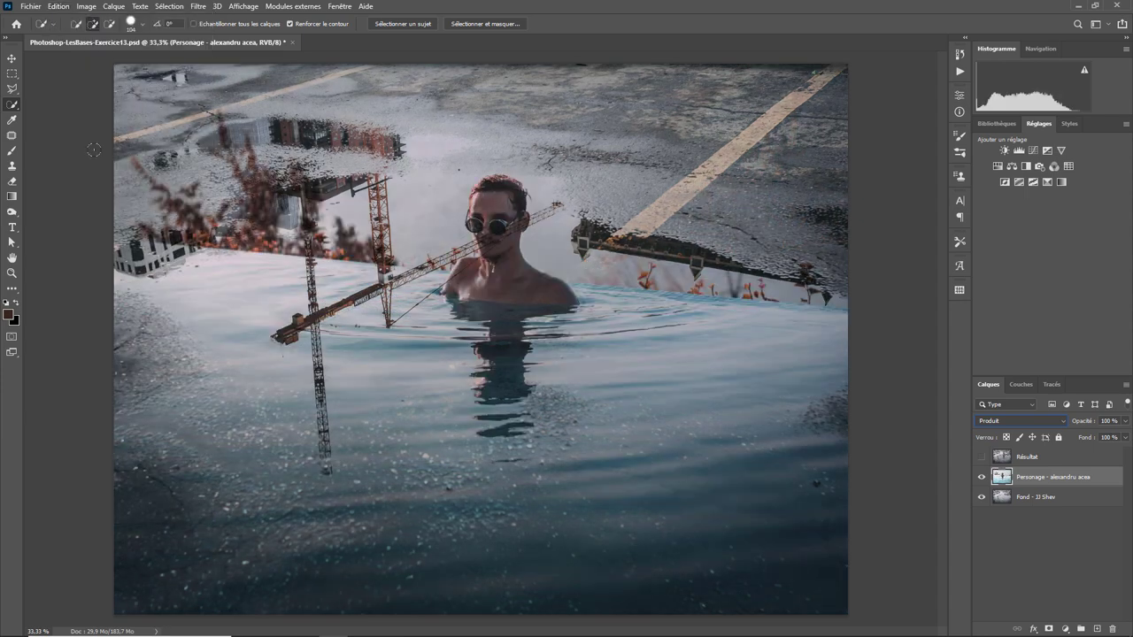
# Move the swimmer layer up and to the right over the puddle
pyautogui.press('v')
pyautogui.moveTo(542, 312); pyautogui.dragTo(628, 277)
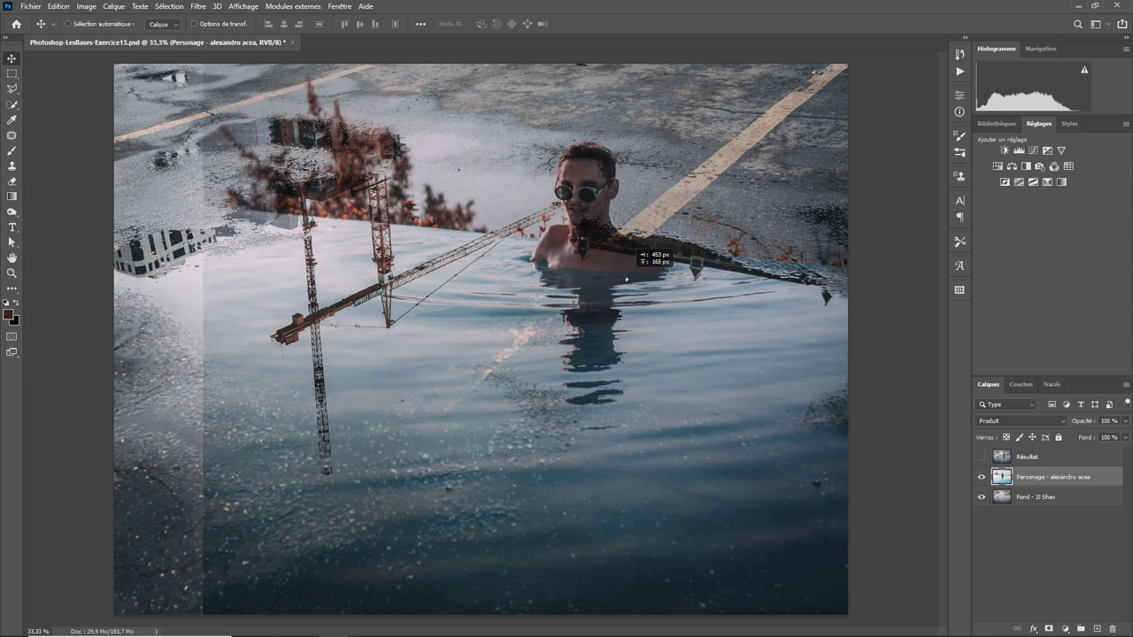
pyautogui.moveTo(628, 278); pyautogui.dragTo(628, 278)
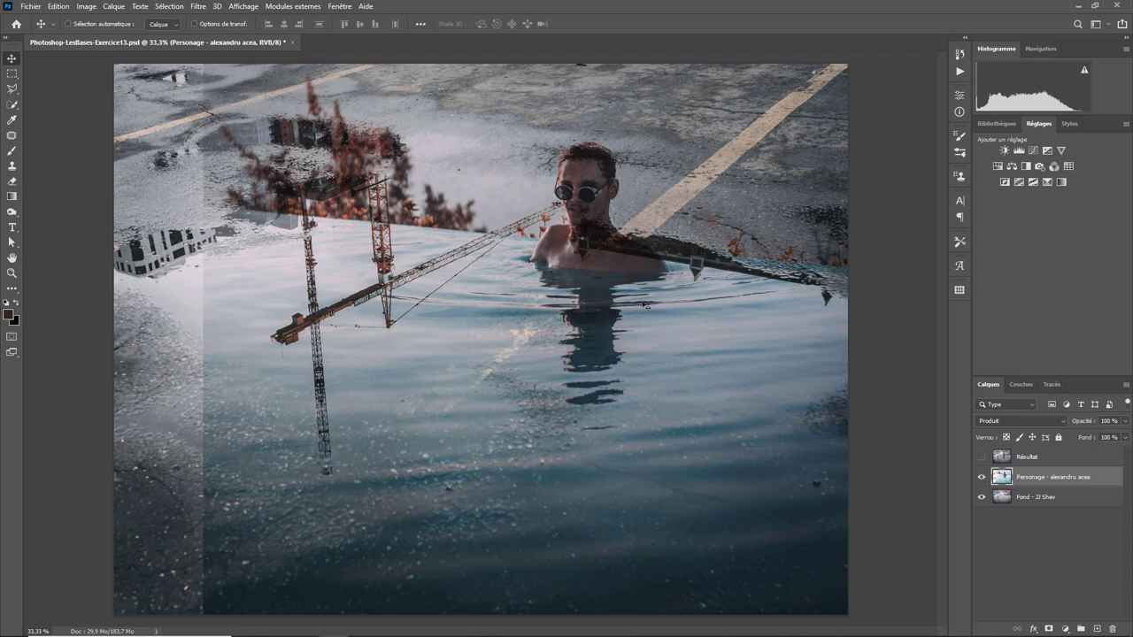
pyautogui.rightClick(1052, 478)
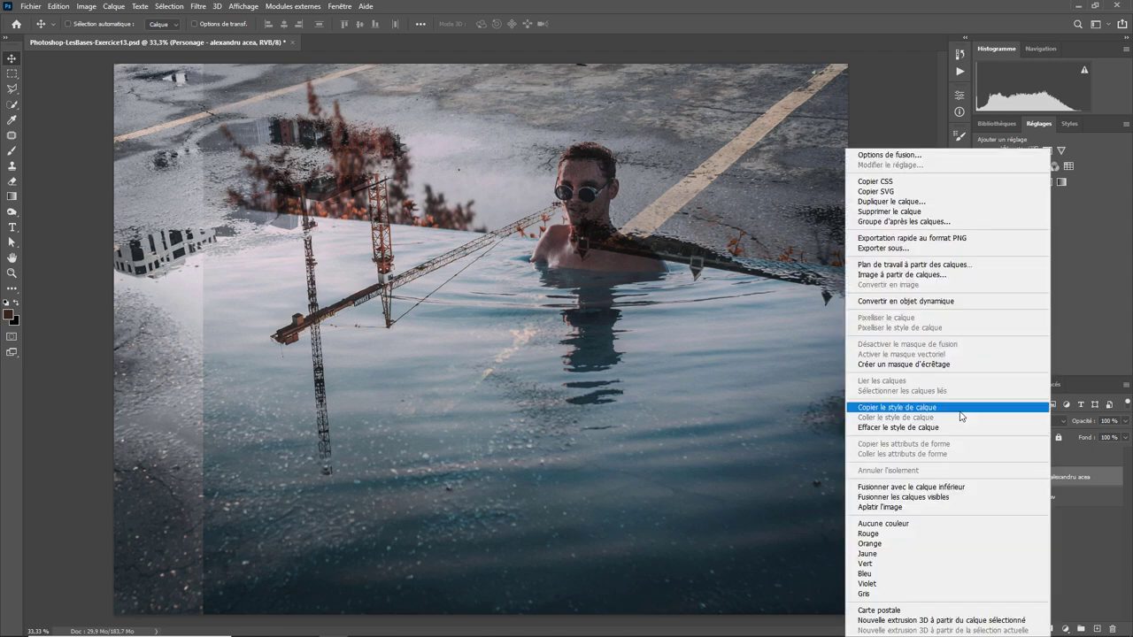
# Duplicate the Personage layer, hide the copy and reselect the original
pyautogui.click(906, 202)
pyautogui.click(882, 250)
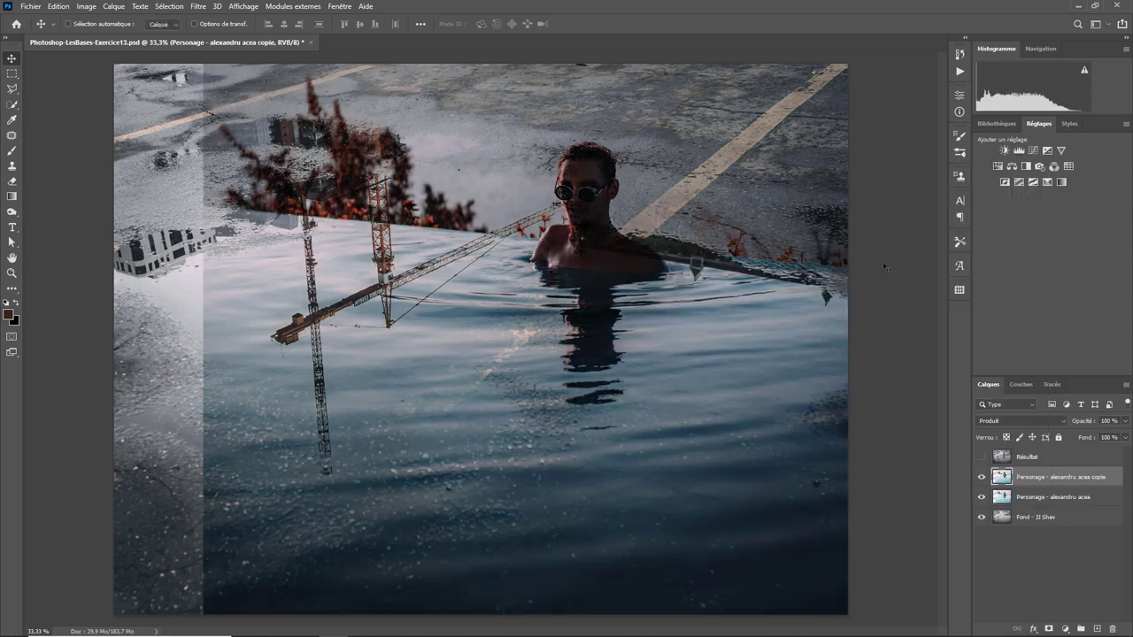
pyautogui.click(981, 477)
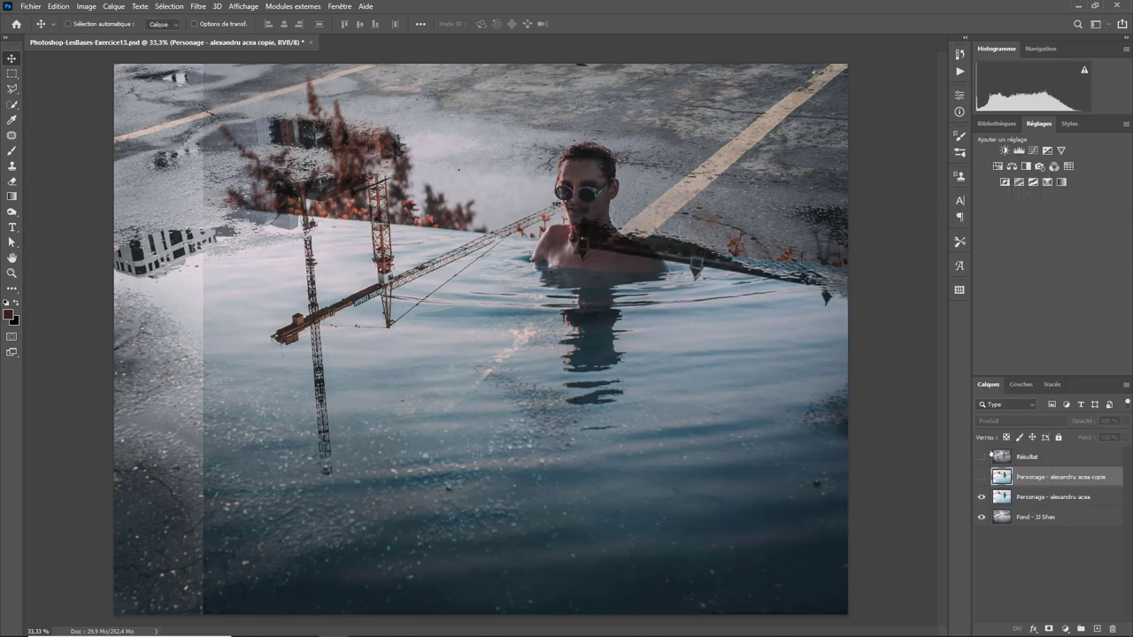
pyautogui.click(1037, 500)
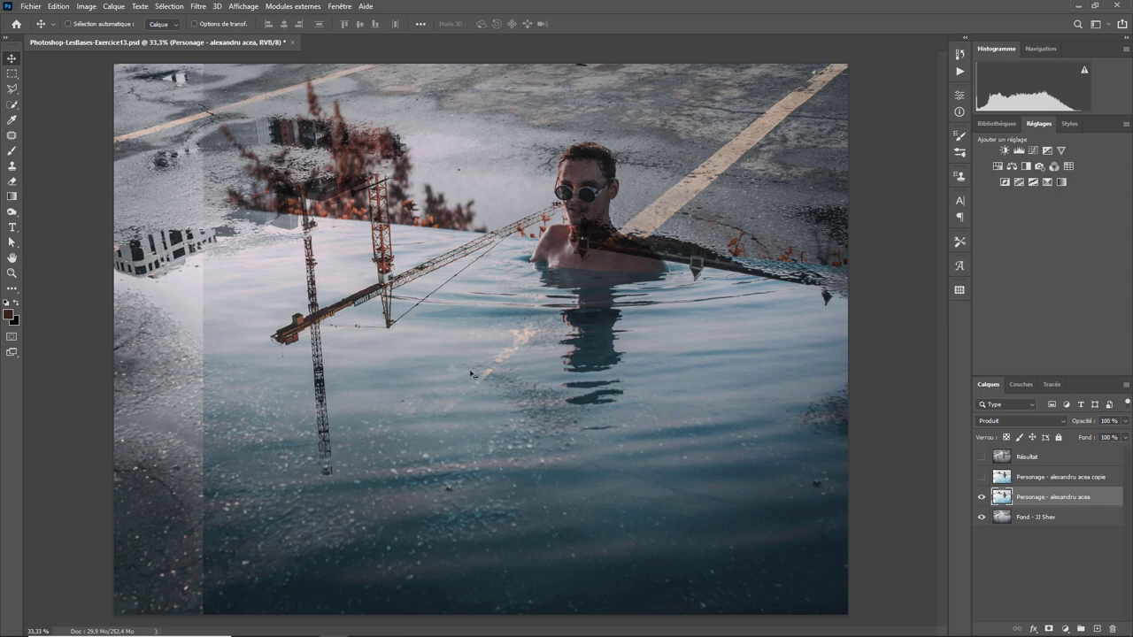
# Try an Exposition adjustment, then convert the original Personage layer to a smart object
pyautogui.click(87, 7)
pyautogui.moveTo(124, 37)
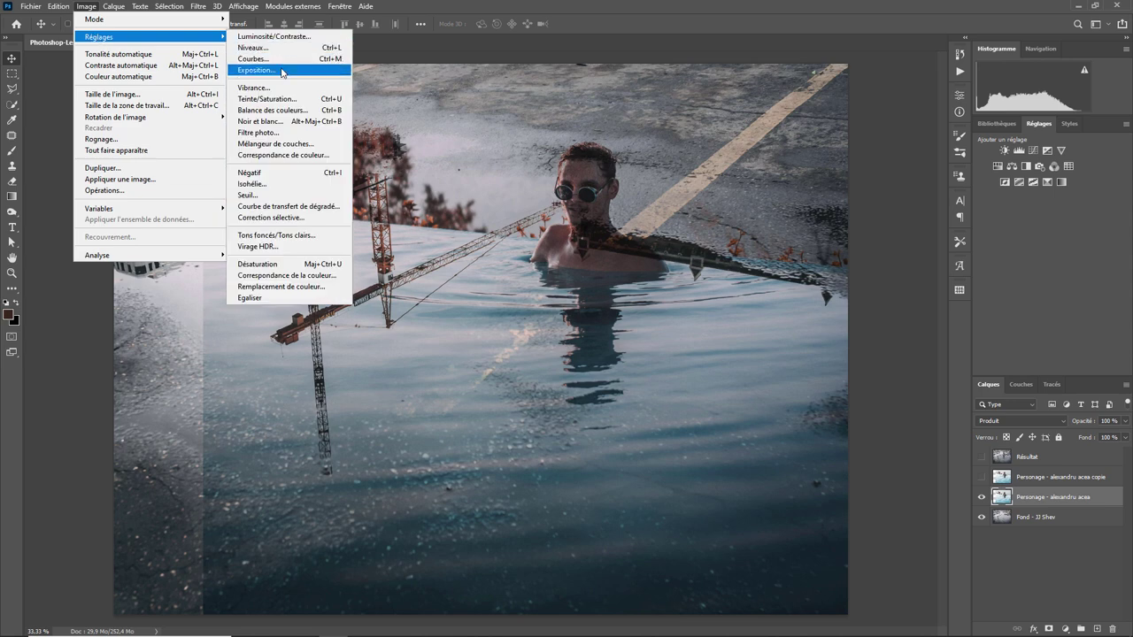
pyautogui.click(282, 70)
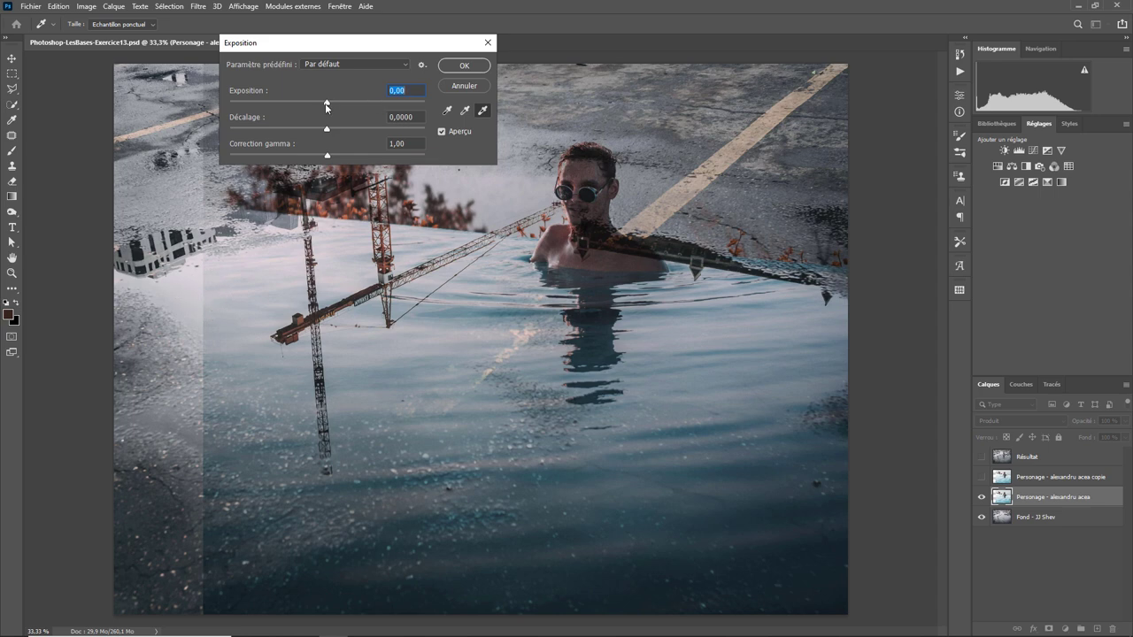
pyautogui.moveTo(326, 104); pyautogui.dragTo(328, 103)
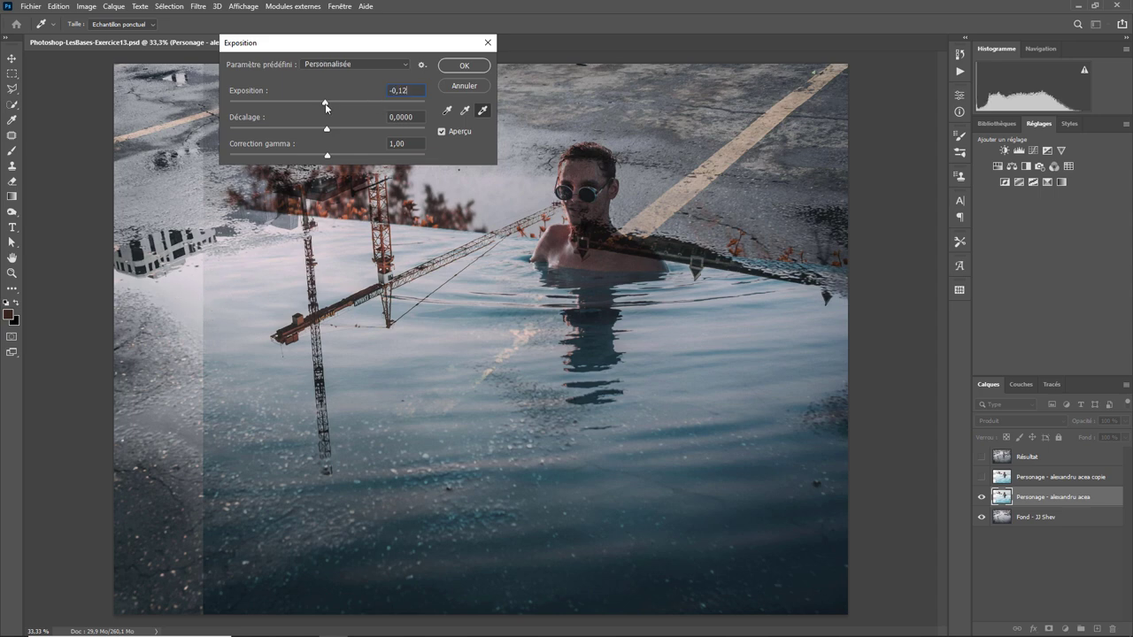
pyautogui.click(454, 80)
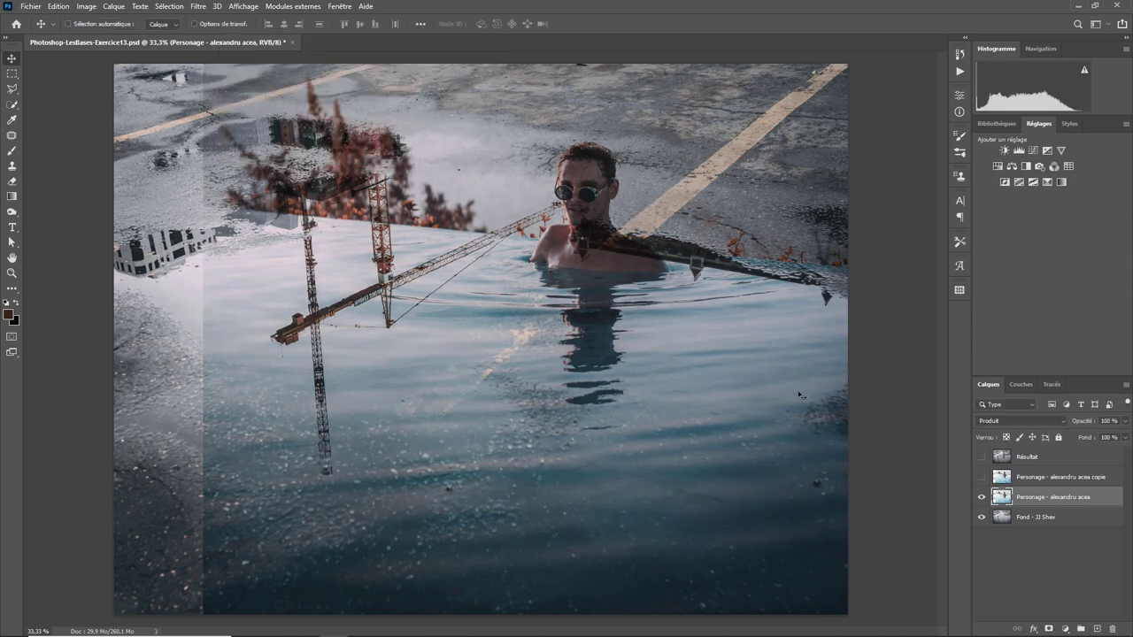
pyautogui.rightClick(1047, 499)
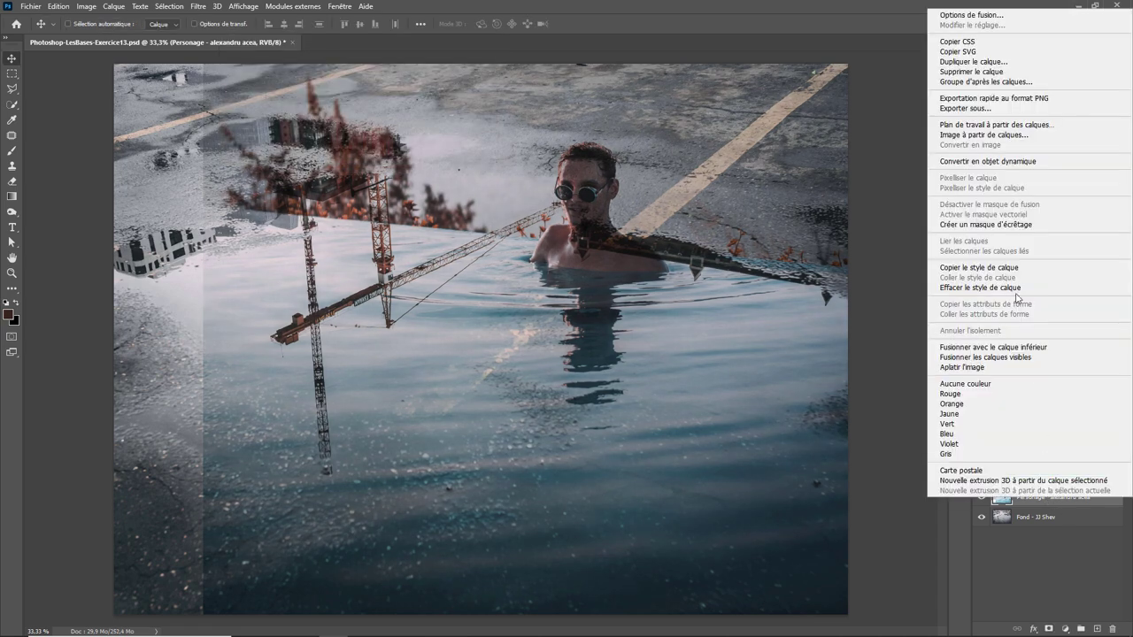
pyautogui.click(987, 163)
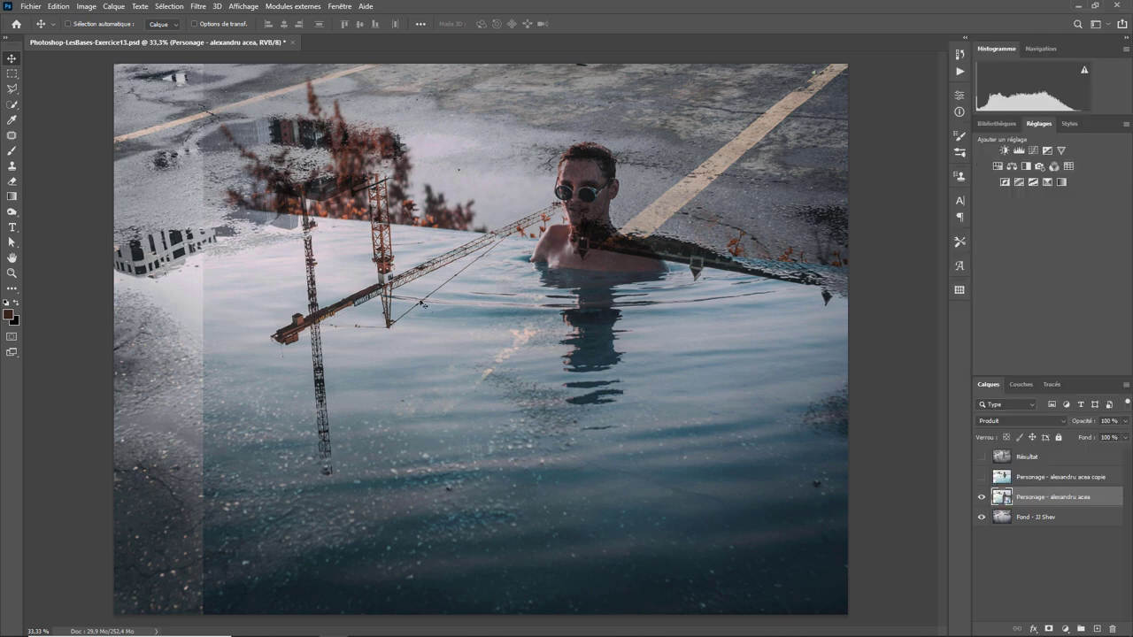
# Apply an Exposition smart filter at +0,32 to brighten the swimmer layer
pyautogui.click(95, 11)
pyautogui.click(280, 65)
pyautogui.click(330, 132)
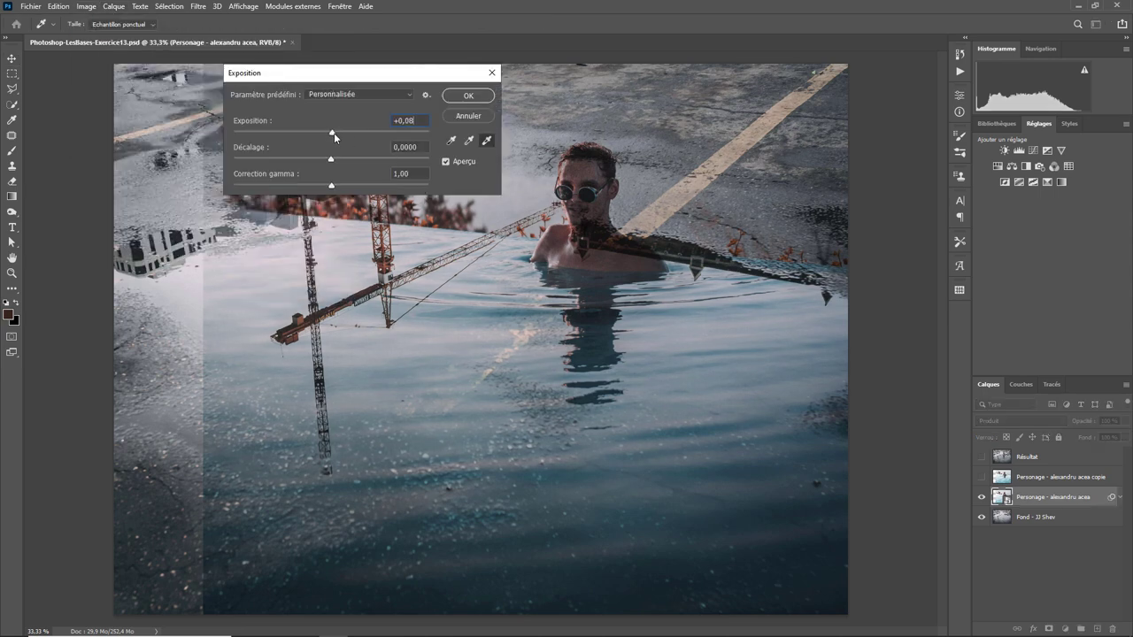
pyautogui.moveTo(334, 133); pyautogui.dragTo(335, 134)
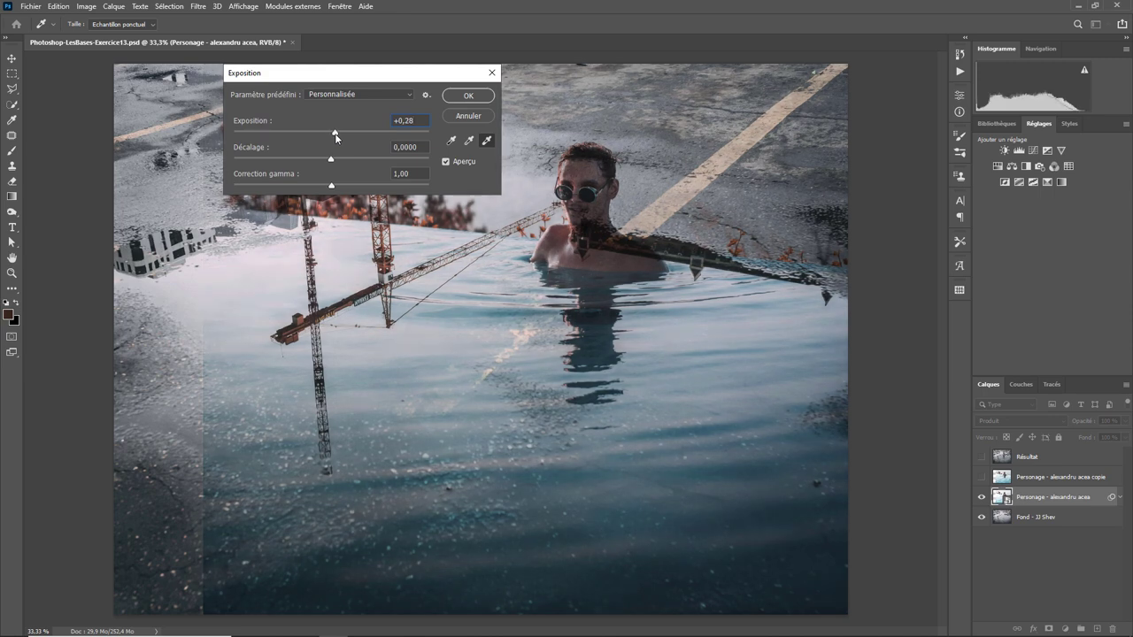
pyautogui.moveTo(335, 138); pyautogui.dragTo(337, 138)
pyautogui.click(468, 96)
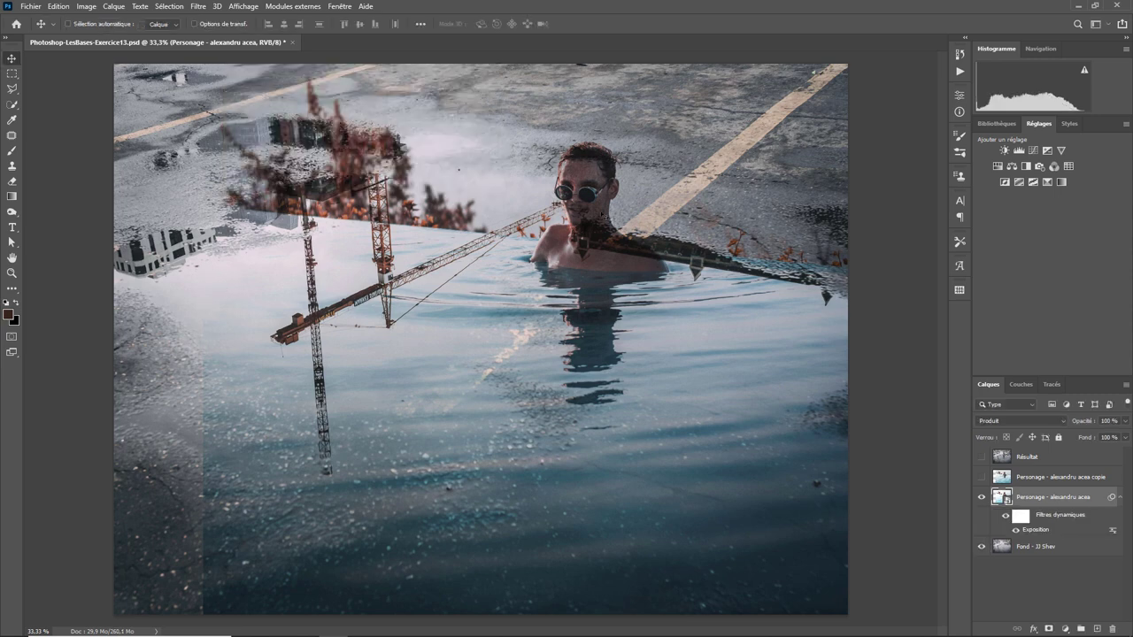
pyautogui.click(86, 6)
pyautogui.moveTo(99, 36)
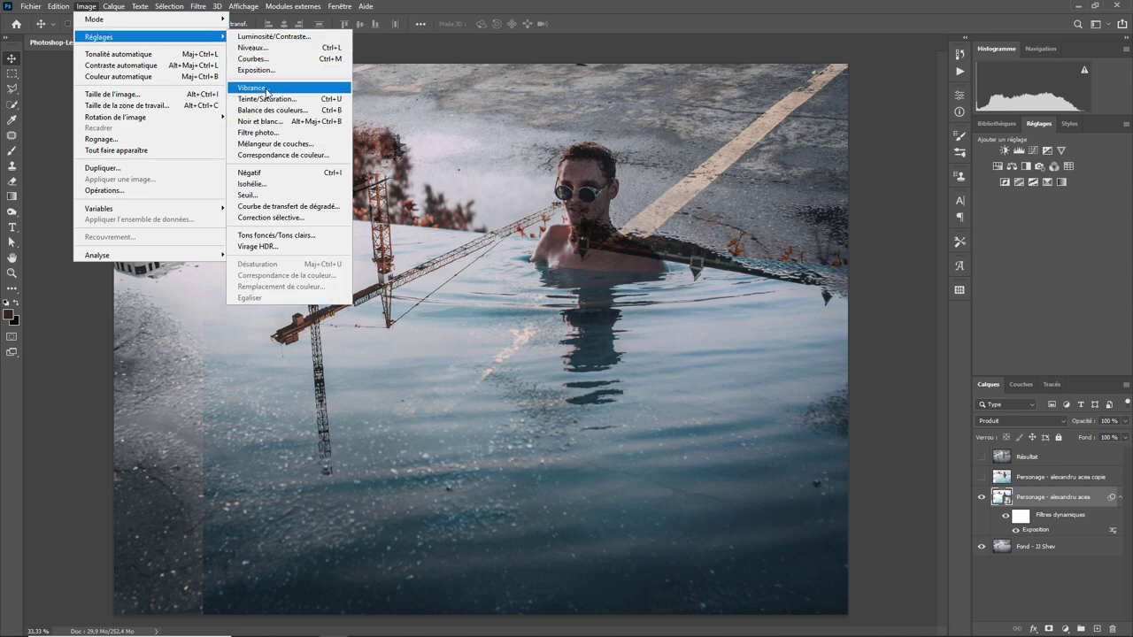
# Apply Teinte/Saturation to Personage with Saturation lowered to -79
pyautogui.click(268, 99)
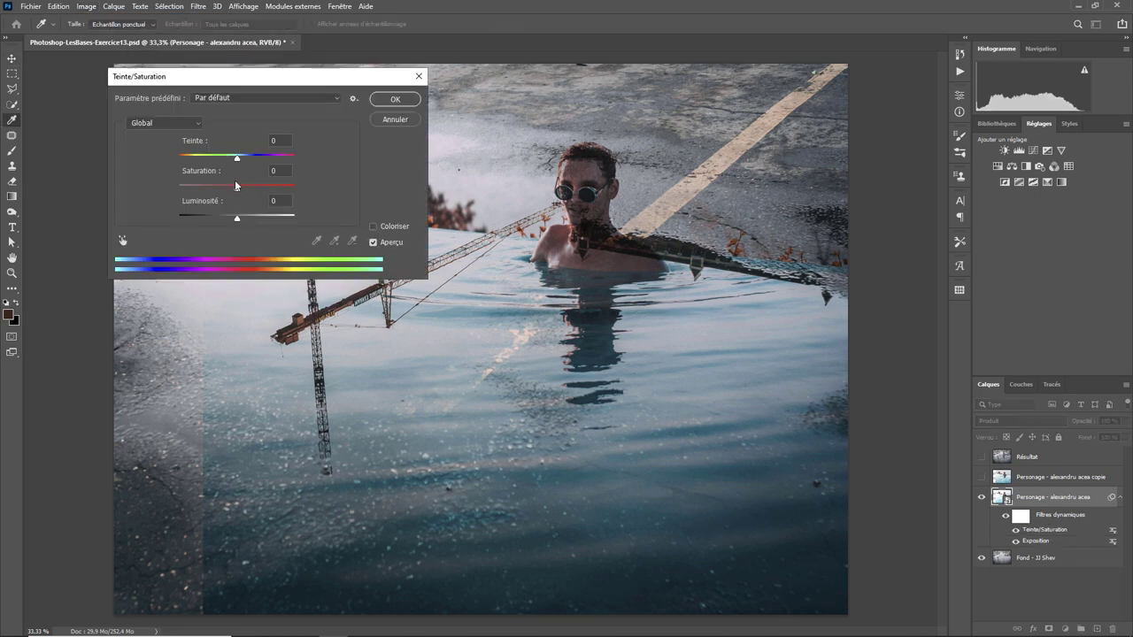
pyautogui.moveTo(237, 191); pyautogui.dragTo(211, 188)
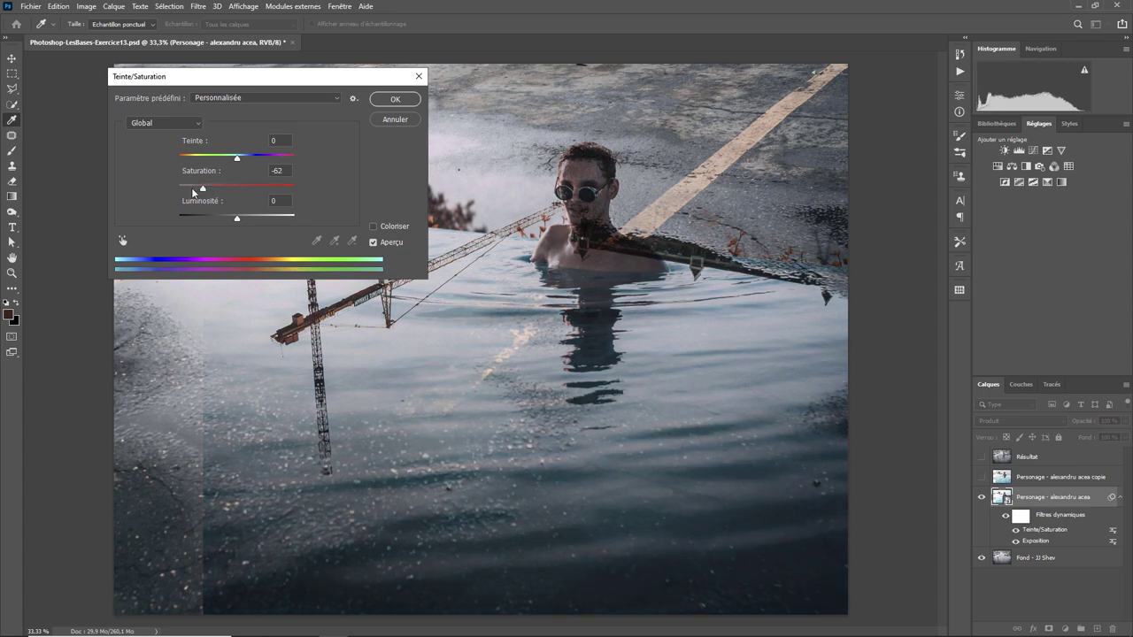
pyautogui.moveTo(211, 188); pyautogui.dragTo(192, 189)
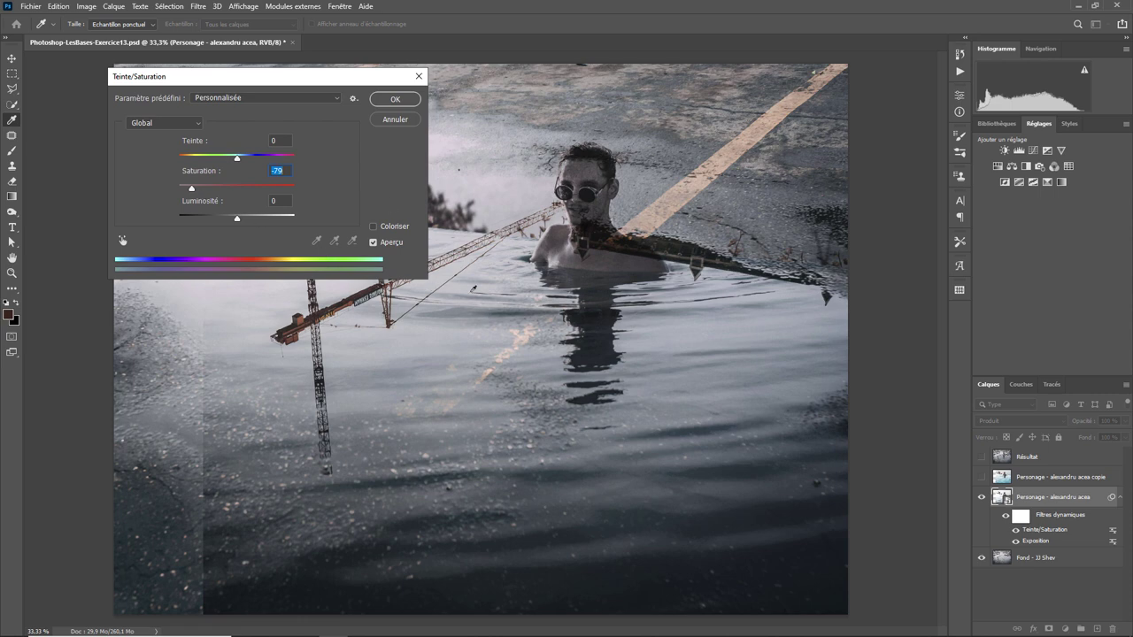
pyautogui.click(413, 101)
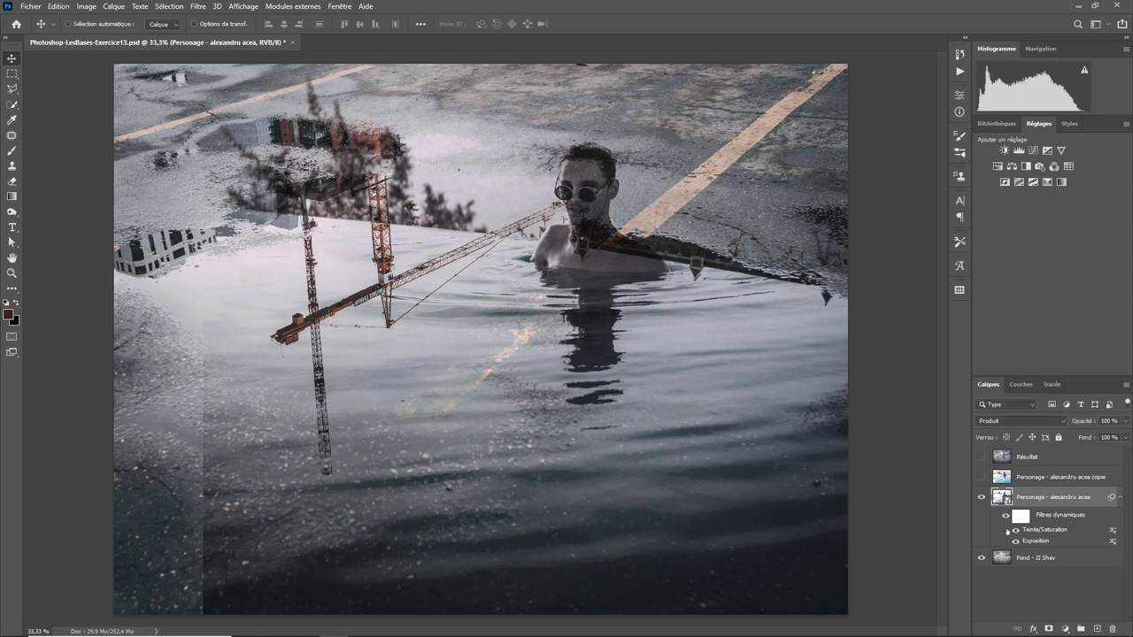
# Add a layer mask to Personage and paint black over the lower and right-side water
pyautogui.click(1047, 630)
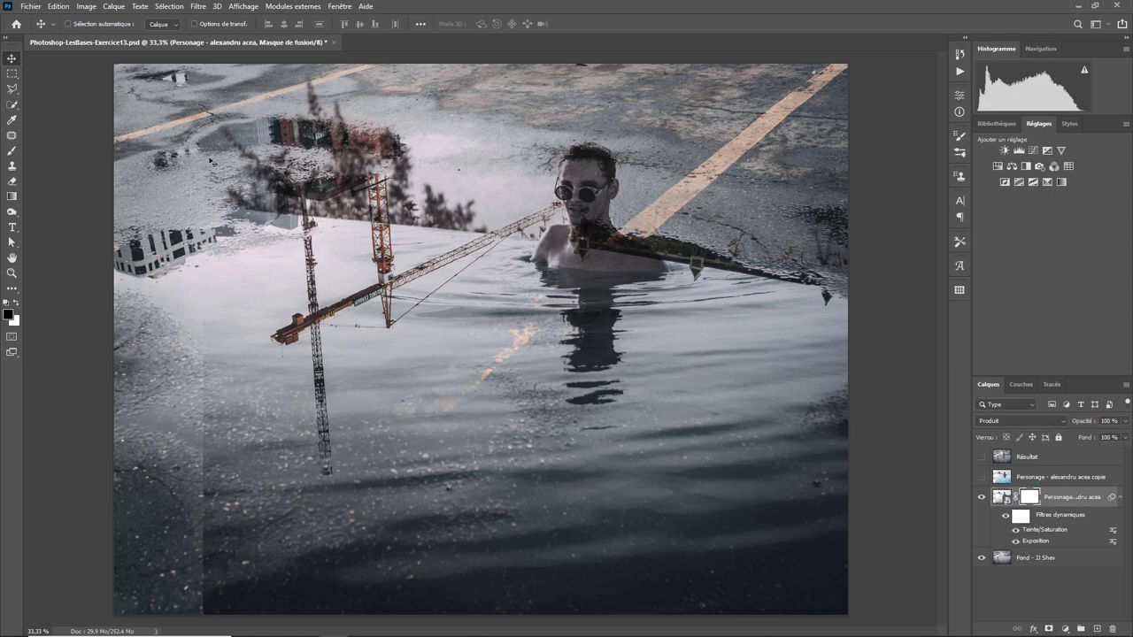
pyautogui.click(11, 150)
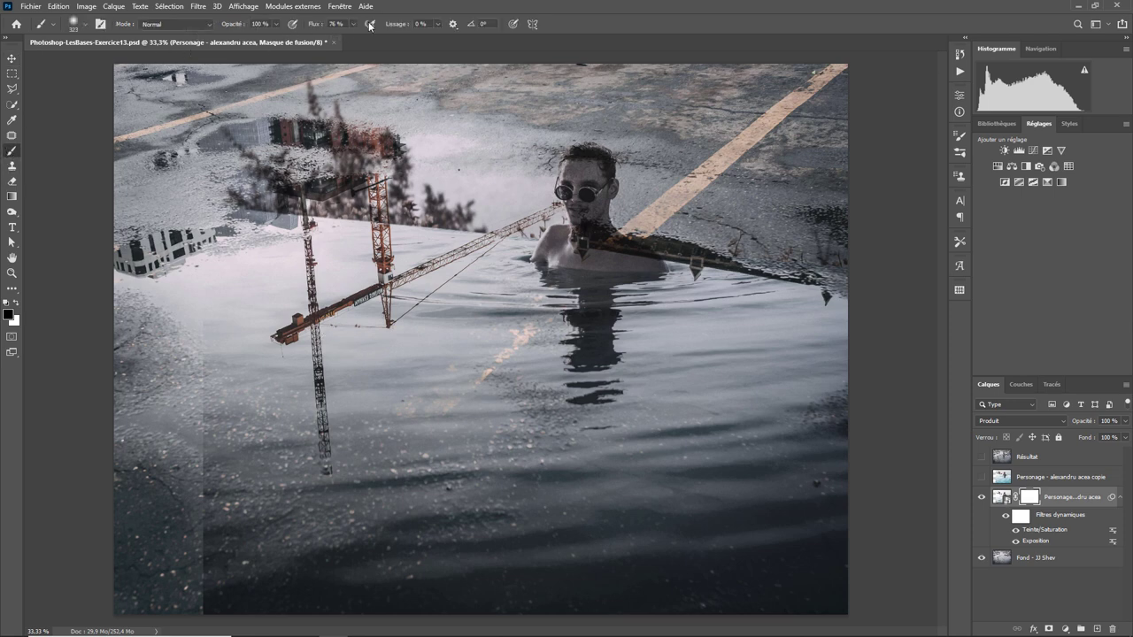
pyautogui.moveTo(522, 597)
pyautogui.mouseDown()
pyautogui.moveTo(213, 606)
pyautogui.moveTo(817, 486)
pyautogui.mouseUp()
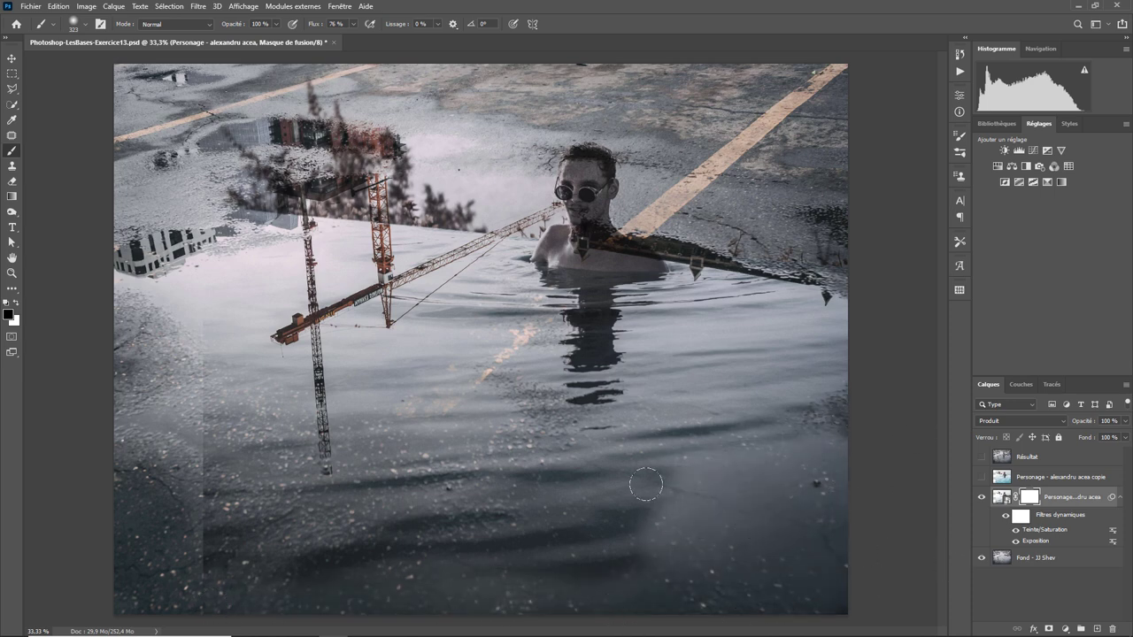
pyautogui.moveTo(646, 484)
pyautogui.mouseDown()
pyautogui.moveTo(690, 513)
pyautogui.moveTo(212, 510)
pyautogui.moveTo(432, 469)
pyautogui.moveTo(389, 447)
pyautogui.moveTo(292, 442)
pyautogui.moveTo(200, 372)
pyautogui.moveTo(197, 522)
pyautogui.moveTo(212, 566)
pyautogui.moveTo(337, 556)
pyautogui.moveTo(346, 504)
pyautogui.moveTo(421, 497)
pyautogui.moveTo(540, 434)
pyautogui.moveTo(565, 458)
pyautogui.mouseUp()
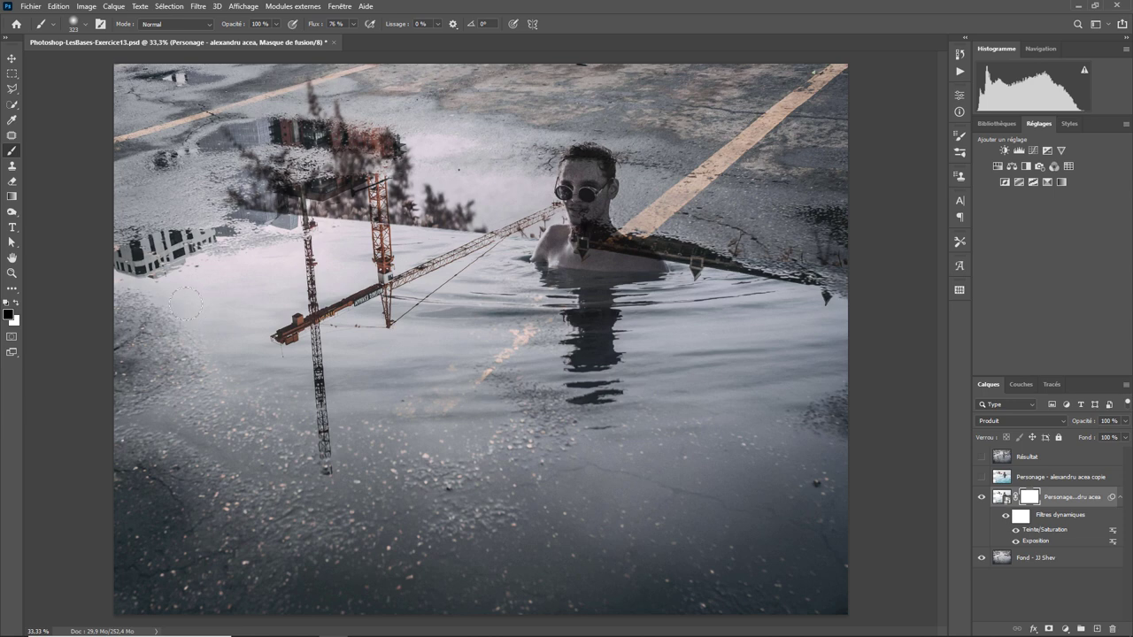
pyautogui.moveTo(197, 436); pyautogui.dragTo(867, 501)
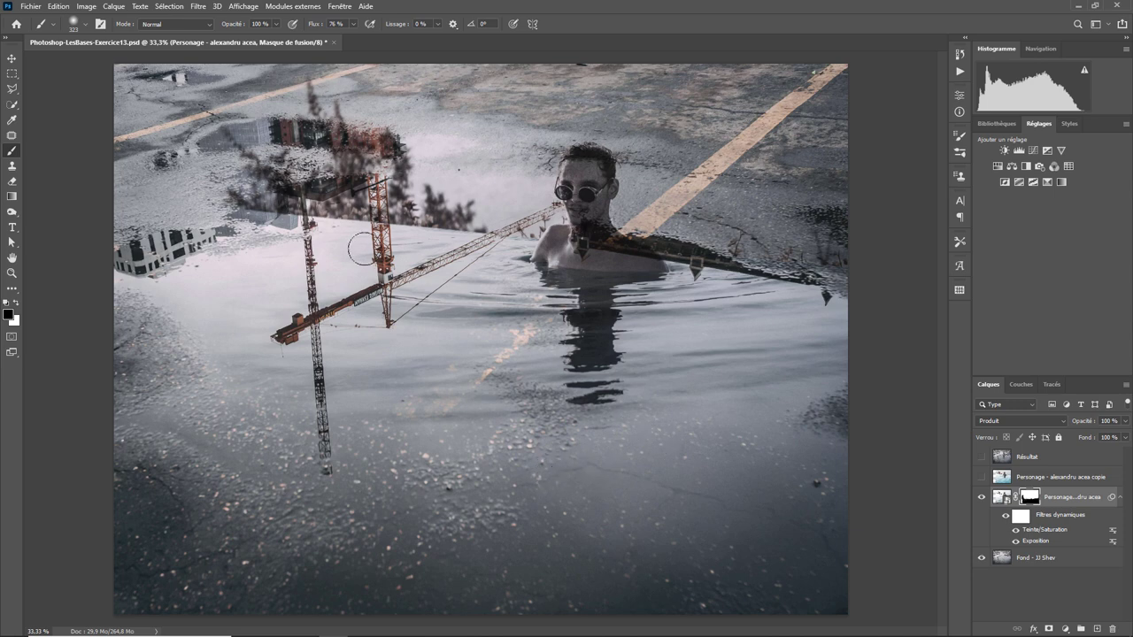
# Lower the brush flow and faintly paint the mask across the water
pyautogui.click(354, 27)
pyautogui.moveTo(357, 38); pyautogui.dragTo(316, 39)
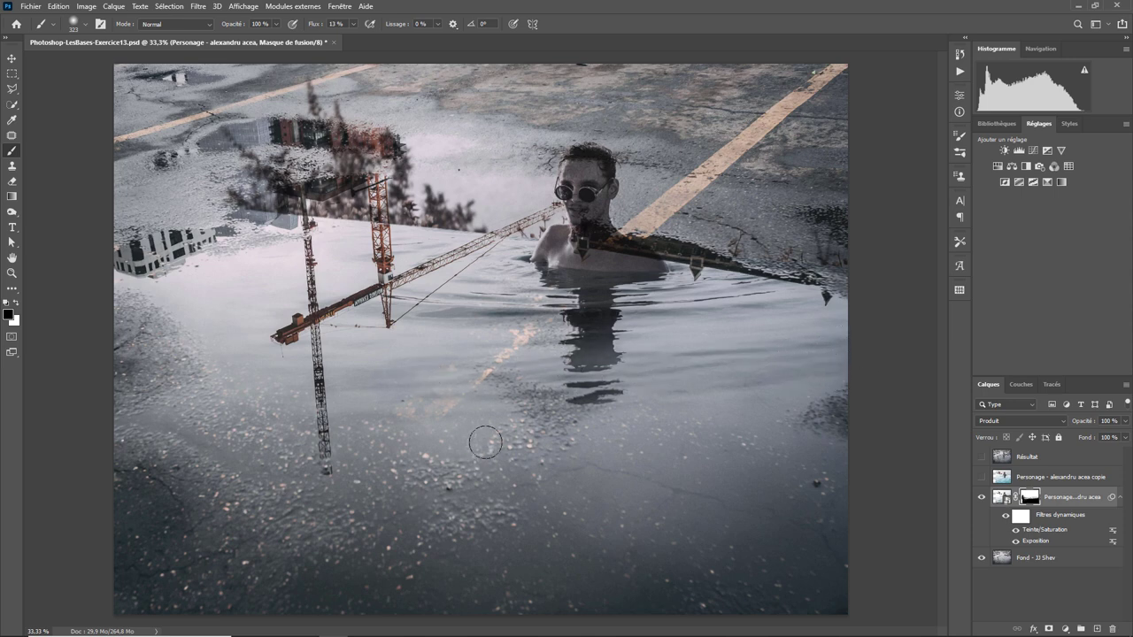
pyautogui.moveTo(518, 437); pyautogui.dragTo(538, 439)
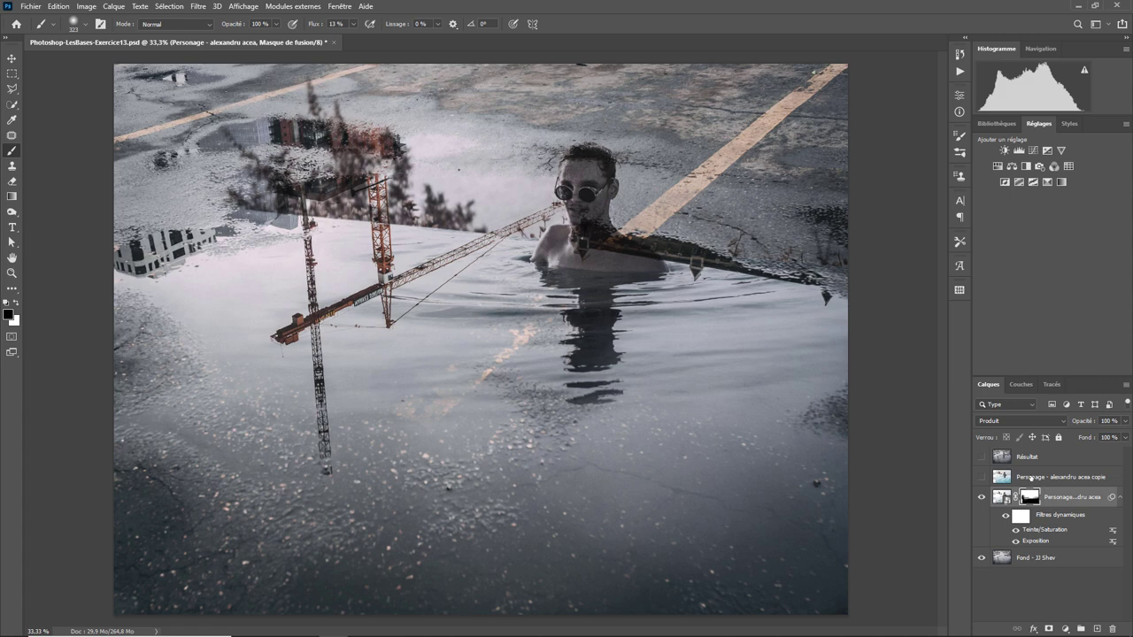
# Show the Personage copy layer in Normal blend mode and zoom in on the man's face
pyautogui.click(1031, 479)
pyautogui.click(980, 479)
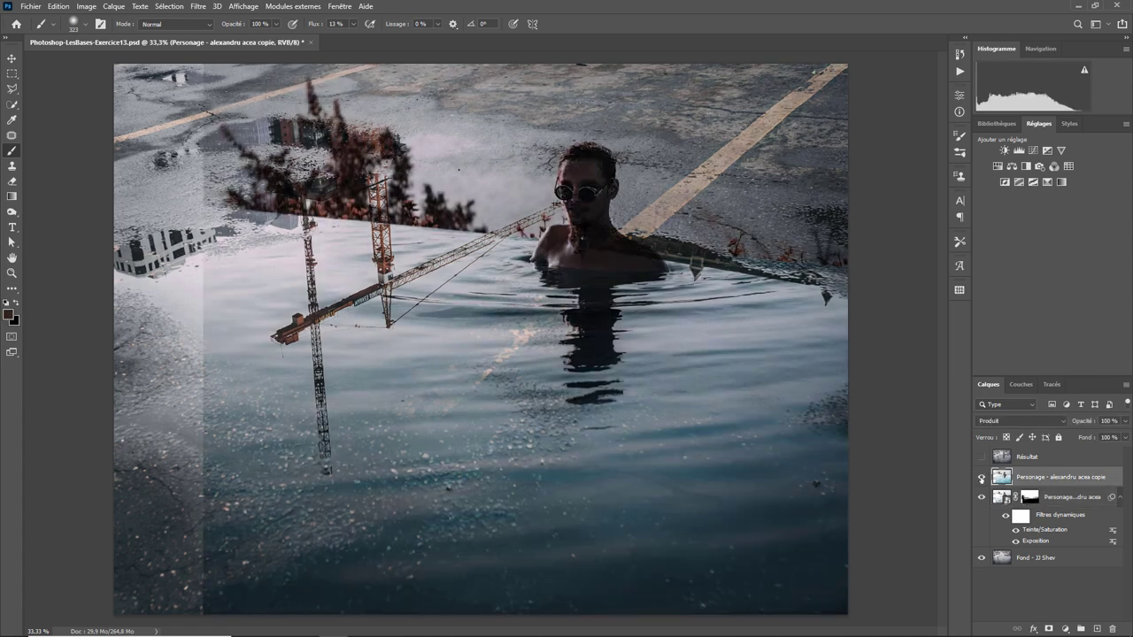
pyautogui.click(1022, 425)
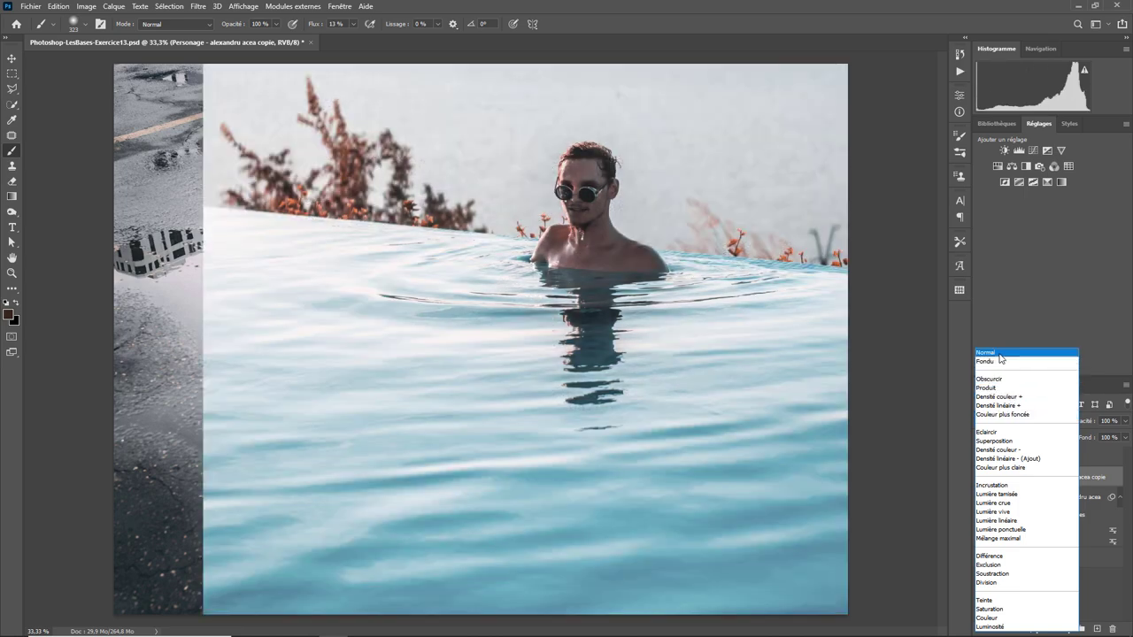
pyautogui.click(1000, 354)
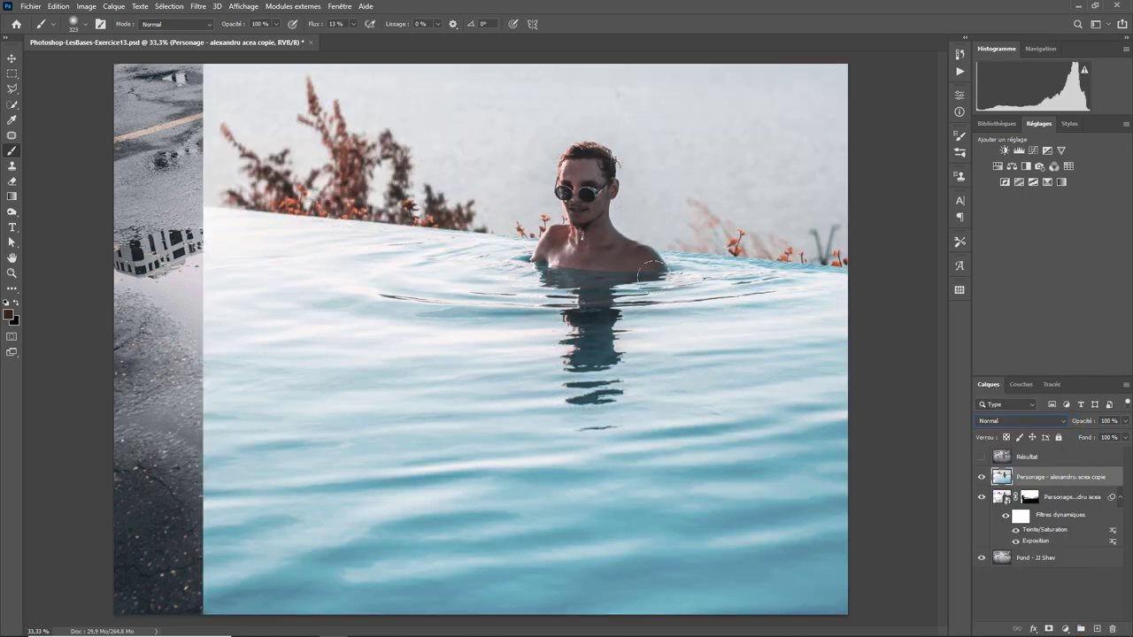
pyautogui.hotkey('ctrl', '+')
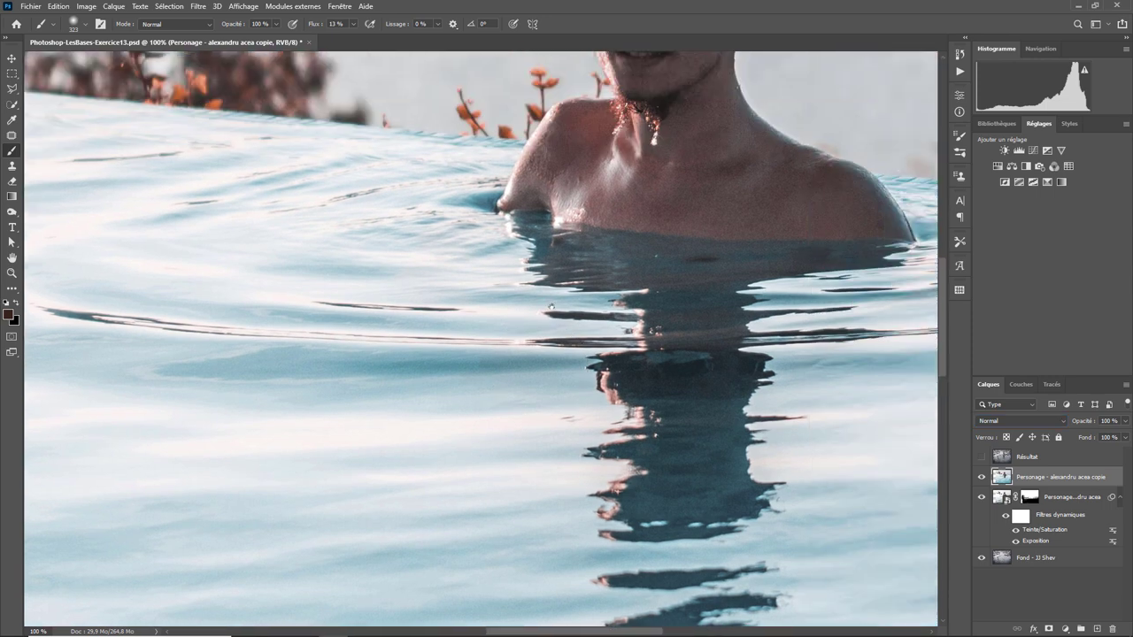
pyautogui.moveTo(653, 278); pyautogui.dragTo(366, 624)
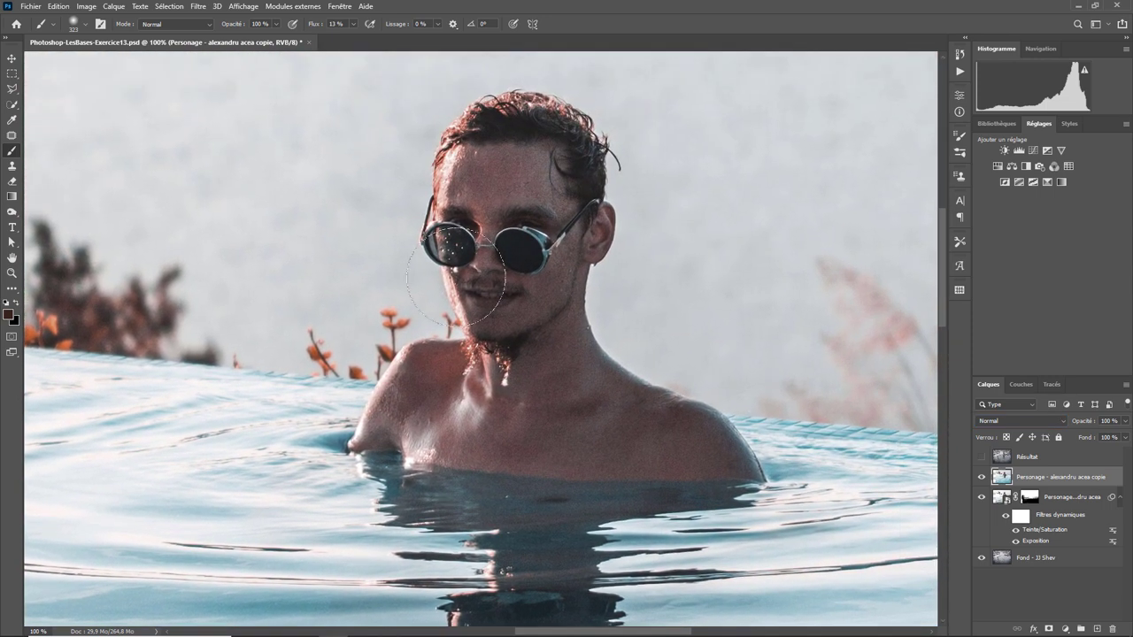
pyautogui.click(13, 90)
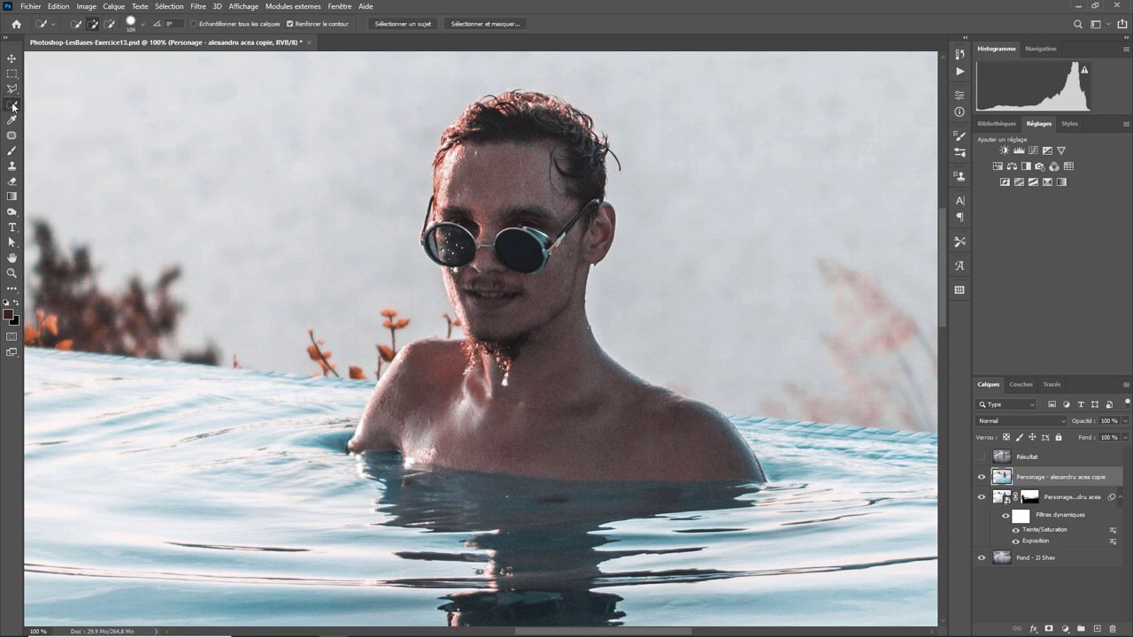
# Quick-select the man's head and shoulders minus the reflection, and mask the copy layer to it
pyautogui.click(12, 104)
pyautogui.hotkey('ctrl', '-')
pyautogui.hotkey('ctrl', '-')
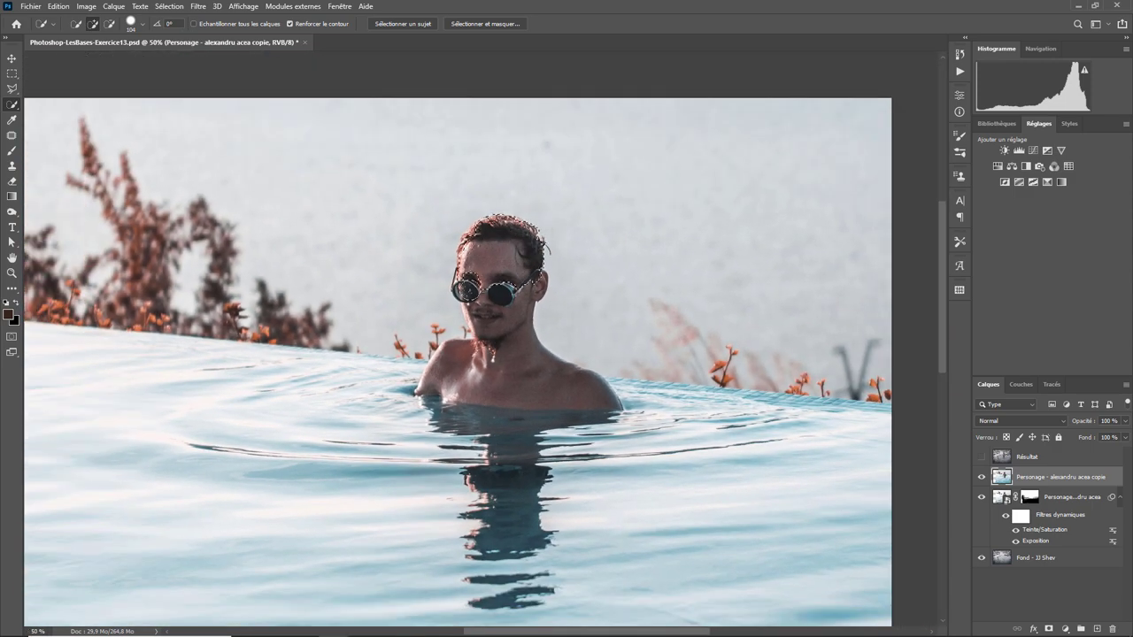
pyautogui.moveTo(476, 292)
pyautogui.mouseDown()
pyautogui.moveTo(478, 310)
pyautogui.moveTo(428, 380)
pyautogui.moveTo(548, 377)
pyautogui.mouseUp()
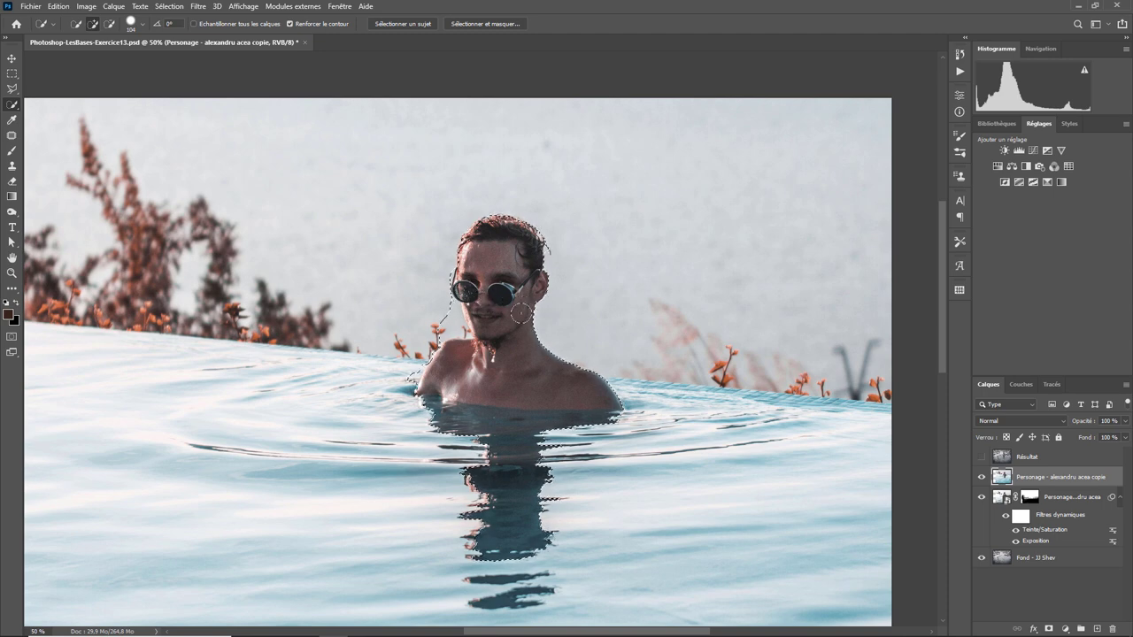
pyautogui.press('alt')
pyautogui.moveTo(523, 539)
pyautogui.mouseDown()
pyautogui.moveTo(541, 480)
pyautogui.moveTo(455, 432)
pyautogui.mouseUp()
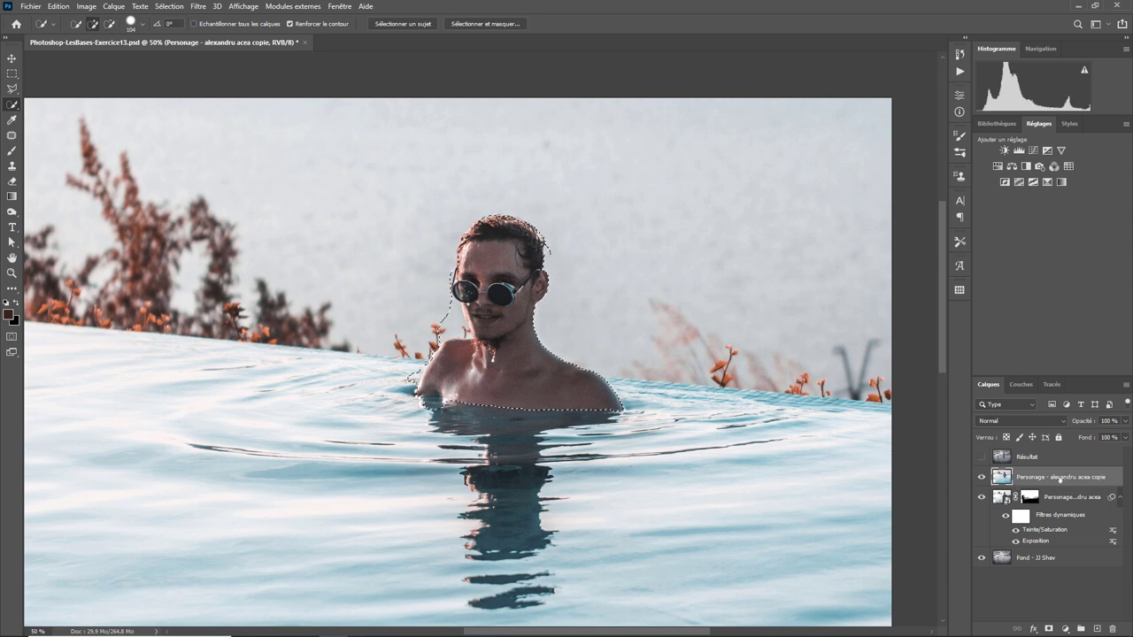
pyautogui.click(1049, 630)
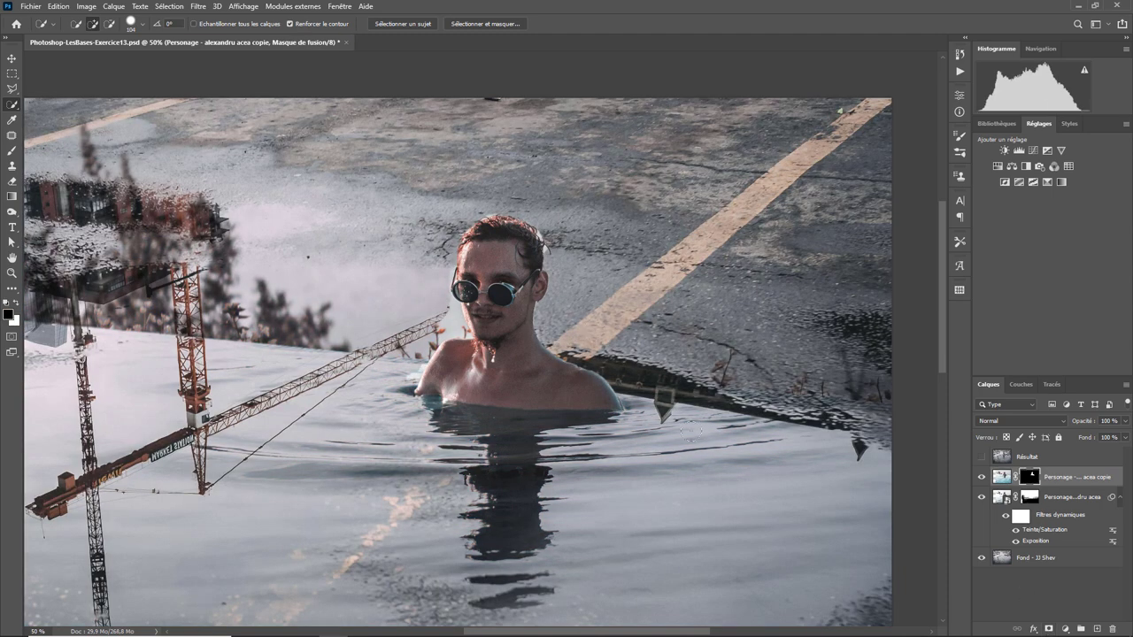
# Hide the copy, target the Personage layer mask and set brush flow to 84 %
pyautogui.click(982, 477)
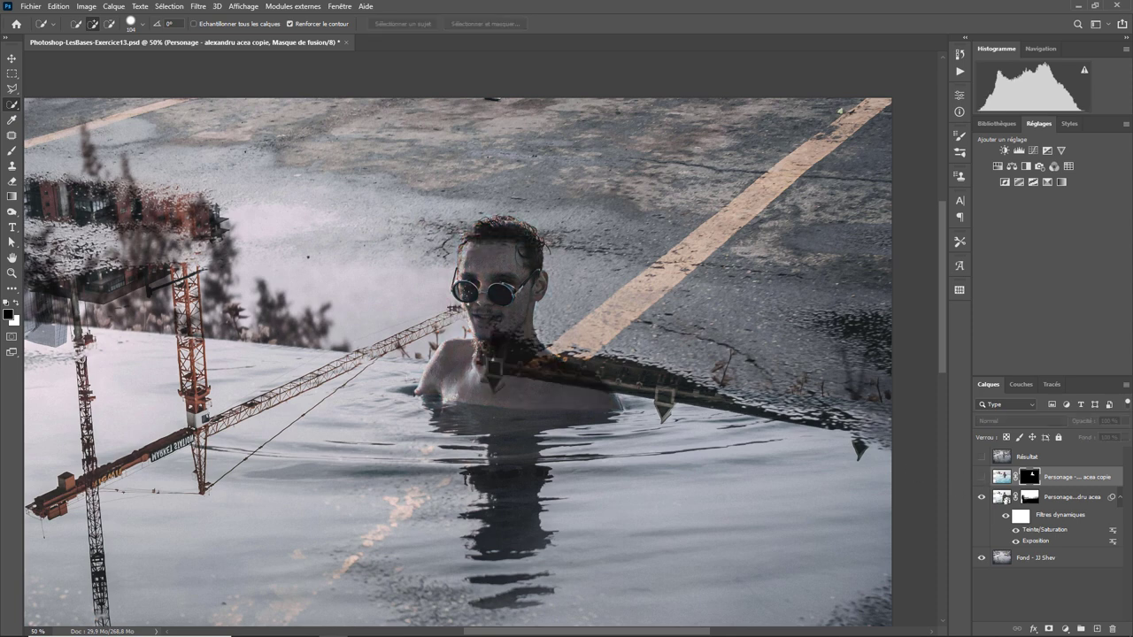
pyautogui.click(1000, 497)
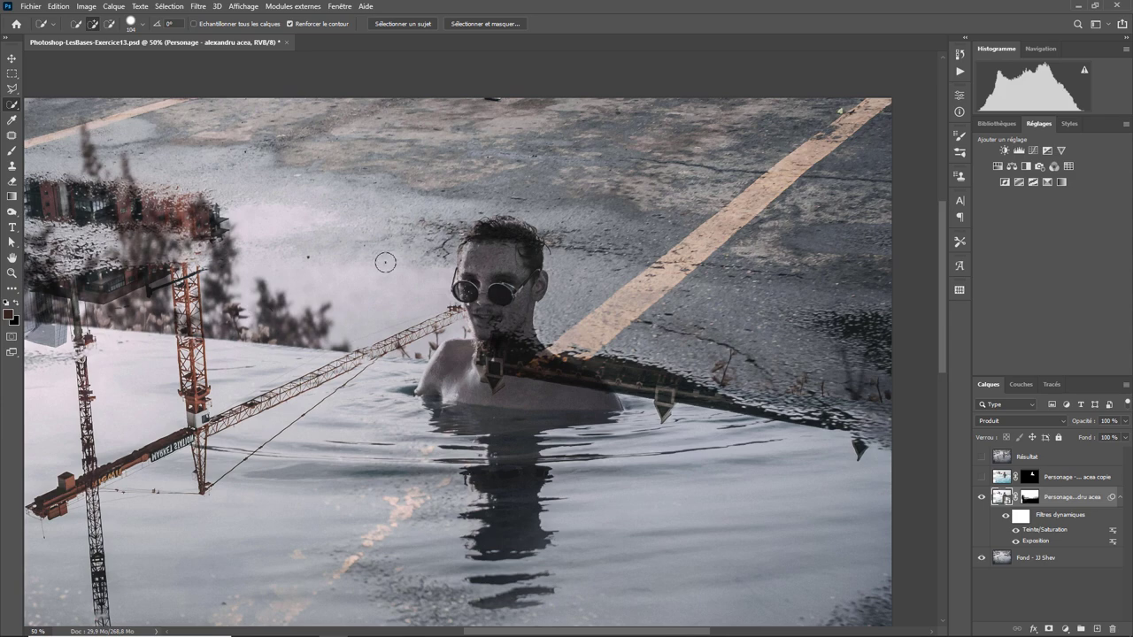
pyautogui.hotkey('ctrl', '-')
pyautogui.hotkey('ctrl', '-')
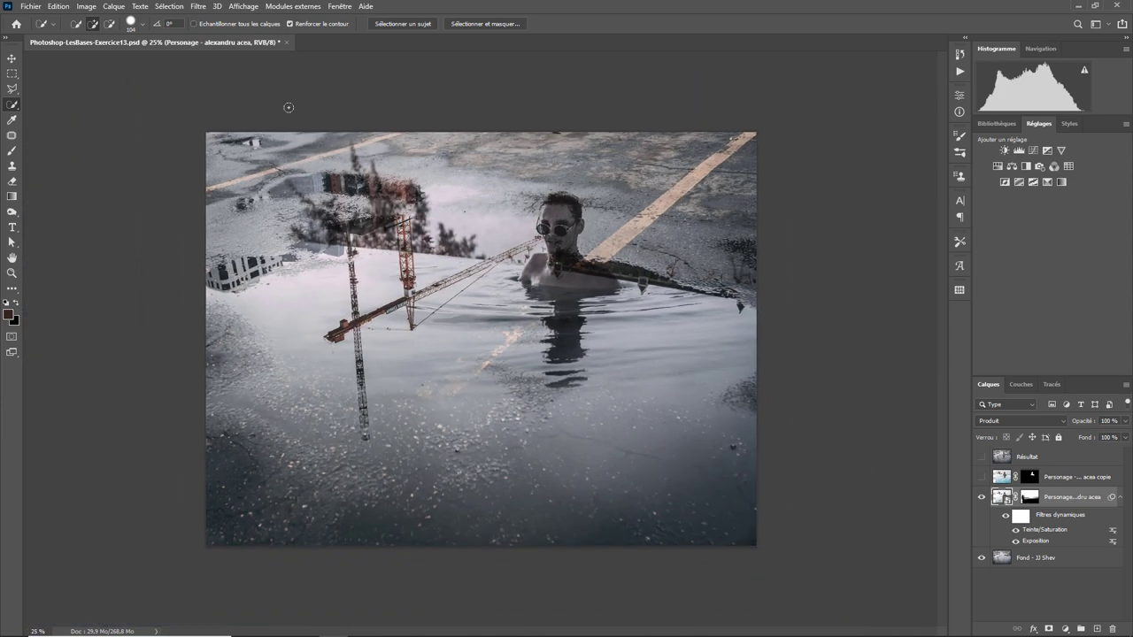
pyautogui.click(12, 151)
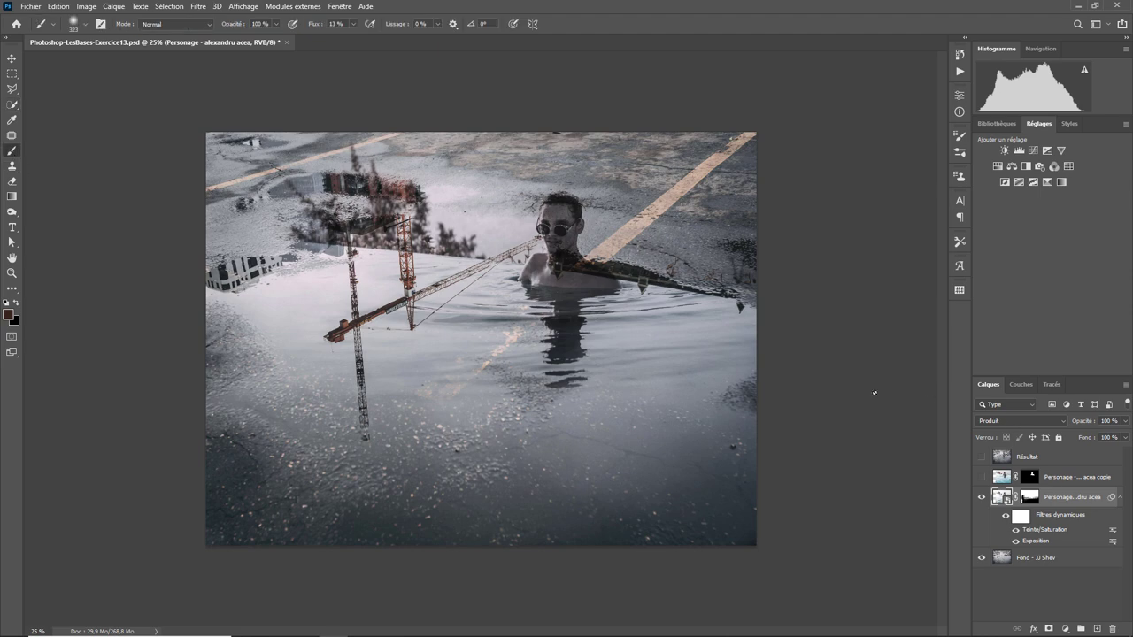
pyautogui.click(1027, 497)
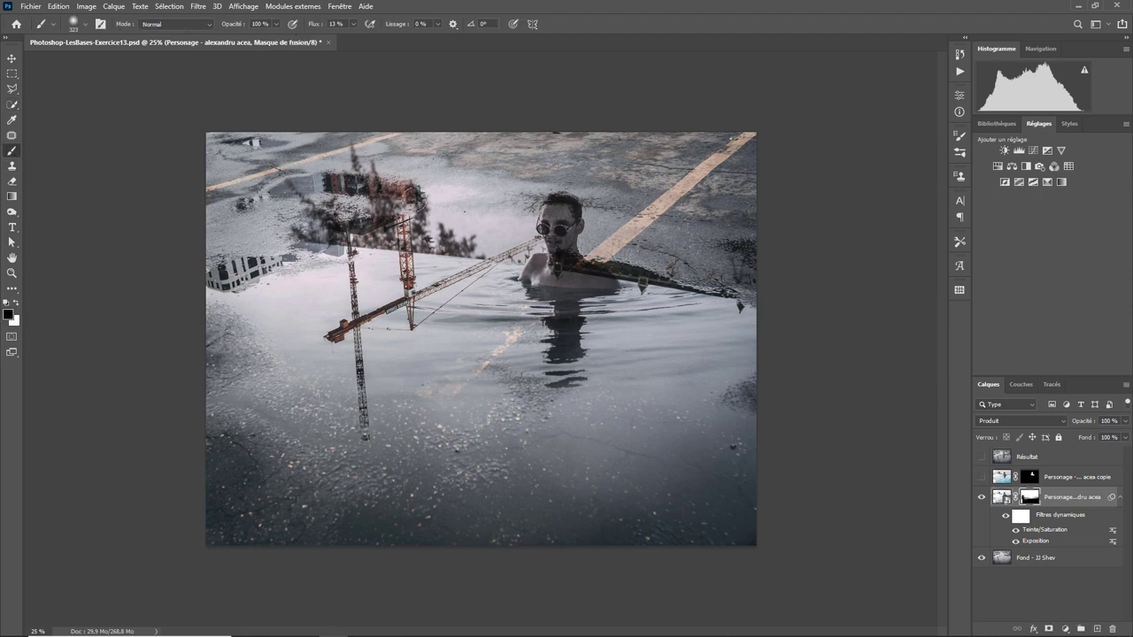
pyautogui.click(354, 25)
pyautogui.moveTo(356, 44); pyautogui.dragTo(397, 41)
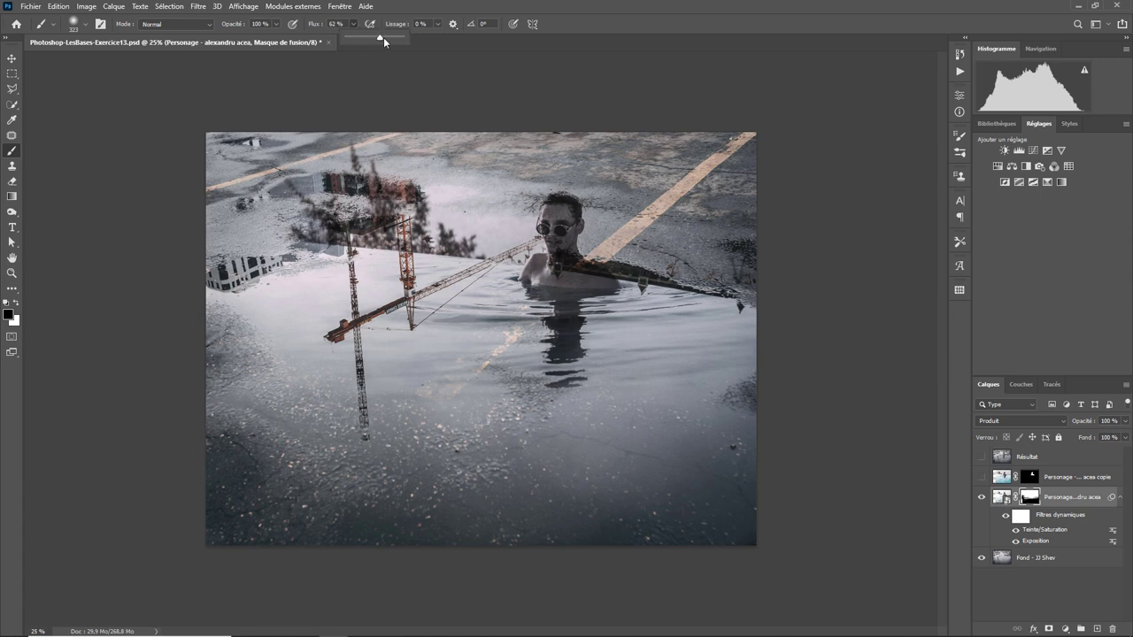
pyautogui.click(443, 203)
# Paint out the tree reflections and ghosted man, then show the masked copy again
pyautogui.moveTo(363, 188)
pyautogui.mouseDown()
pyautogui.moveTo(373, 241)
pyautogui.moveTo(310, 222)
pyautogui.moveTo(480, 235)
pyautogui.moveTo(434, 240)
pyautogui.mouseUp()
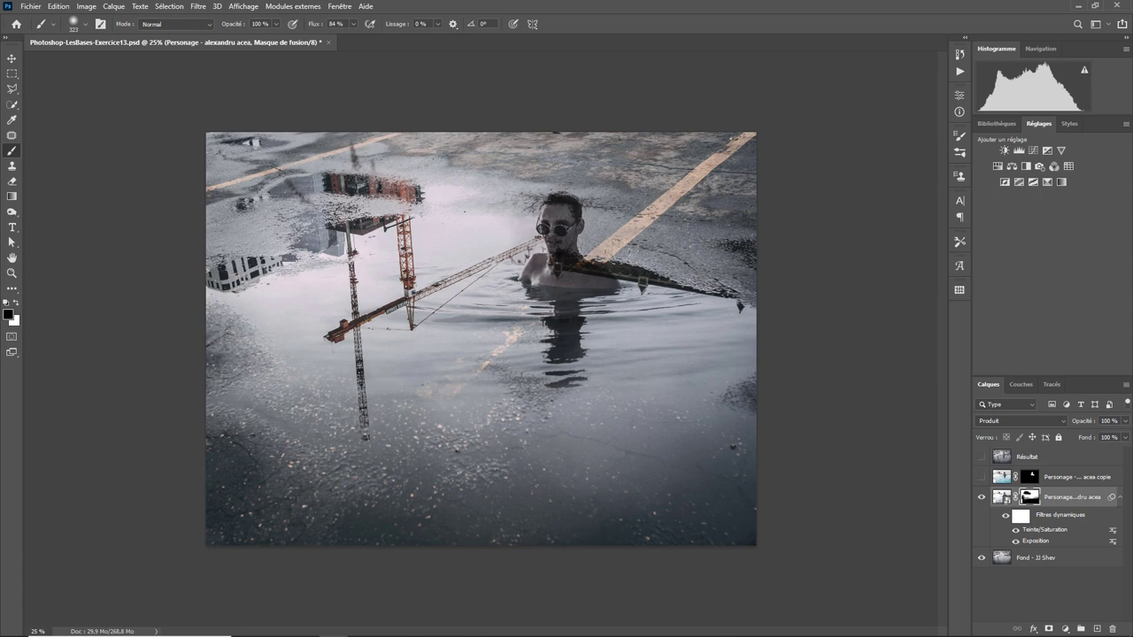
pyautogui.moveTo(567, 226)
pyautogui.mouseDown()
pyautogui.moveTo(571, 212)
pyautogui.moveTo(544, 221)
pyautogui.moveTo(527, 261)
pyautogui.moveTo(535, 265)
pyautogui.mouseUp()
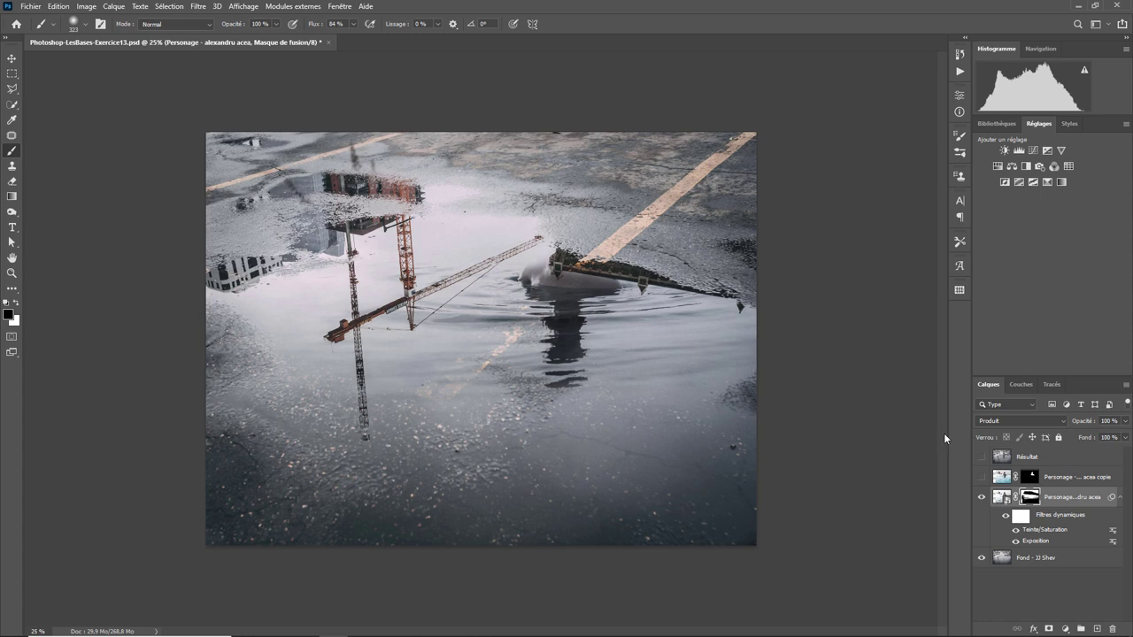
pyautogui.click(981, 477)
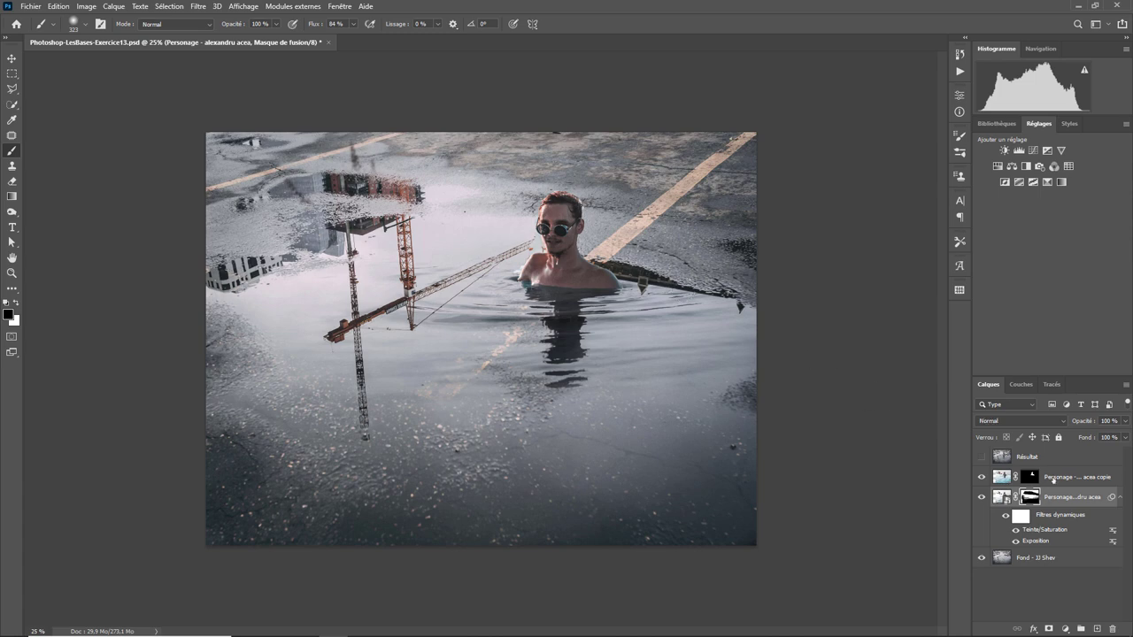
# Select the Personage copy layer and apply Niveaux with the midtone slider at 1,30
pyautogui.click(1053, 479)
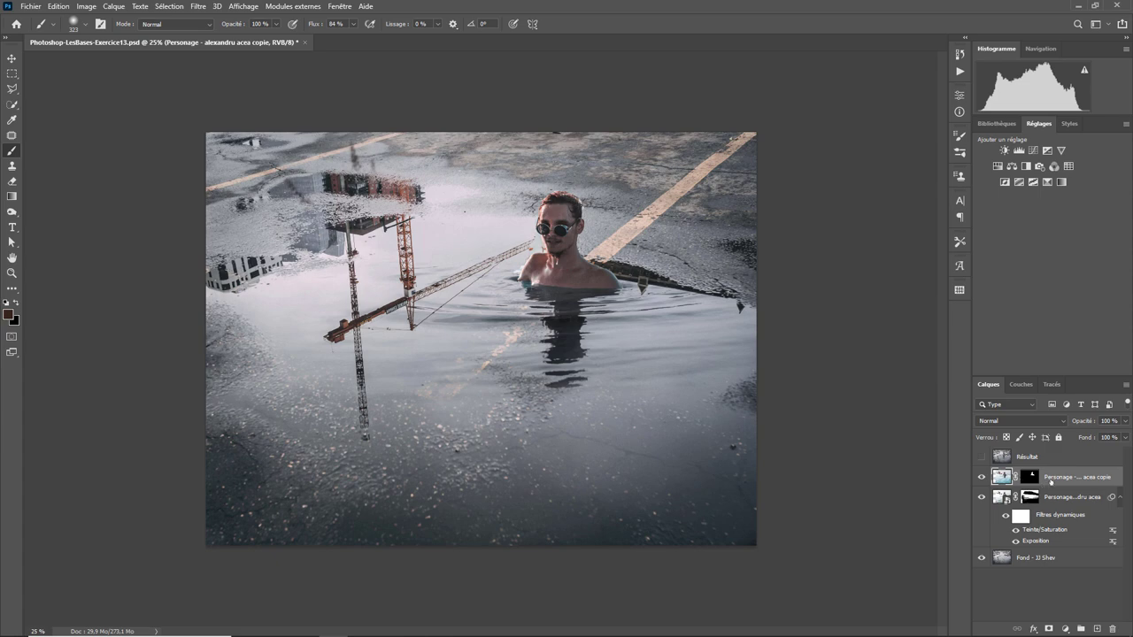
pyautogui.rightClick(1050, 482)
pyautogui.click(746, 356)
pyautogui.click(86, 7)
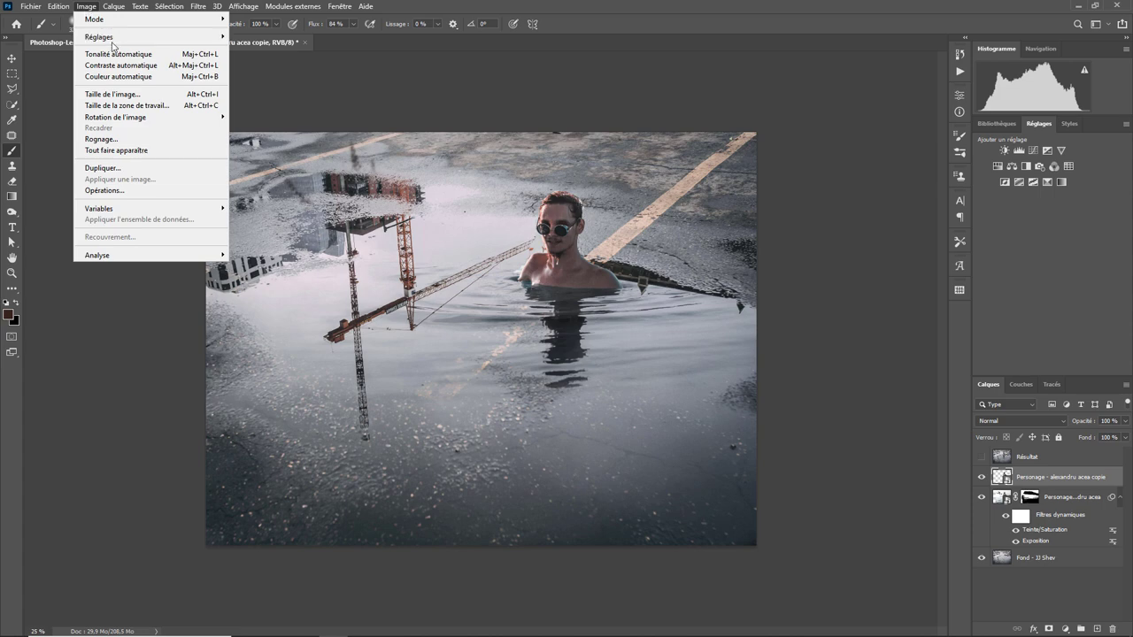
pyautogui.moveTo(99, 36)
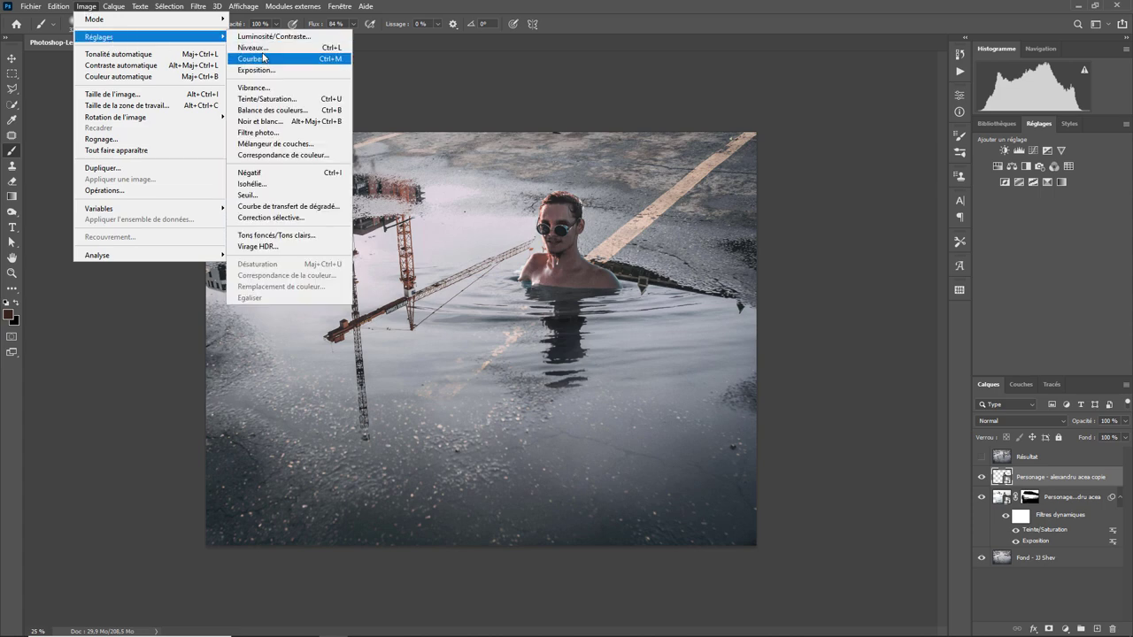
pyautogui.click(258, 48)
pyautogui.moveTo(279, 134); pyautogui.dragTo(243, 95)
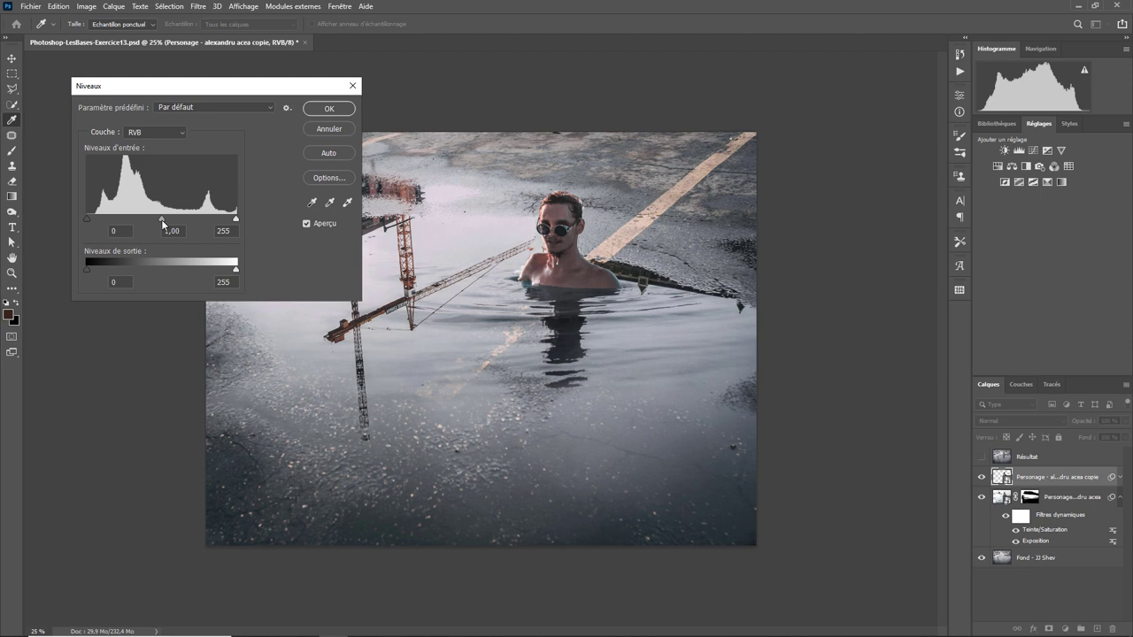
pyautogui.moveTo(162, 219)
pyautogui.mouseDown()
pyautogui.moveTo(175, 219)
pyautogui.moveTo(150, 221)
pyautogui.moveTo(175, 218)
pyautogui.moveTo(147, 220)
pyautogui.mouseUp()
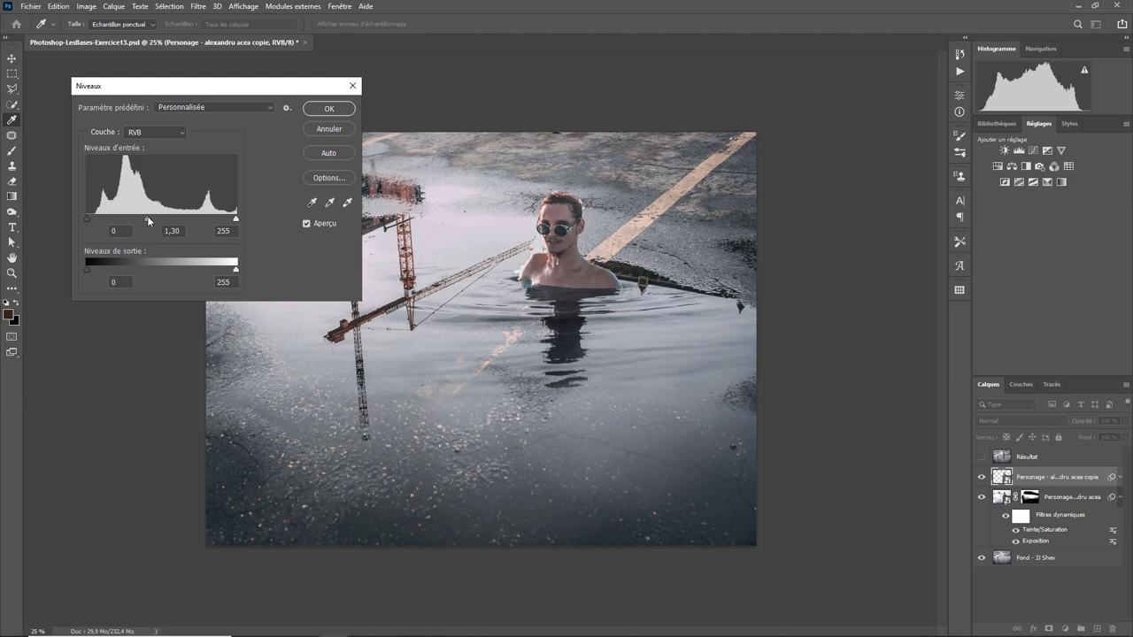
pyautogui.click(148, 221)
pyautogui.click(320, 110)
# Add a Hue/Saturation smart filter lowering the man copy's saturation to -46
pyautogui.press('b')
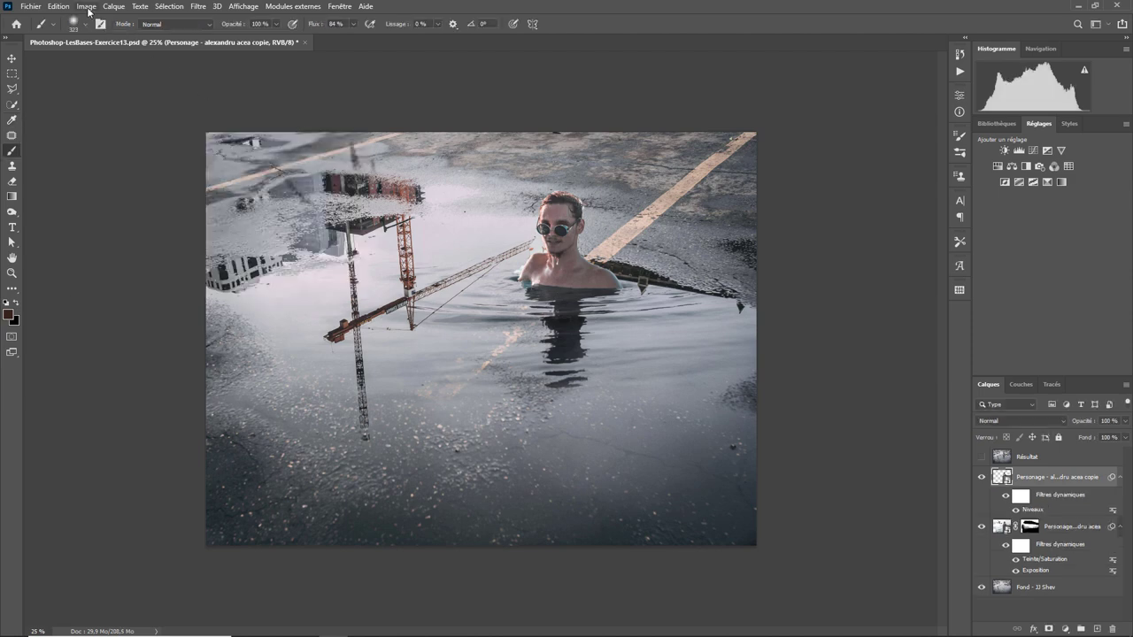
pyautogui.click(87, 7)
pyautogui.moveTo(99, 36)
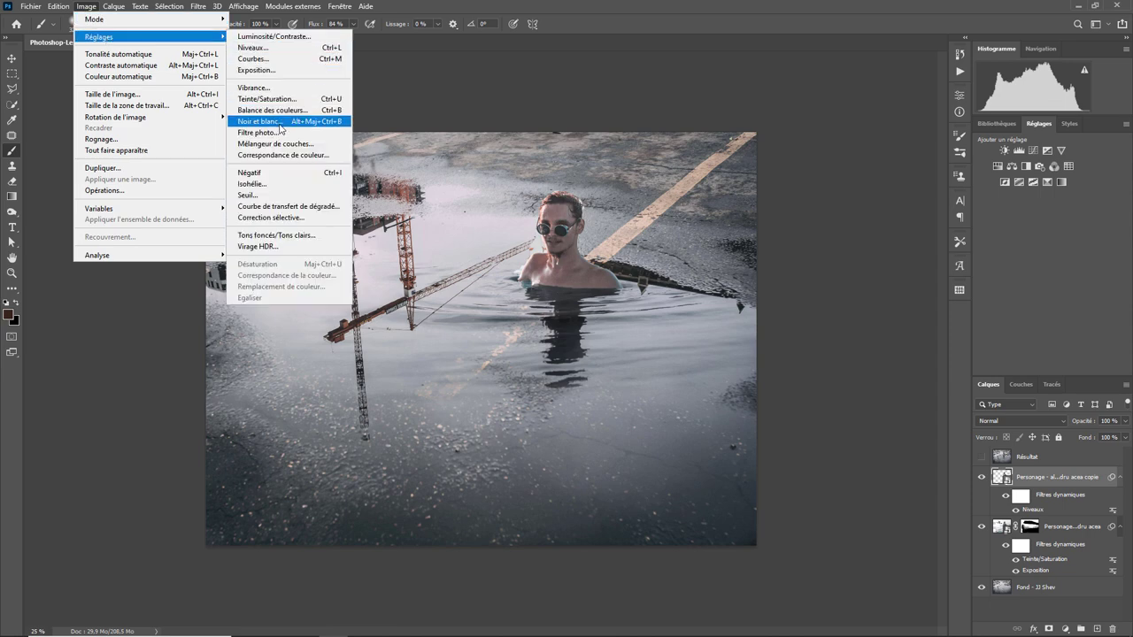
pyautogui.click(271, 98)
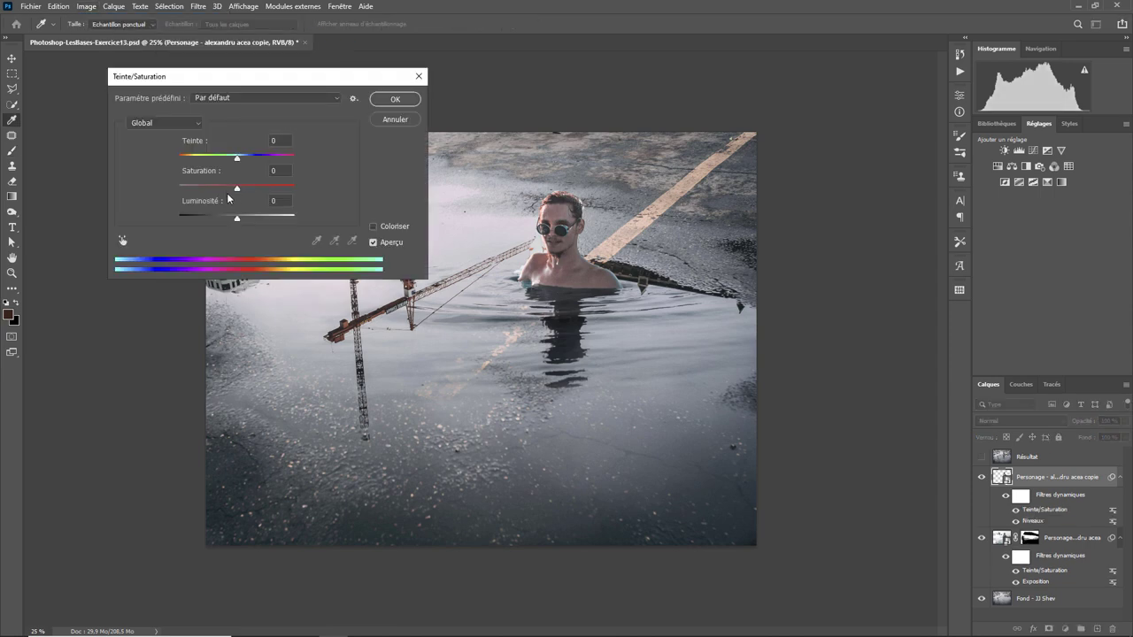
pyautogui.moveTo(236, 188); pyautogui.dragTo(210, 185)
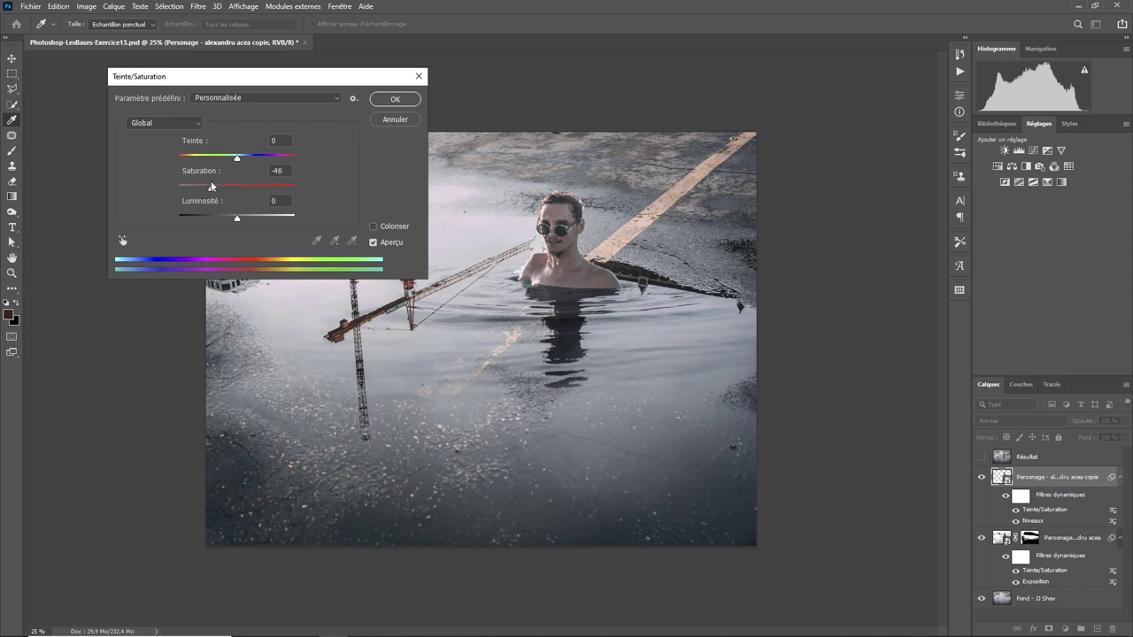
pyautogui.moveTo(210, 180); pyautogui.dragTo(210, 182)
pyautogui.click(396, 102)
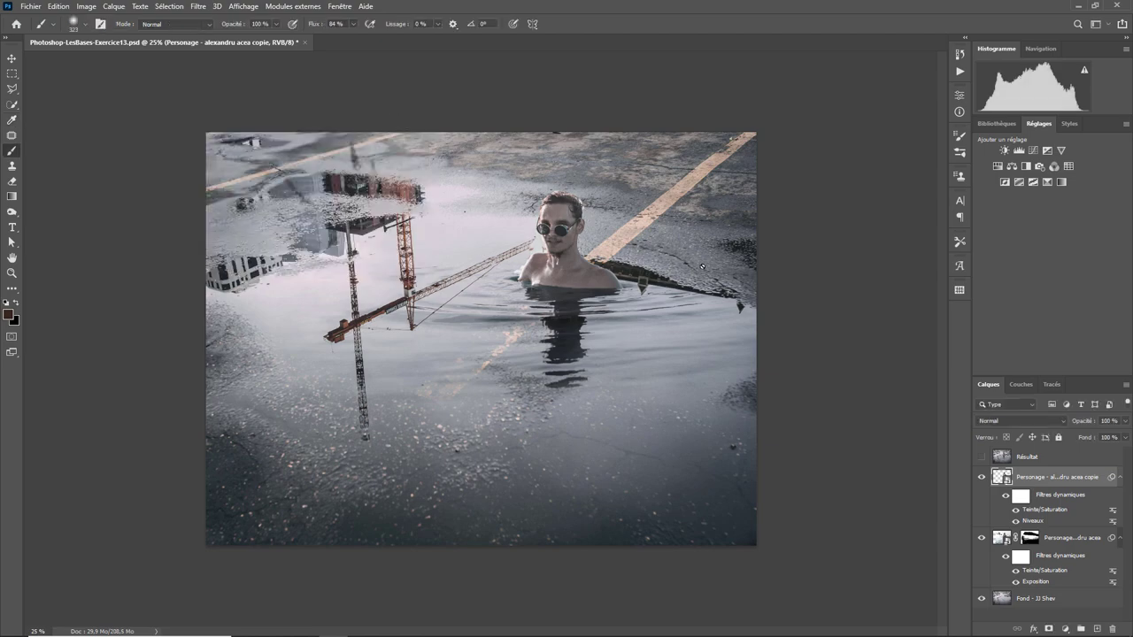
pyautogui.scroll(1, 702, 266)
pyautogui.scroll(2, 702, 267)
# Zoom to 100% on the man's head and add a layer mask to Personage copy
pyautogui.moveTo(659, 164); pyautogui.dragTo(512, 440)
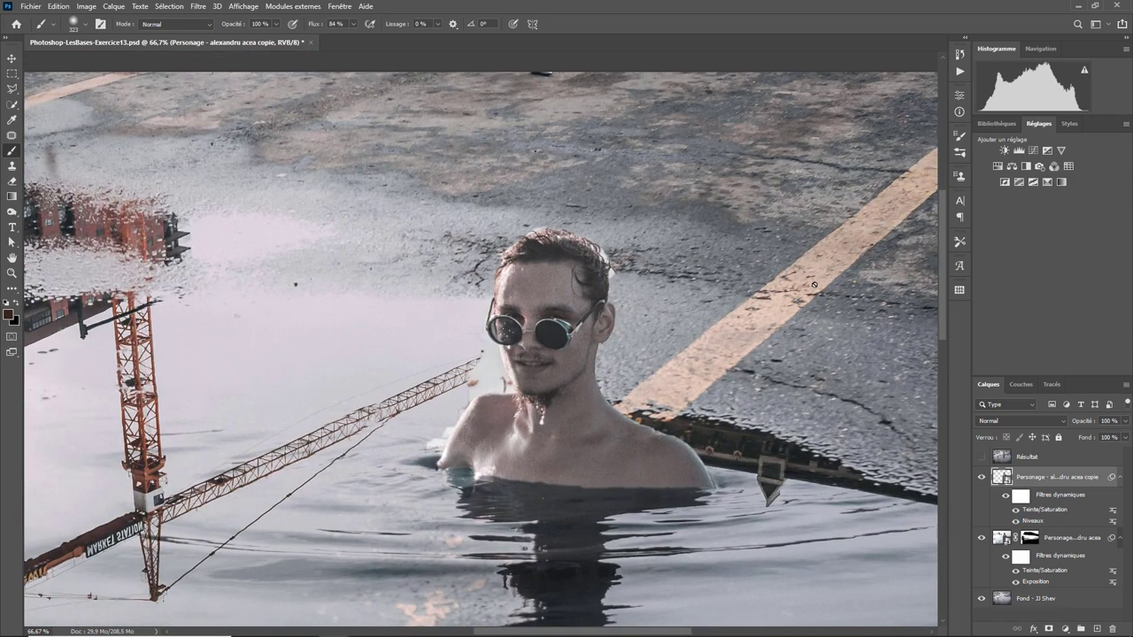
pyautogui.hotkey('ctrl', '+')
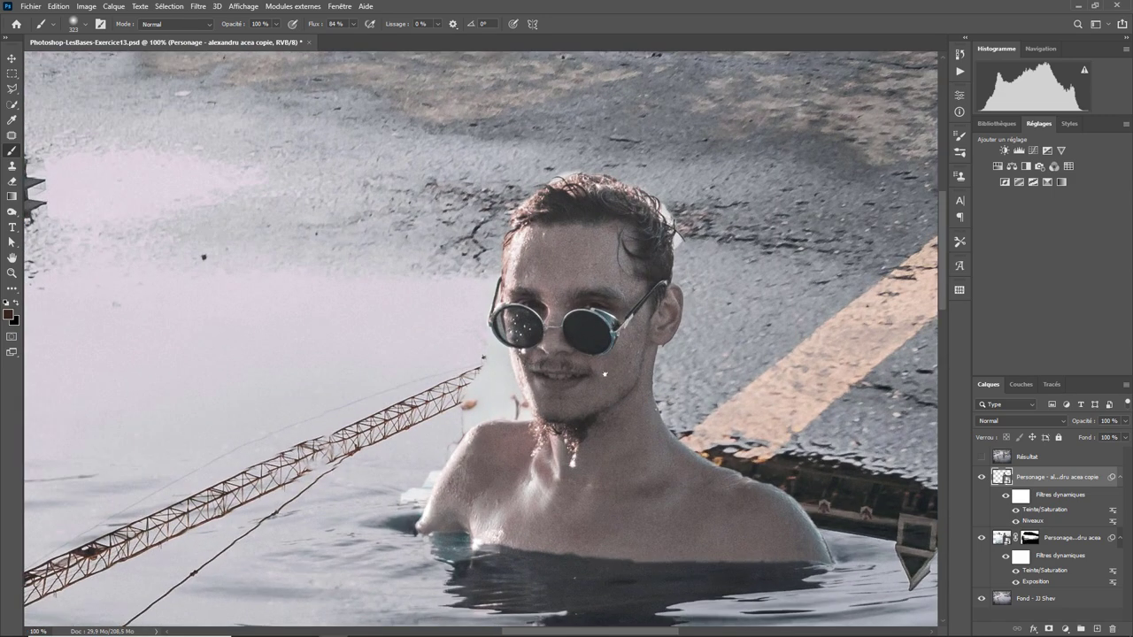
pyautogui.moveTo(604, 374); pyautogui.dragTo(491, 193)
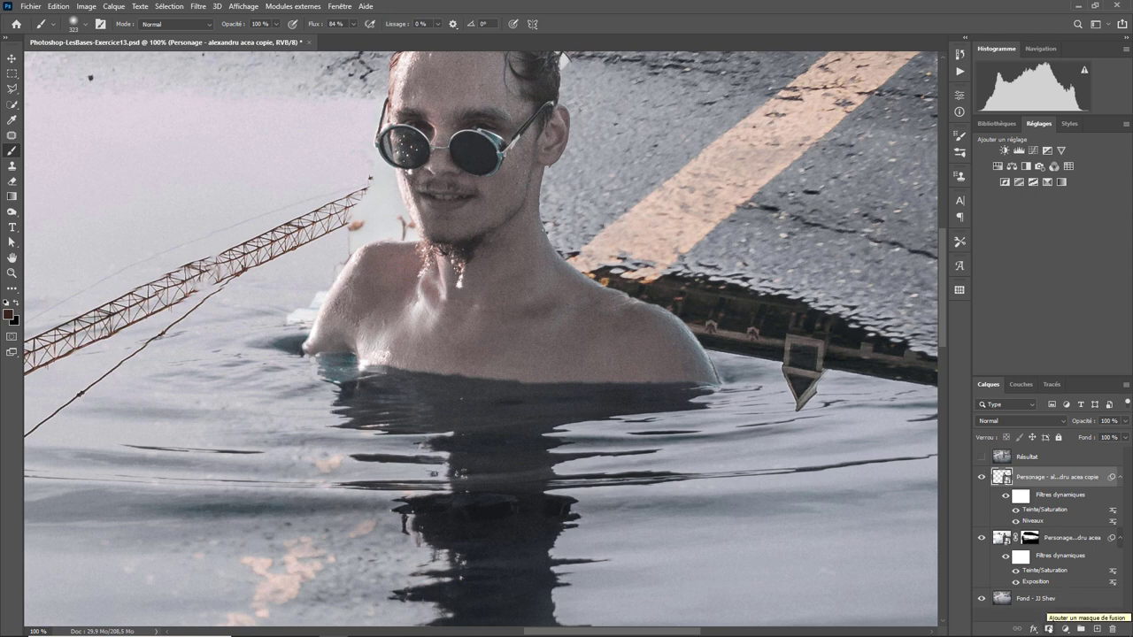
pyautogui.click(1051, 628)
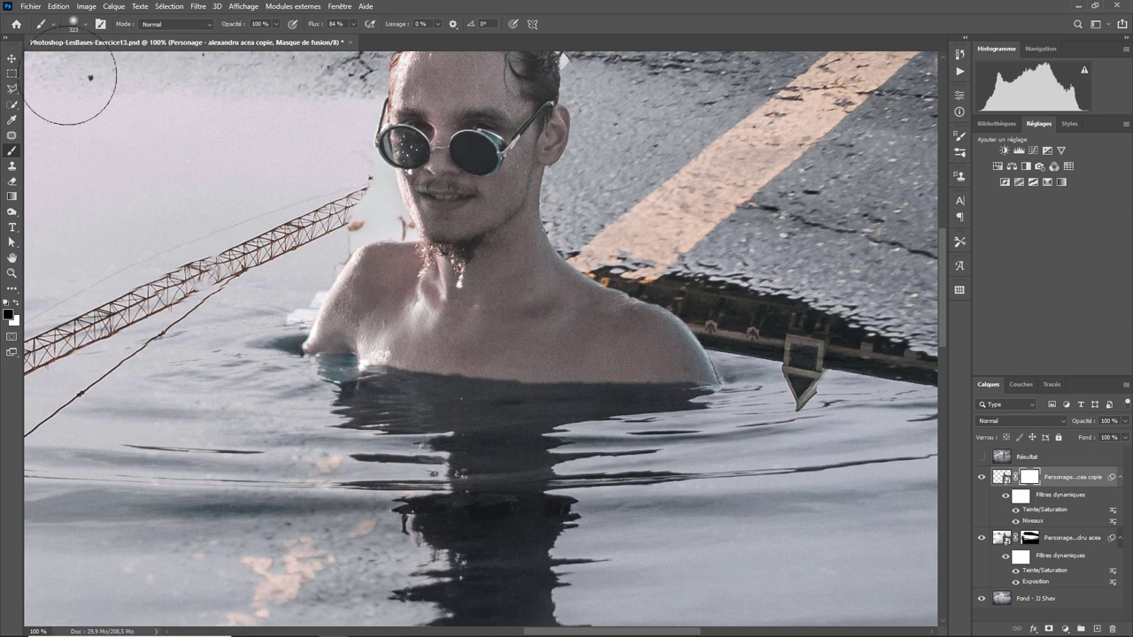
pyautogui.click(86, 24)
# Set the brush to a 30 px soft tip at 23% flow and zoom in on the hair
pyautogui.moveTo(129, 62); pyautogui.dragTo(75, 65)
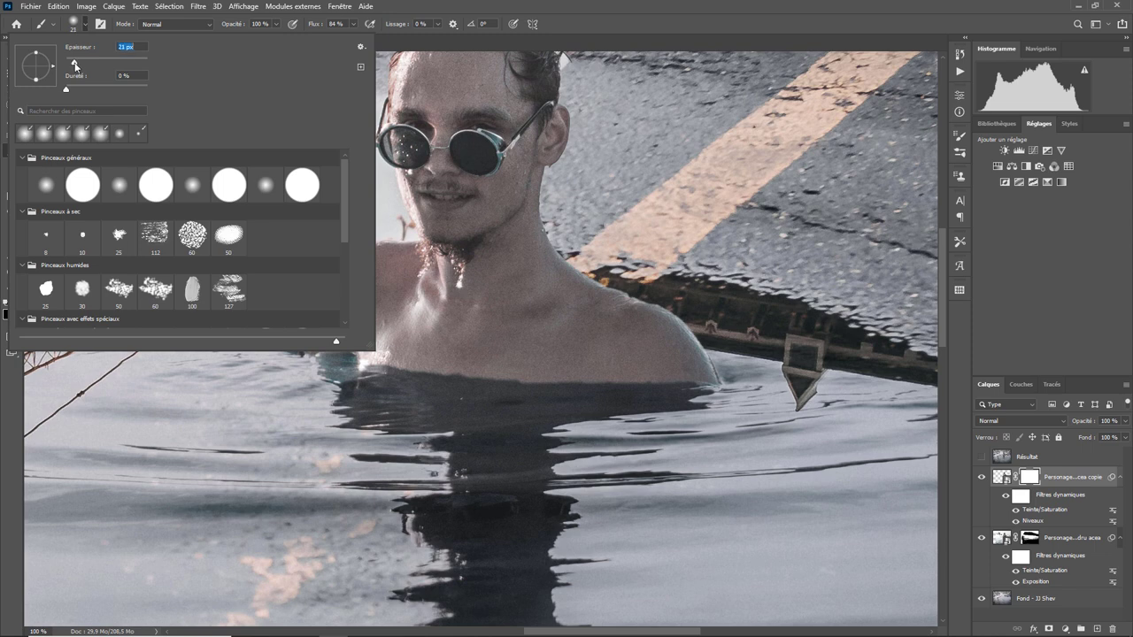
pyautogui.click(353, 24)
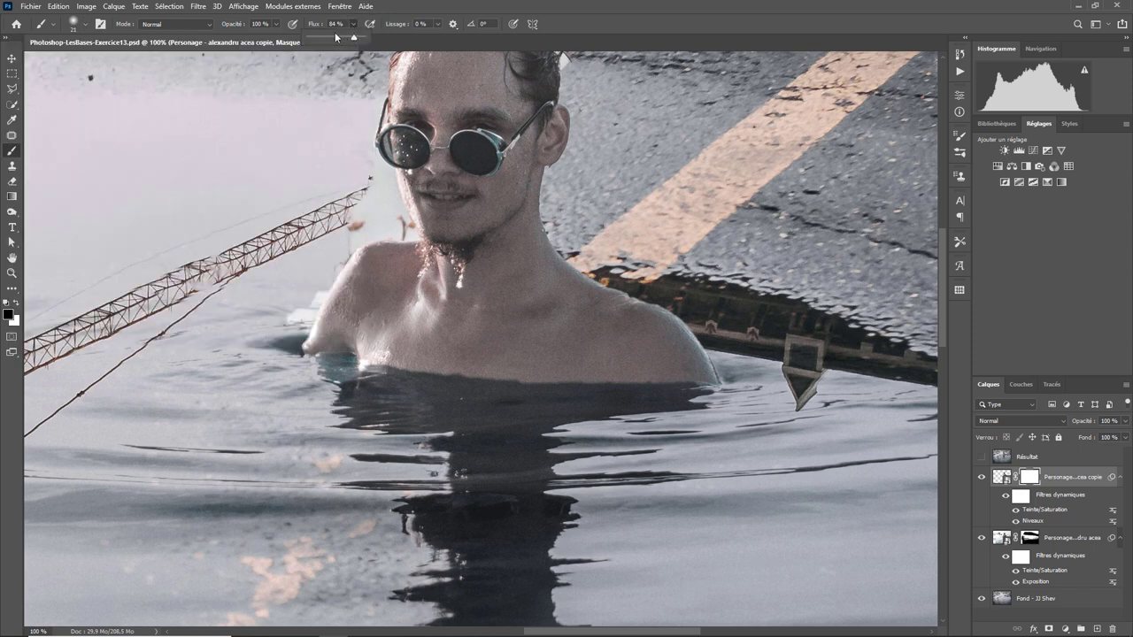
pyautogui.moveTo(323, 37); pyautogui.dragTo(321, 37)
pyautogui.scroll(3, 512, 148)
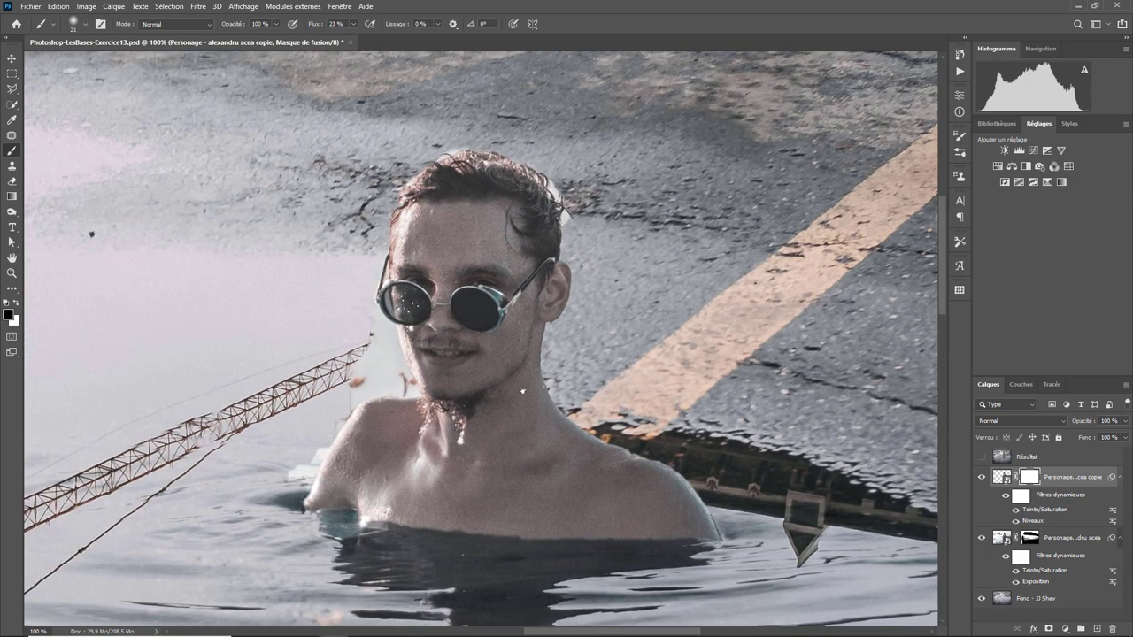
pyautogui.scroll(3, 512, 149)
pyautogui.scroll(1, 612, 324)
pyautogui.scroll(1, 611, 324)
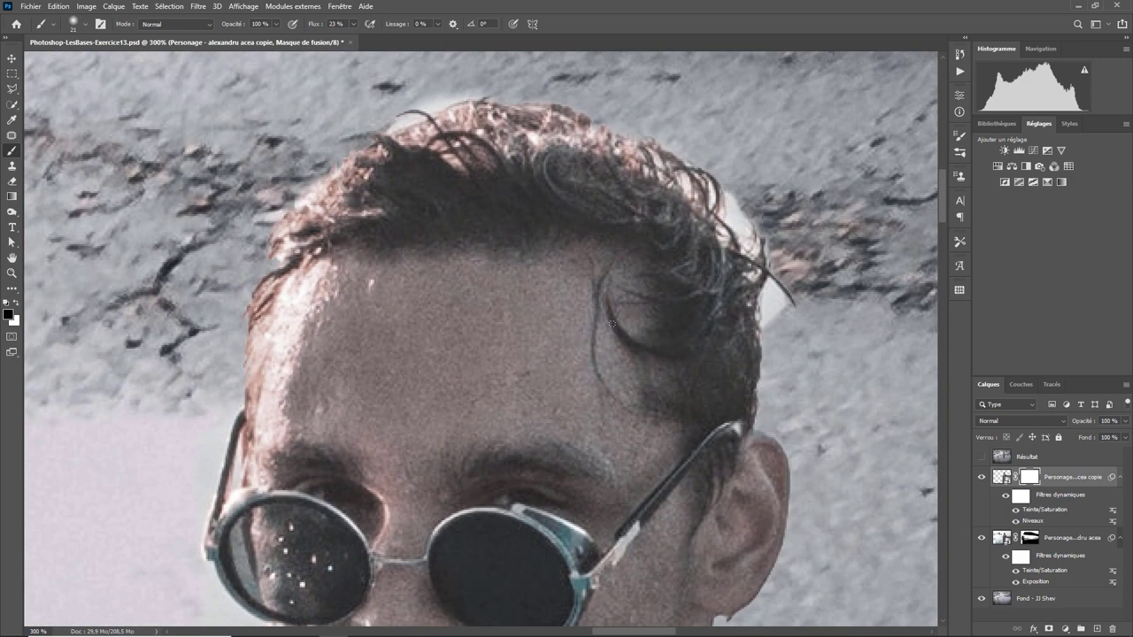
# Paint black on the mask along the hair edge to remove the white halo
pyautogui.moveTo(787, 274)
pyautogui.mouseDown()
pyautogui.moveTo(768, 298)
pyautogui.moveTo(776, 312)
pyautogui.mouseUp()
pyautogui.moveTo(760, 249)
pyautogui.mouseDown()
pyautogui.moveTo(733, 199)
pyautogui.moveTo(757, 238)
pyautogui.mouseUp()
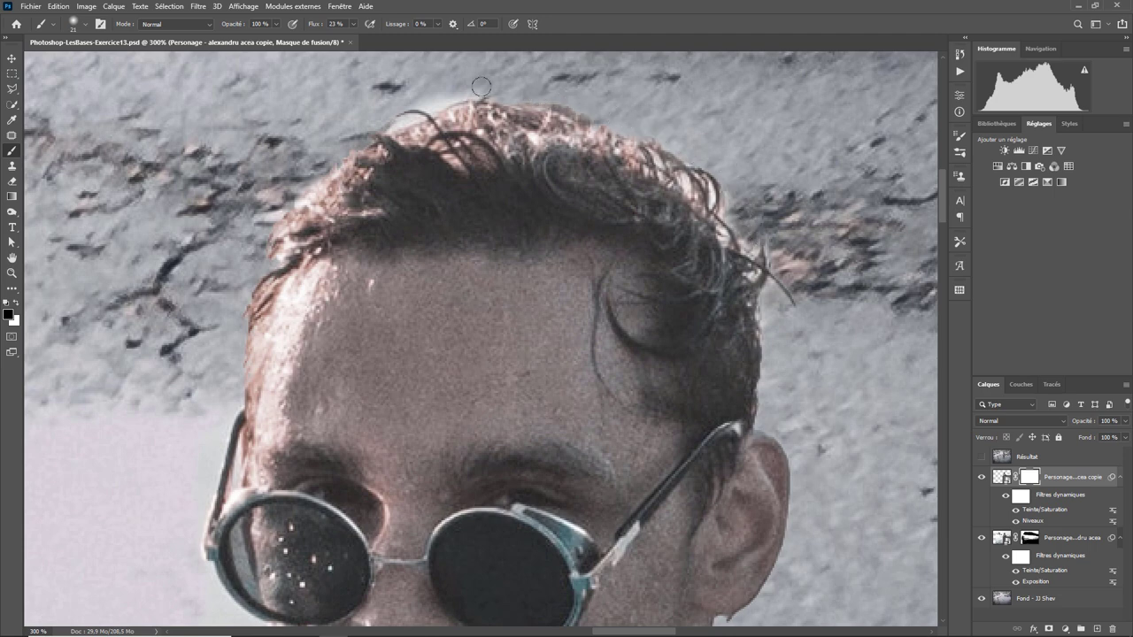
pyautogui.moveTo(470, 91)
pyautogui.mouseDown()
pyautogui.moveTo(417, 97)
pyautogui.moveTo(371, 126)
pyautogui.moveTo(267, 212)
pyautogui.moveTo(256, 251)
pyautogui.mouseUp()
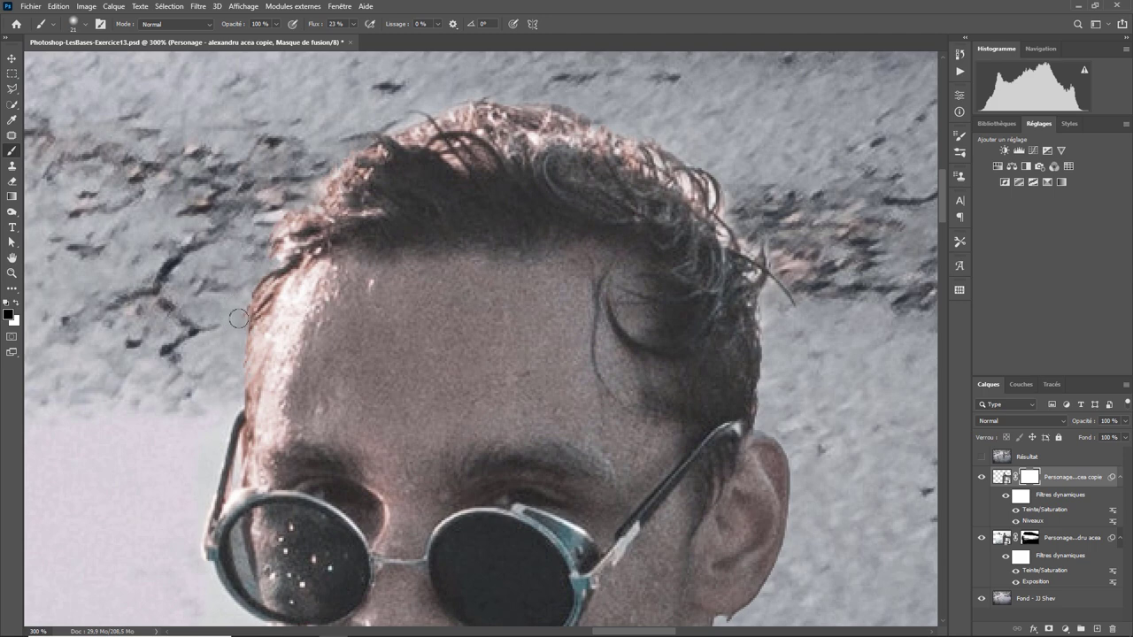
pyautogui.moveTo(232, 318); pyautogui.dragTo(257, 272)
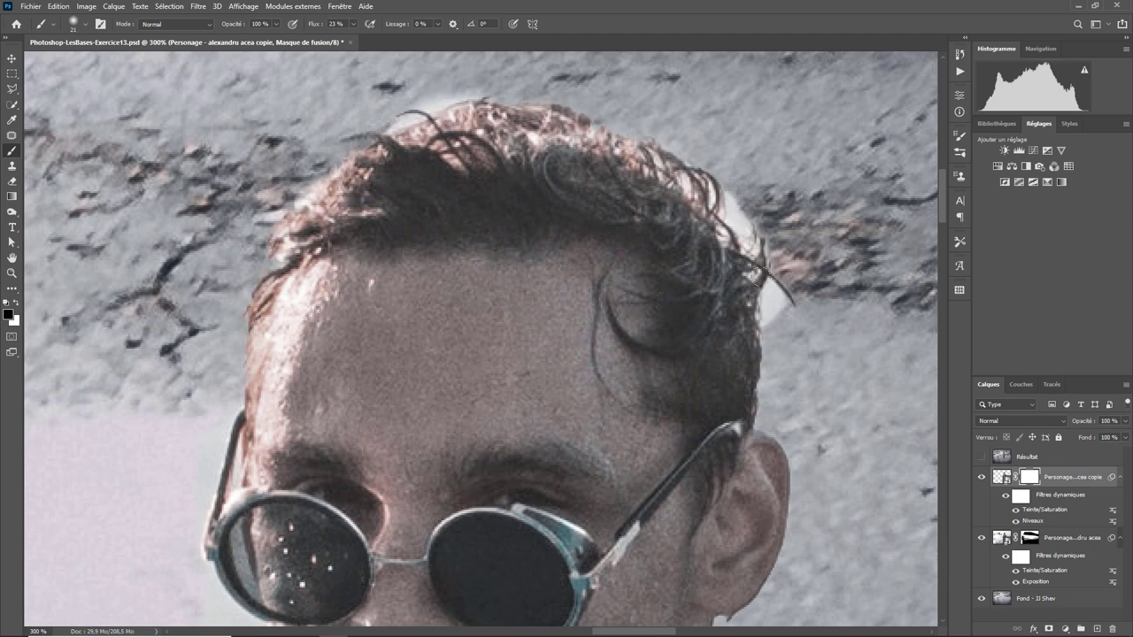
pyautogui.moveTo(770, 300); pyautogui.dragTo(766, 319)
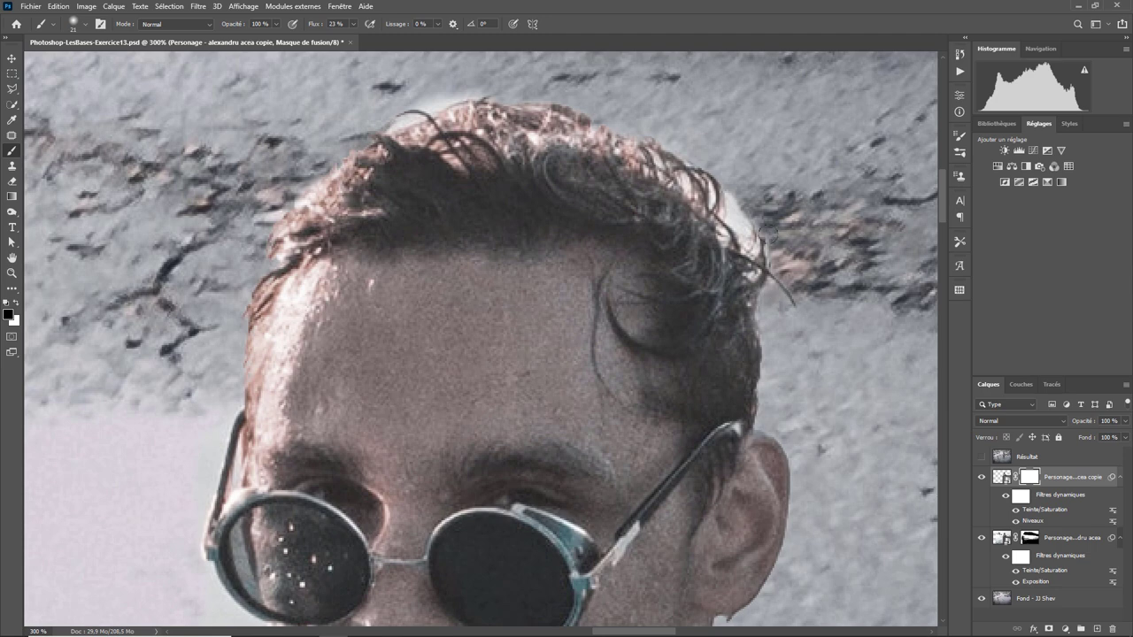
pyautogui.moveTo(752, 239)
pyautogui.mouseDown()
pyautogui.moveTo(741, 202)
pyautogui.moveTo(755, 237)
pyautogui.mouseUp()
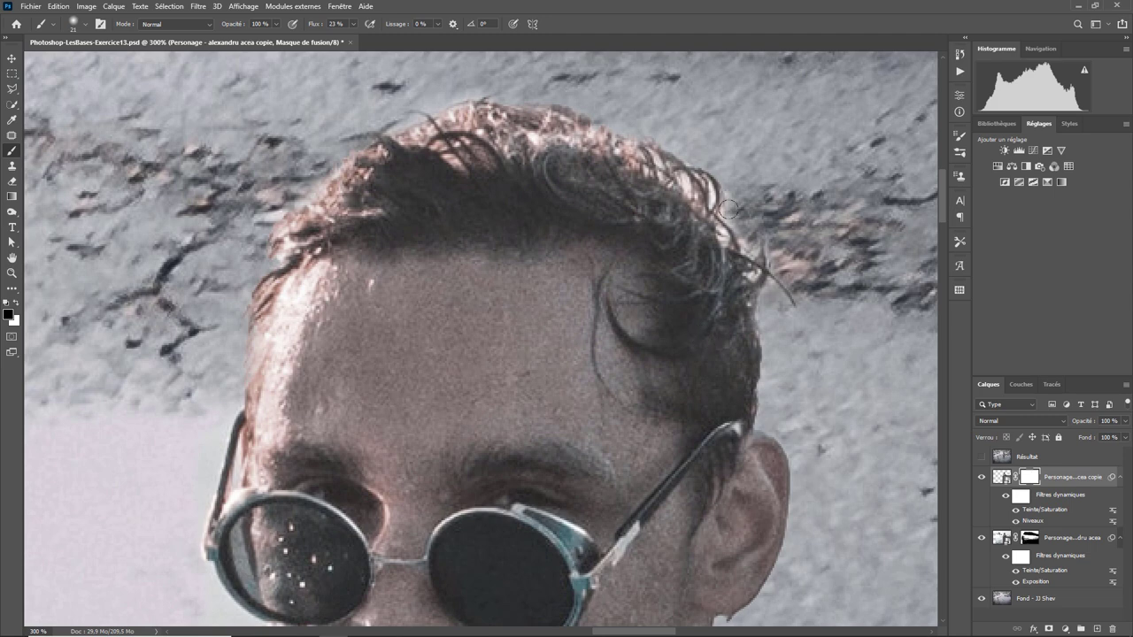
# Shrink the brush to 7 px and inspect the man's outline
pyautogui.click(86, 27)
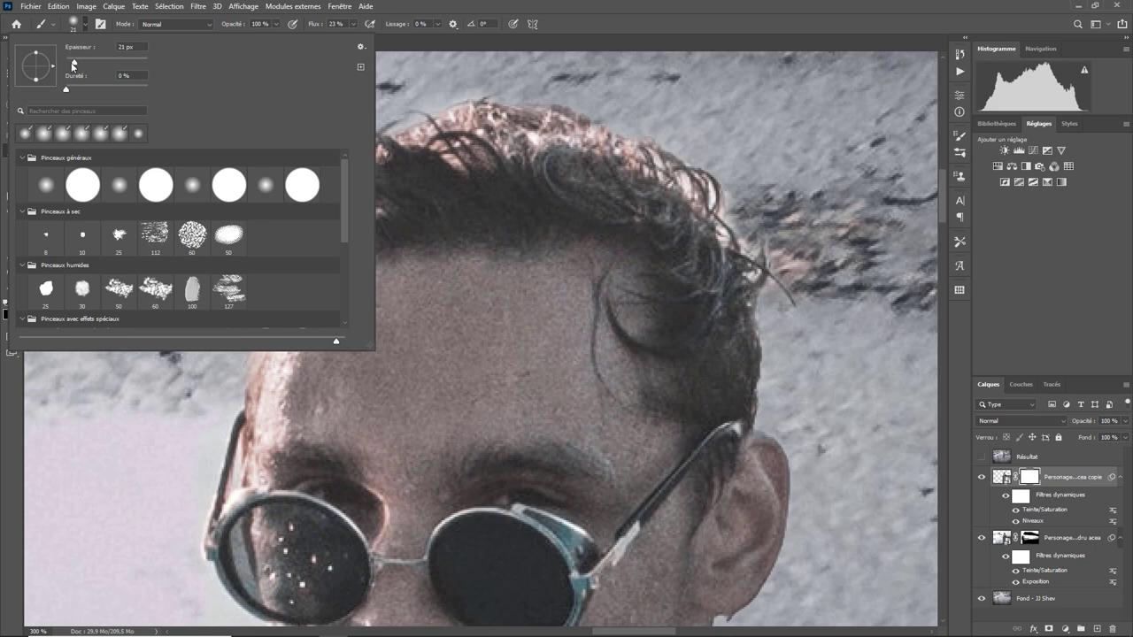
pyautogui.moveTo(73, 66); pyautogui.dragTo(70, 66)
pyautogui.click(681, 175)
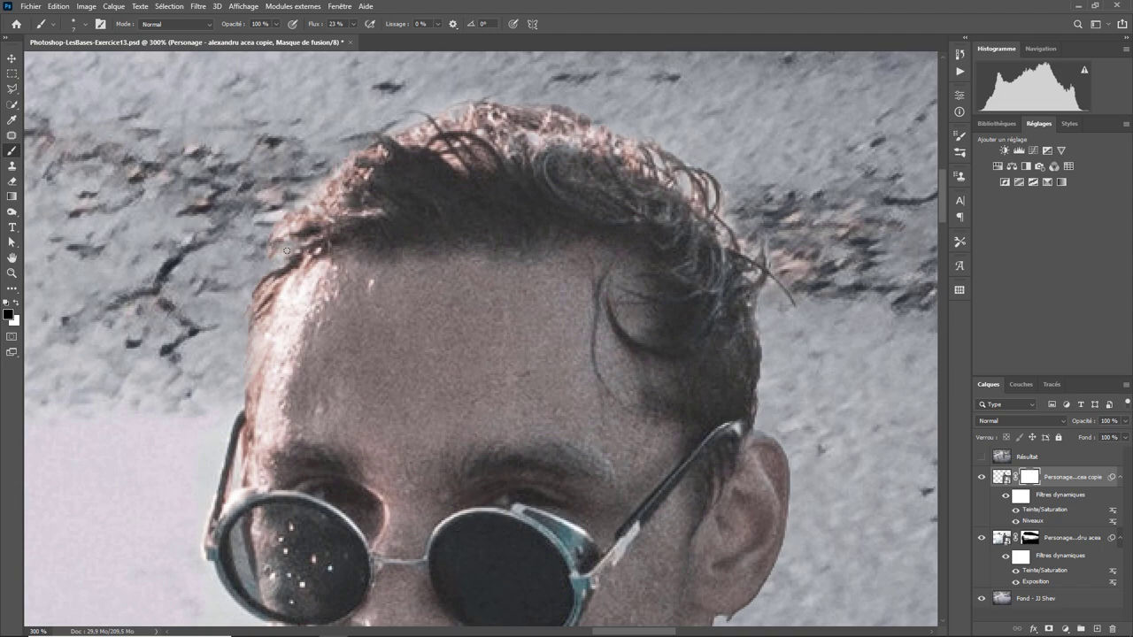
pyautogui.scroll(-2, 811, 245)
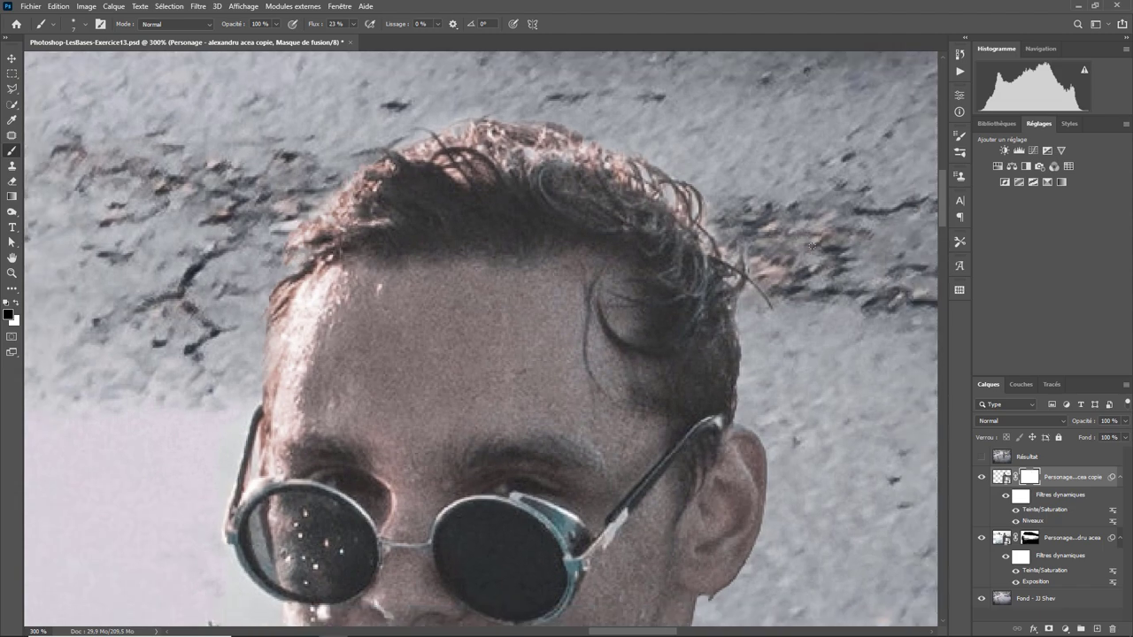
pyautogui.scroll(-2, 810, 245)
pyautogui.scroll(-1, 811, 245)
pyautogui.scroll(-1, 810, 245)
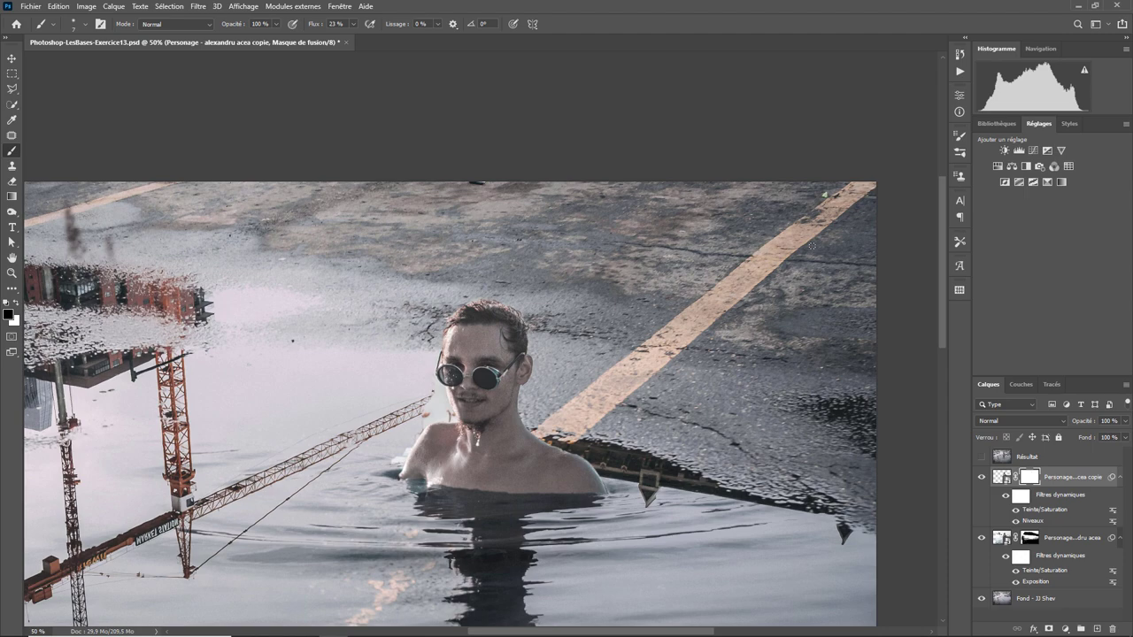
pyautogui.scroll(2, 811, 245)
pyautogui.scroll(1, 810, 245)
pyautogui.scroll(1, 811, 246)
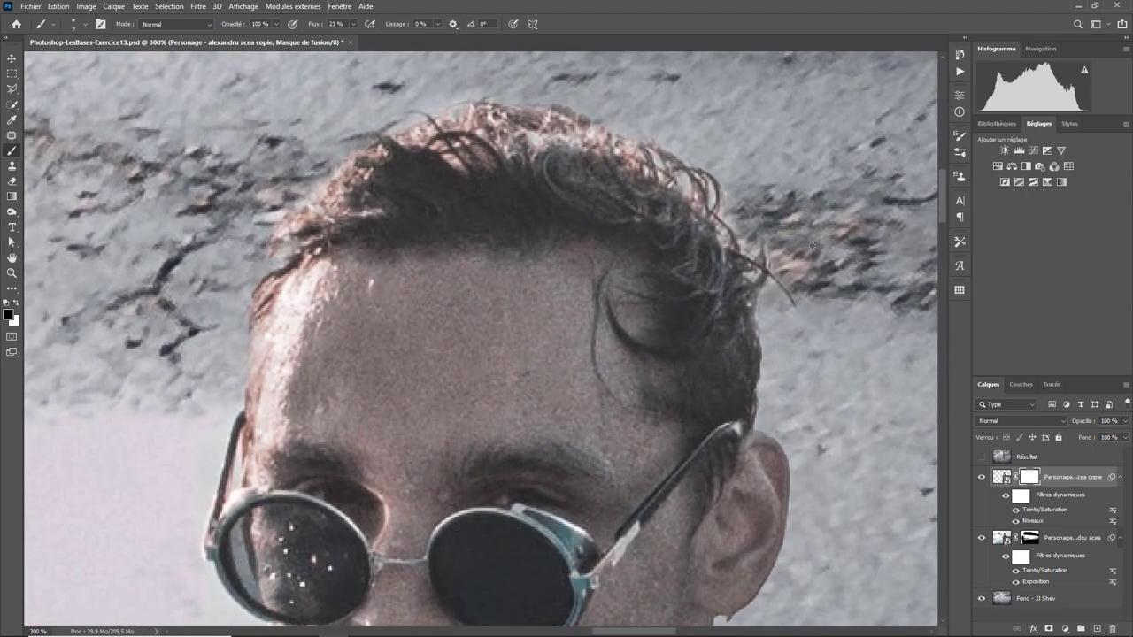
# Enlarge the brush to 30 px and frame the shoulder and background
pyautogui.moveTo(672, 342); pyautogui.dragTo(387, 174)
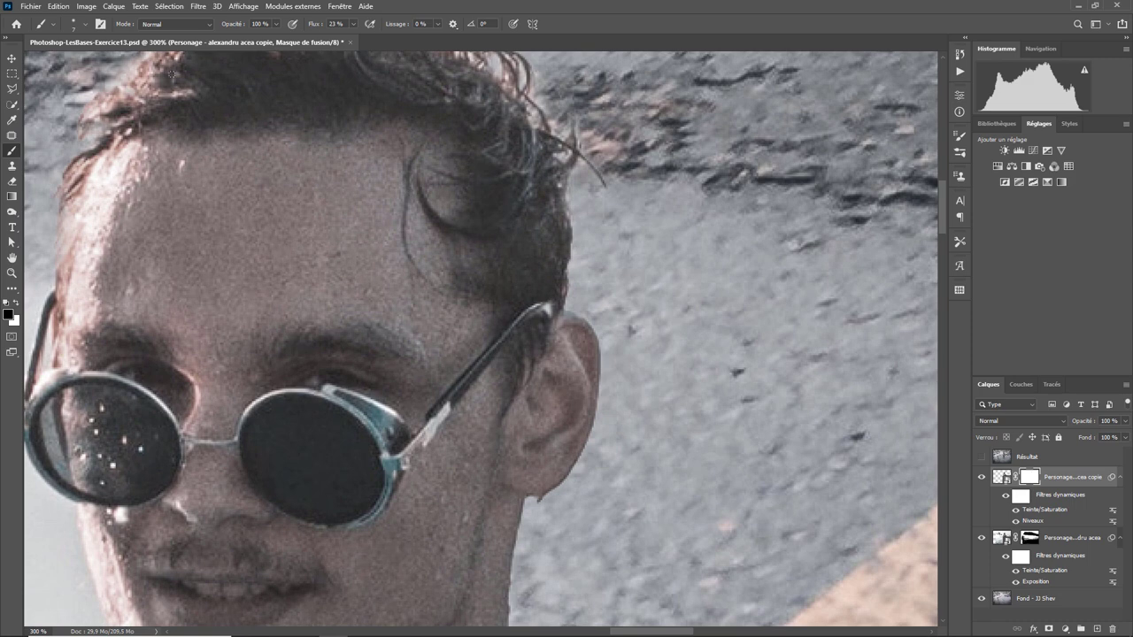
pyautogui.click(85, 26)
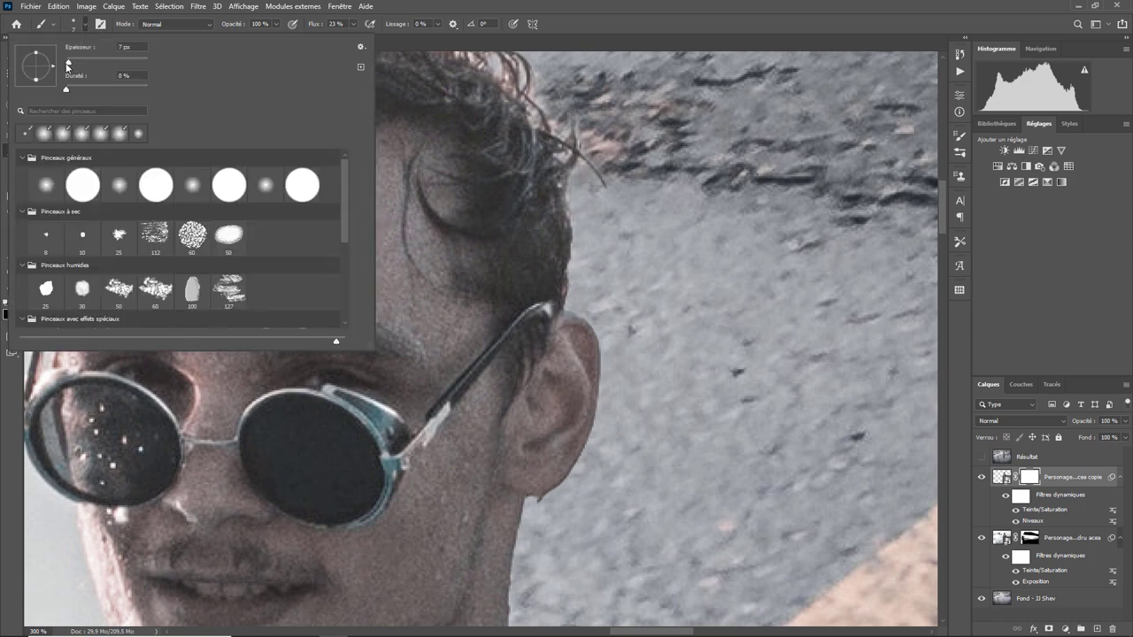
pyautogui.moveTo(76, 67); pyautogui.dragTo(79, 67)
pyautogui.press('Return')
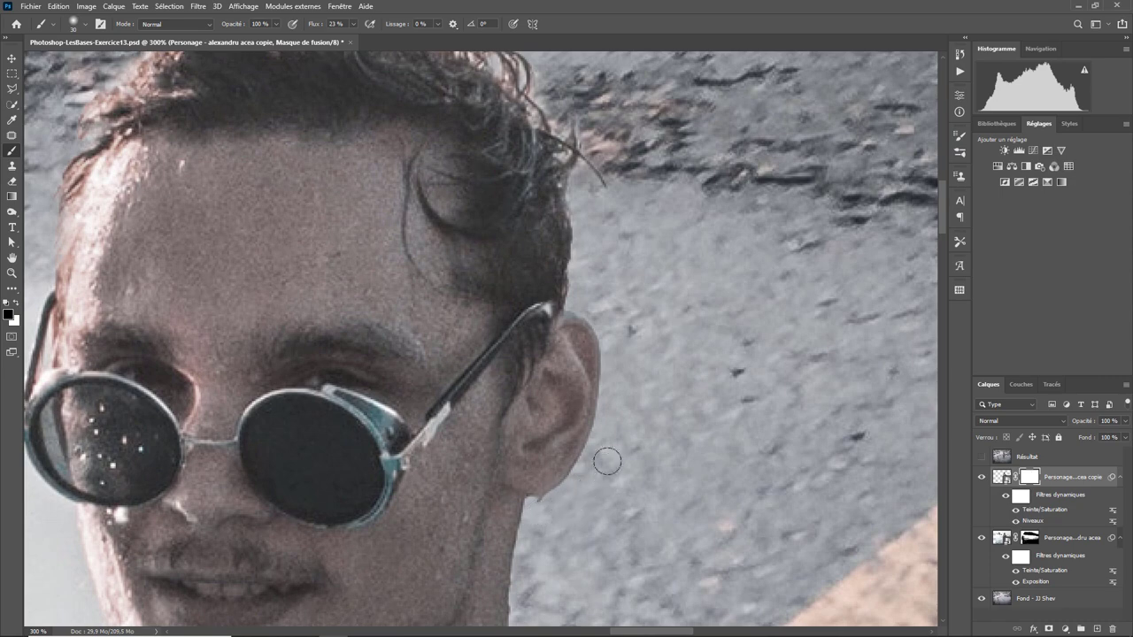
pyautogui.scroll(-4, 624, 425)
pyautogui.scroll(-2, 602, 265)
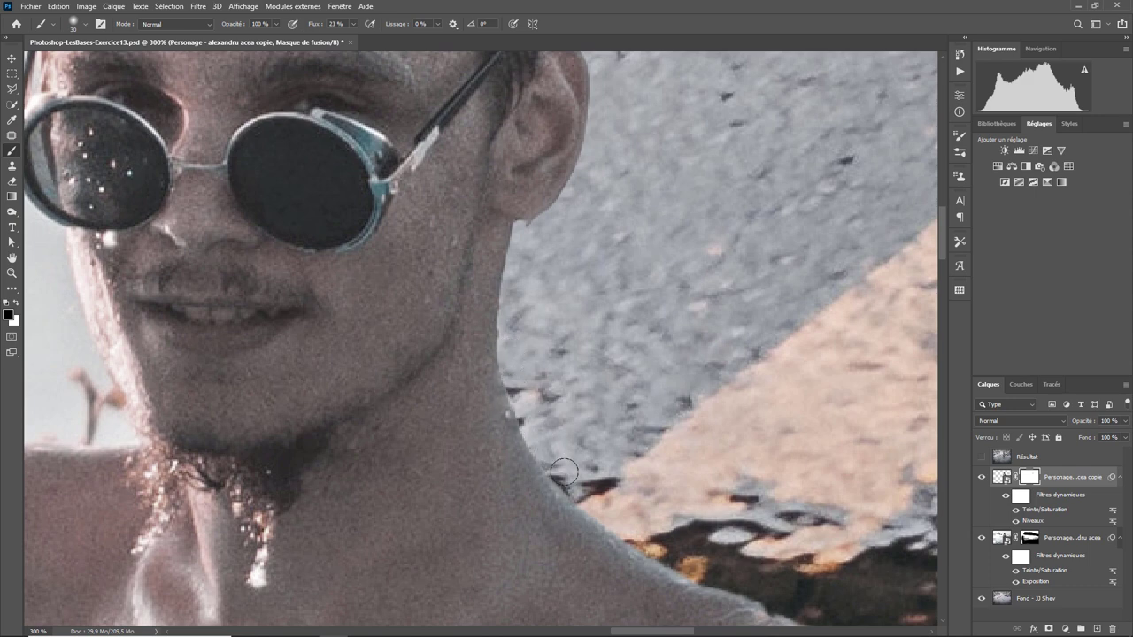
pyautogui.moveTo(605, 478); pyautogui.dragTo(401, 288)
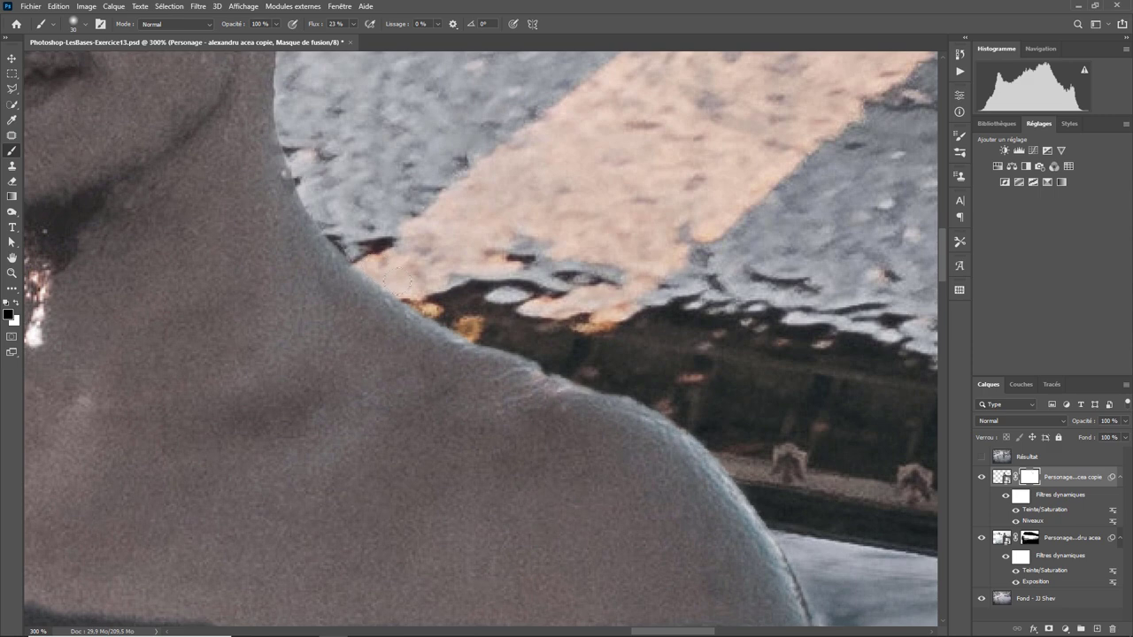
# Mask out the teal water and light ice patch along the shoulder edge
pyautogui.moveTo(438, 304); pyautogui.dragTo(626, 387)
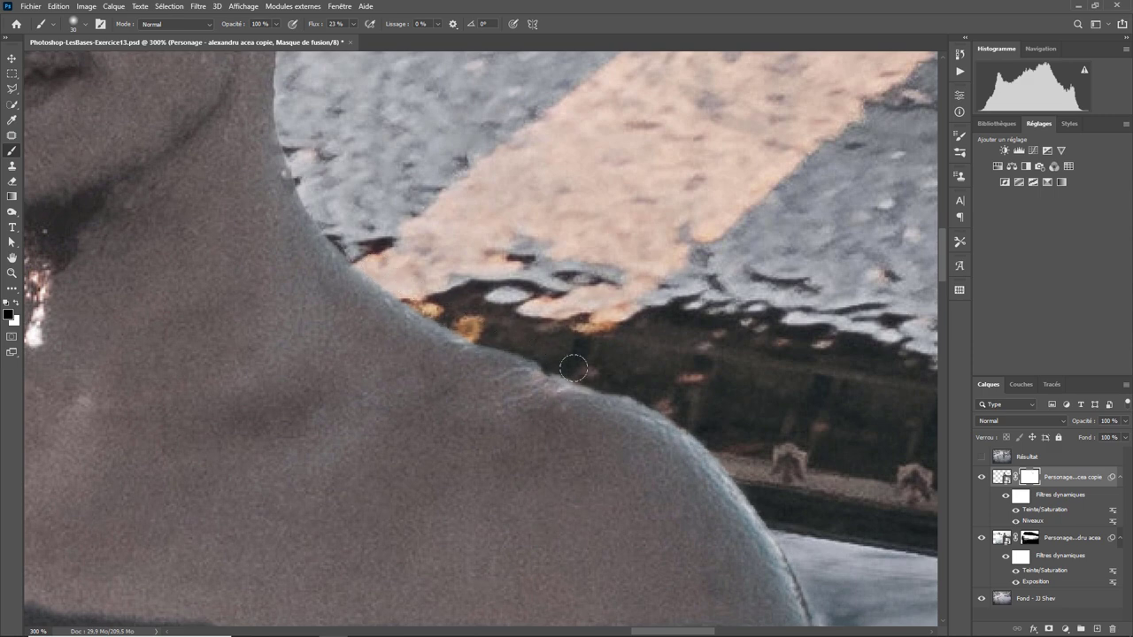
pyautogui.moveTo(761, 396)
pyautogui.mouseDown()
pyautogui.moveTo(508, 212)
pyautogui.moveTo(518, 272)
pyautogui.moveTo(564, 347)
pyautogui.mouseUp()
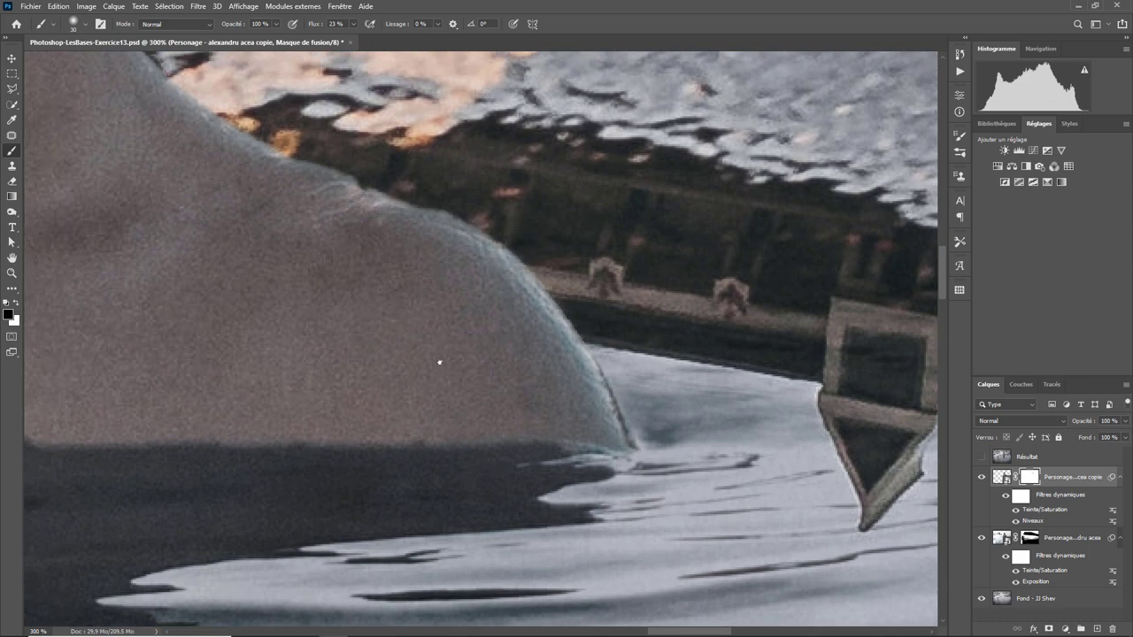
pyautogui.moveTo(447, 390); pyautogui.dragTo(961, 299)
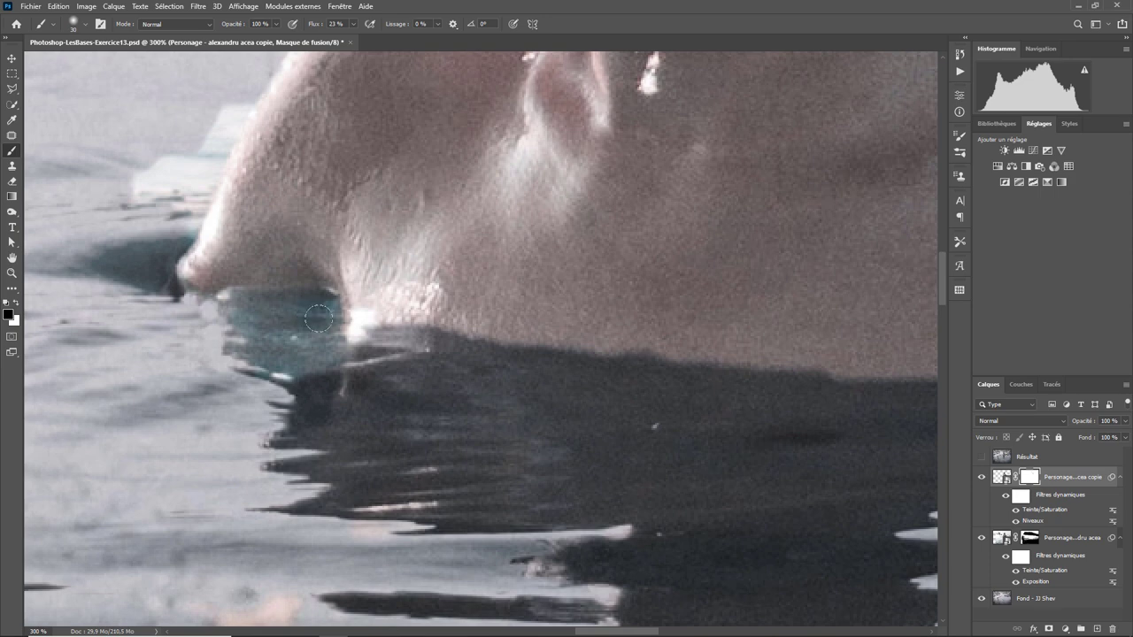
pyautogui.moveTo(318, 318)
pyautogui.mouseDown()
pyautogui.moveTo(294, 370)
pyautogui.moveTo(319, 328)
pyautogui.moveTo(245, 369)
pyautogui.moveTo(316, 323)
pyautogui.moveTo(254, 324)
pyautogui.moveTo(457, 475)
pyautogui.mouseUp()
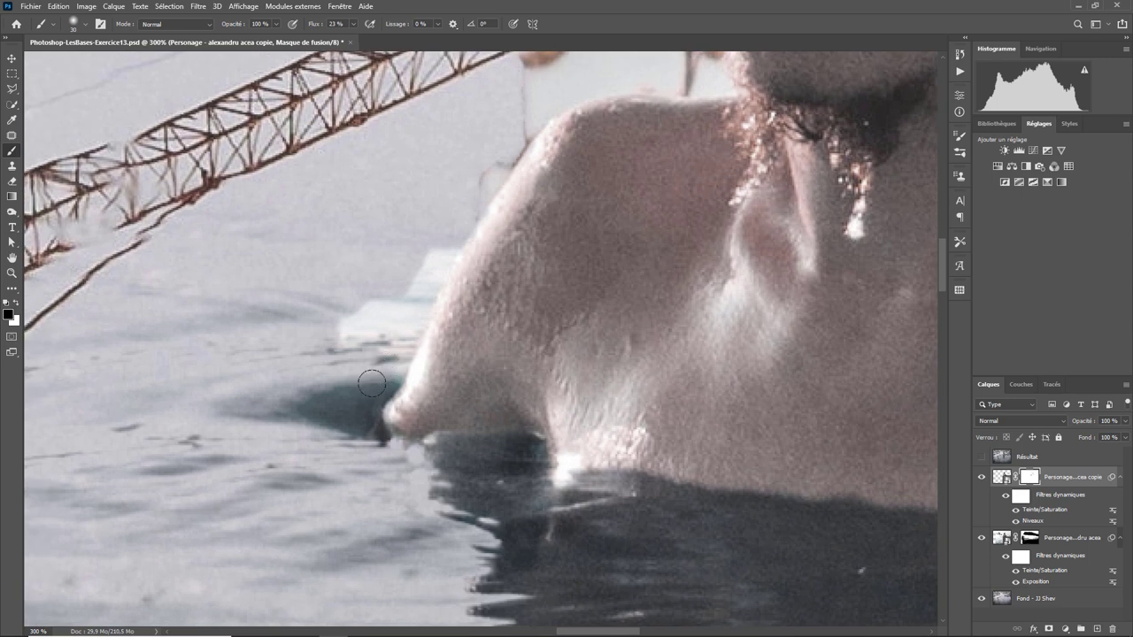
pyautogui.moveTo(372, 383)
pyautogui.mouseDown()
pyautogui.moveTo(457, 235)
pyautogui.moveTo(354, 349)
pyautogui.moveTo(384, 278)
pyautogui.moveTo(376, 318)
pyautogui.moveTo(452, 194)
pyautogui.moveTo(511, 138)
pyautogui.moveTo(496, 159)
pyautogui.moveTo(536, 83)
pyautogui.moveTo(509, 135)
pyautogui.mouseUp()
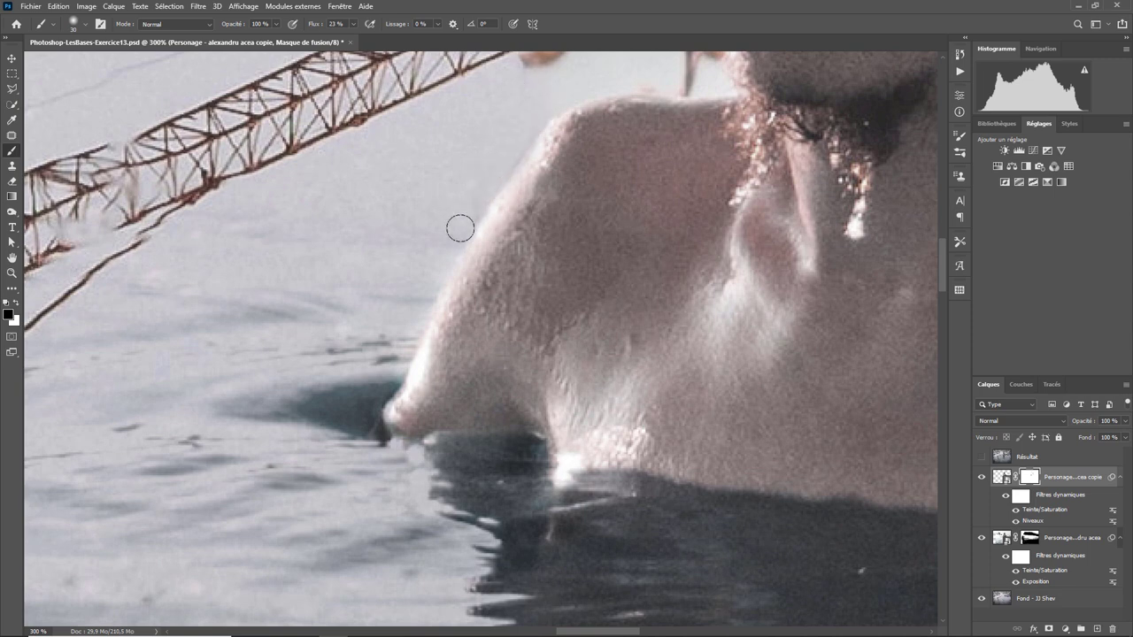
# Paint out the orange and pinkish blotches around the crane tip on the mask
pyautogui.scroll(5, 397, 268)
pyautogui.hscroll(3, 398, 268)
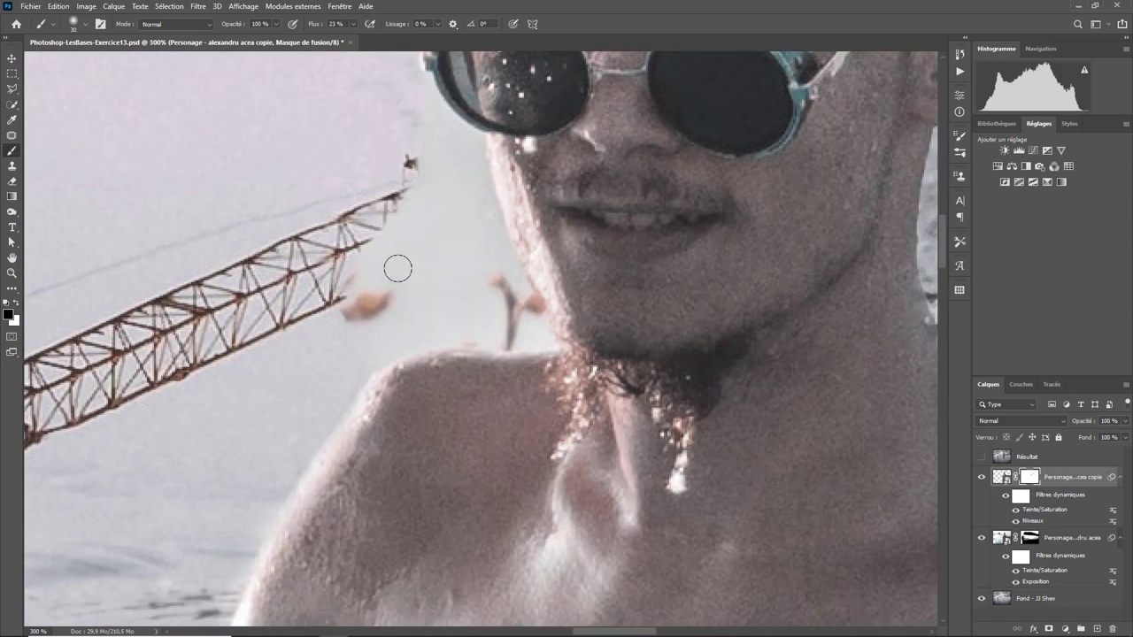
pyautogui.moveTo(398, 268)
pyautogui.mouseDown()
pyautogui.moveTo(417, 286)
pyautogui.moveTo(422, 257)
pyautogui.moveTo(392, 185)
pyautogui.moveTo(442, 193)
pyautogui.moveTo(453, 152)
pyautogui.moveTo(466, 199)
pyautogui.moveTo(476, 187)
pyautogui.mouseUp()
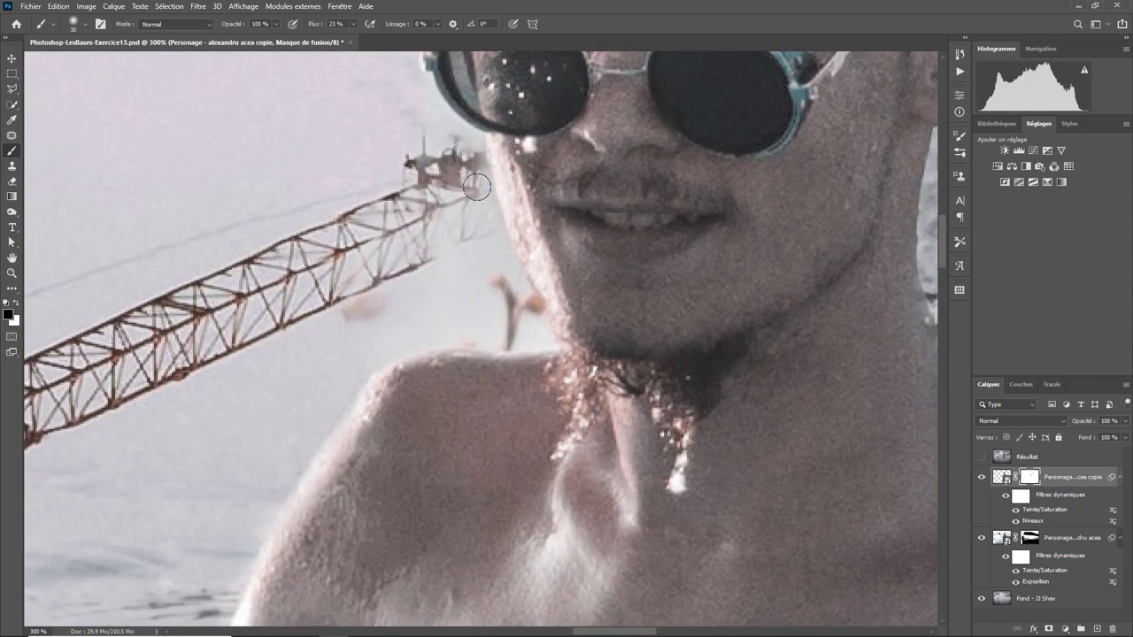
pyautogui.moveTo(496, 300)
pyautogui.mouseDown()
pyautogui.moveTo(522, 305)
pyautogui.moveTo(529, 327)
pyautogui.moveTo(518, 331)
pyautogui.moveTo(508, 283)
pyautogui.moveTo(523, 316)
pyautogui.mouseUp()
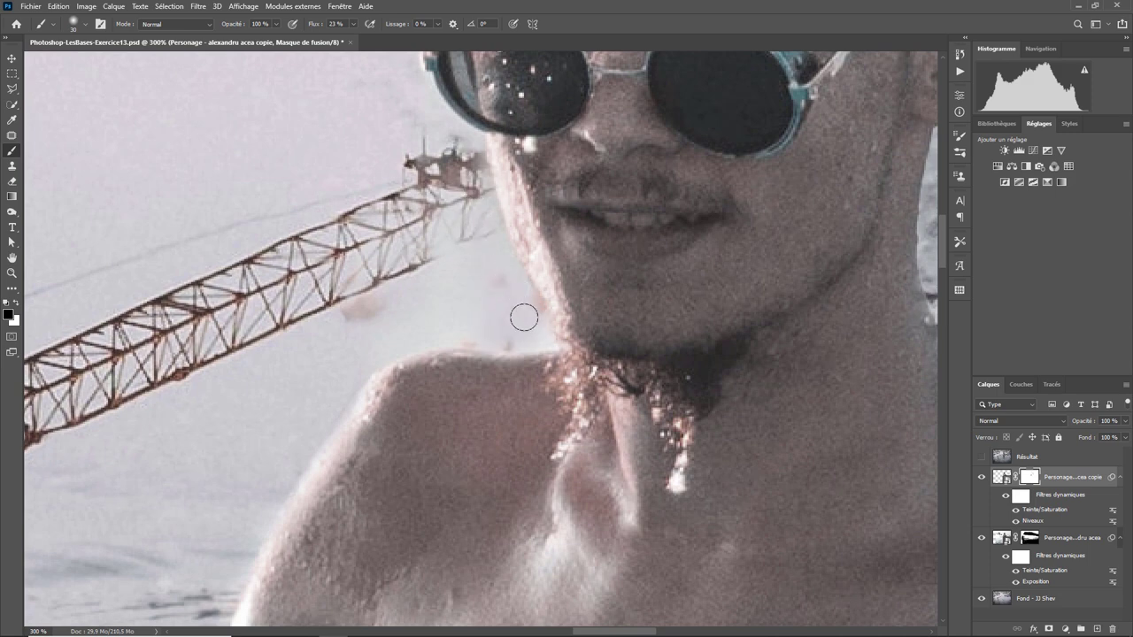
pyautogui.moveTo(397, 301); pyautogui.dragTo(368, 270)
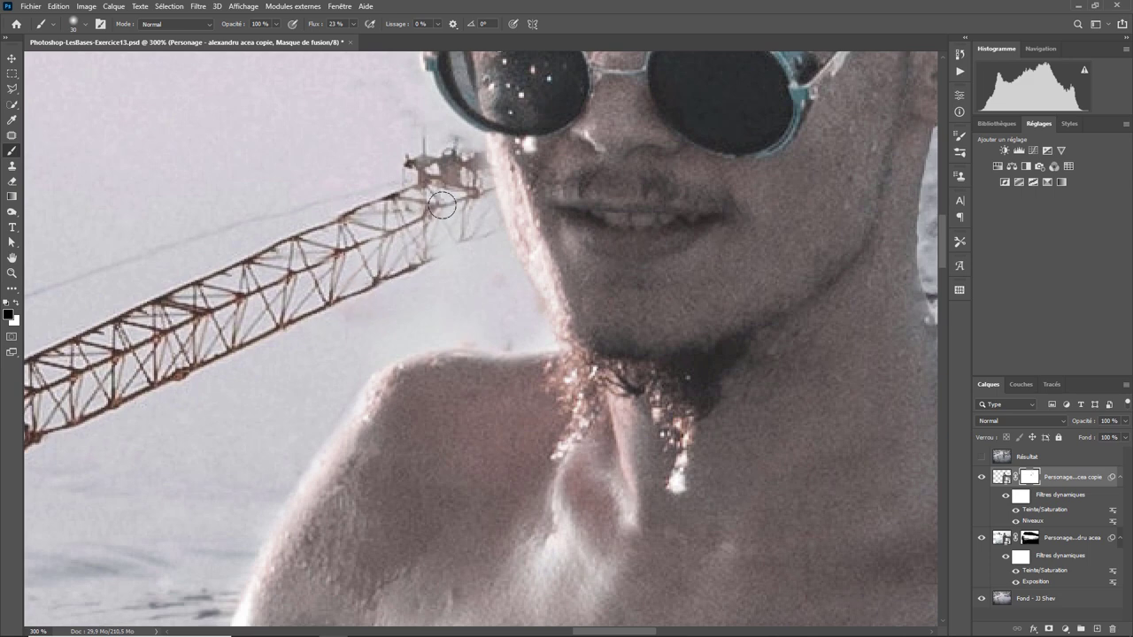
pyautogui.moveTo(442, 205)
pyautogui.mouseDown()
pyautogui.moveTo(460, 299)
pyautogui.moveTo(458, 256)
pyautogui.moveTo(516, 336)
pyautogui.moveTo(485, 337)
pyautogui.mouseUp()
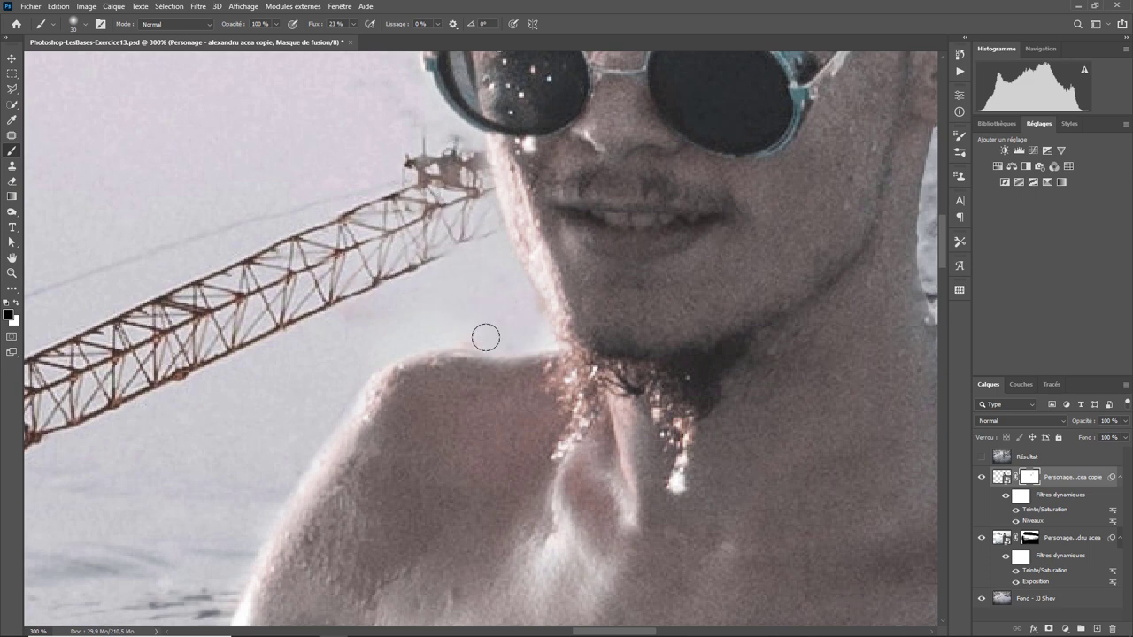
pyautogui.moveTo(463, 161)
pyautogui.mouseDown()
pyautogui.moveTo(439, 184)
pyautogui.moveTo(474, 401)
pyautogui.moveTo(486, 367)
pyautogui.mouseUp()
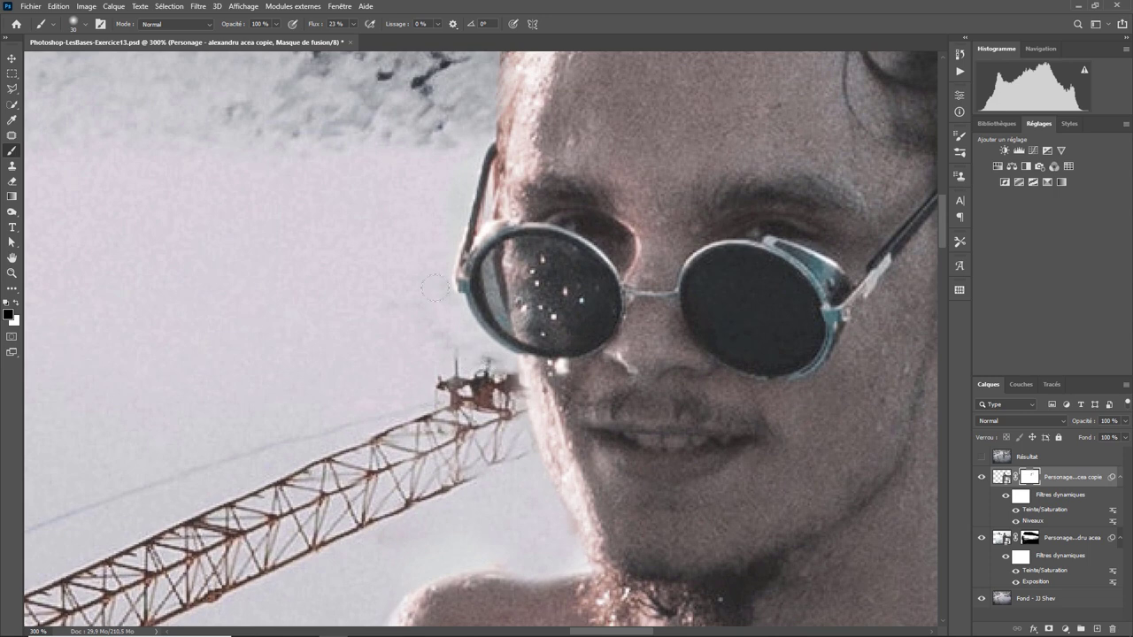
# Tidy the mask along the glasses' left rim and hair edge, then zoom out
pyautogui.moveTo(470, 255); pyautogui.dragTo(477, 182)
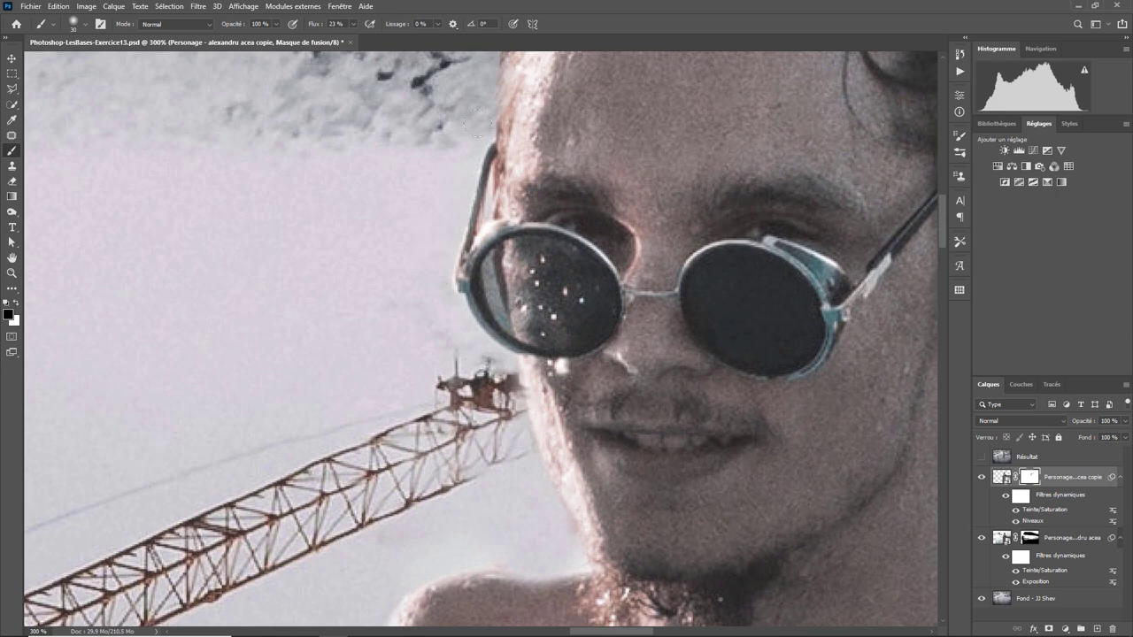
pyautogui.moveTo(476, 123); pyautogui.dragTo(446, 253)
pyautogui.scroll(1, 352, 321)
pyautogui.scroll(5, 371, 371)
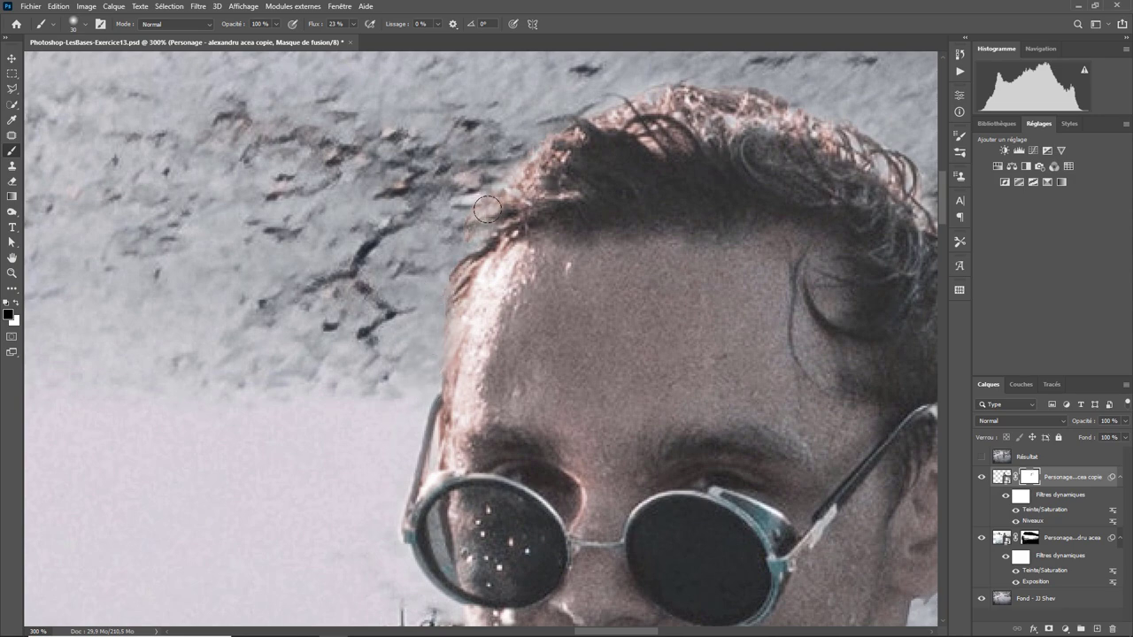
pyautogui.moveTo(483, 212); pyautogui.dragTo(488, 205)
pyautogui.hotkey('ctrl', '-')
# Review the full composite, return to 200% on the face, and target the layer's pixels
pyautogui.hotkey('ctrl', '-')
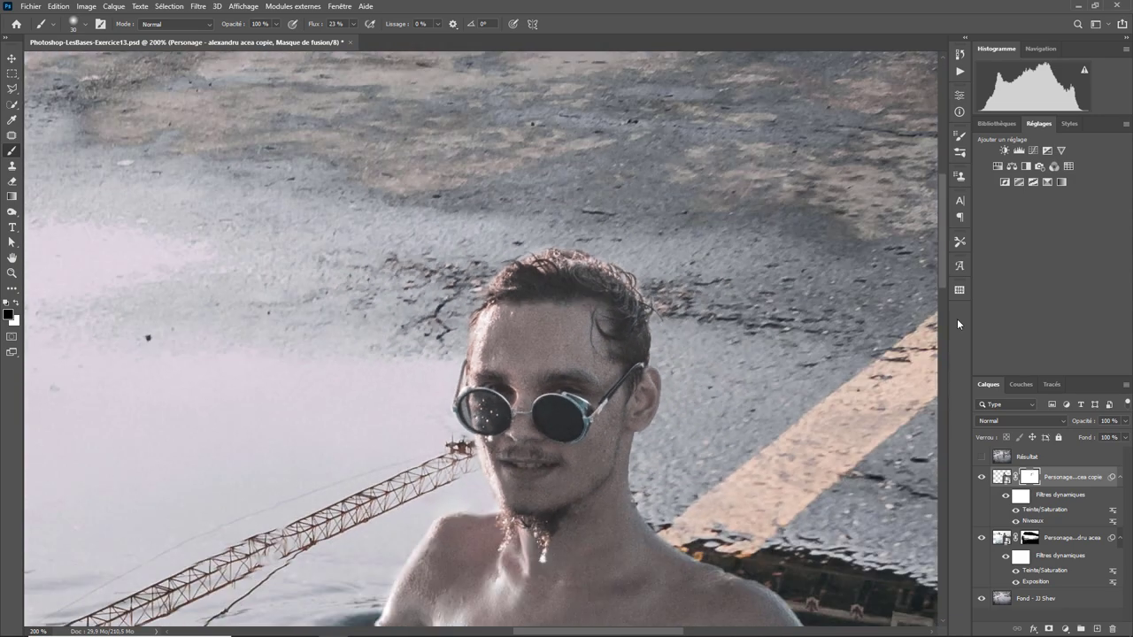
pyautogui.hotkey('ctrl', '-')
pyautogui.hotkey('ctrl', '-')
pyautogui.hotkey('ctrl', '-')
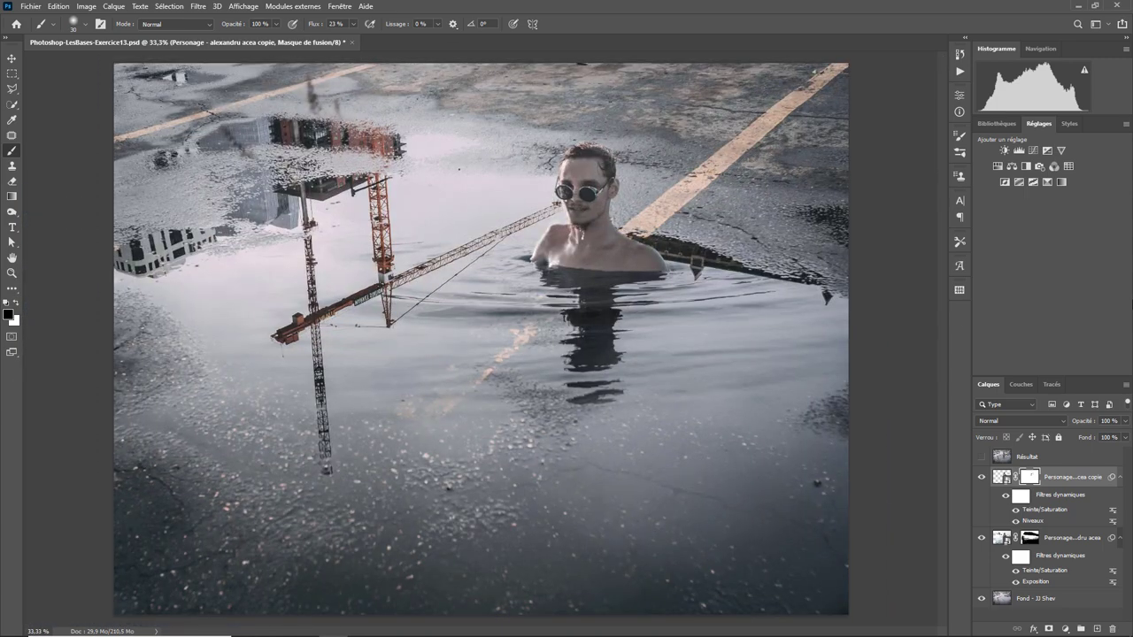
pyautogui.hotkey('ctrl', '+')
pyautogui.hotkey('ctrl', '+')
pyautogui.hotkey('ctrl', '+')
pyautogui.hotkey('ctrl', '+')
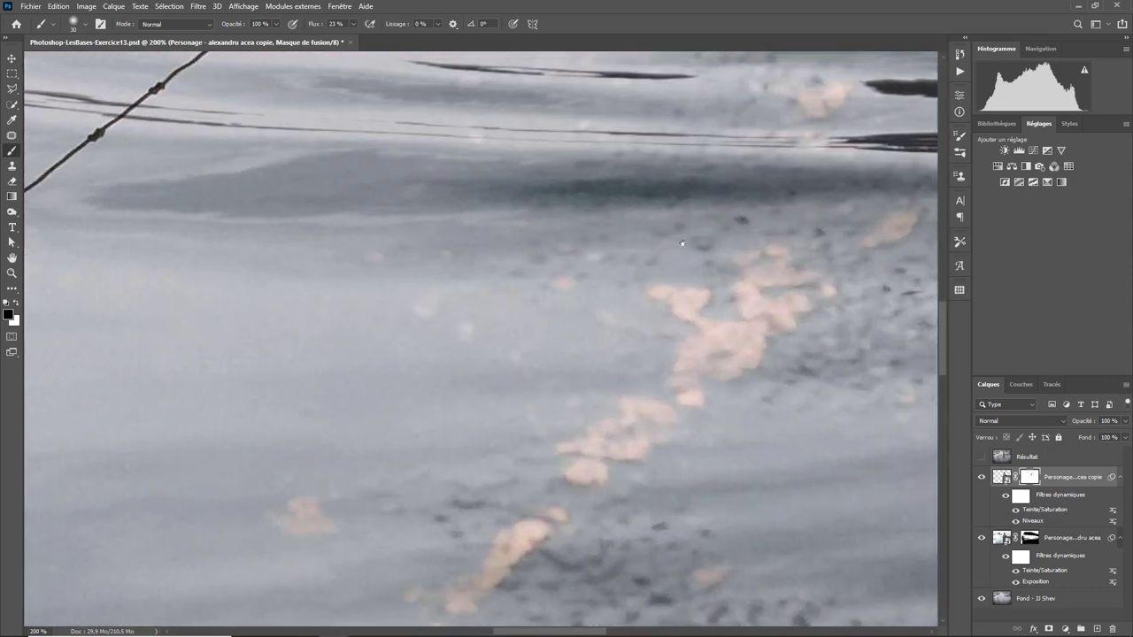
pyautogui.moveTo(620, 372); pyautogui.dragTo(451, 601)
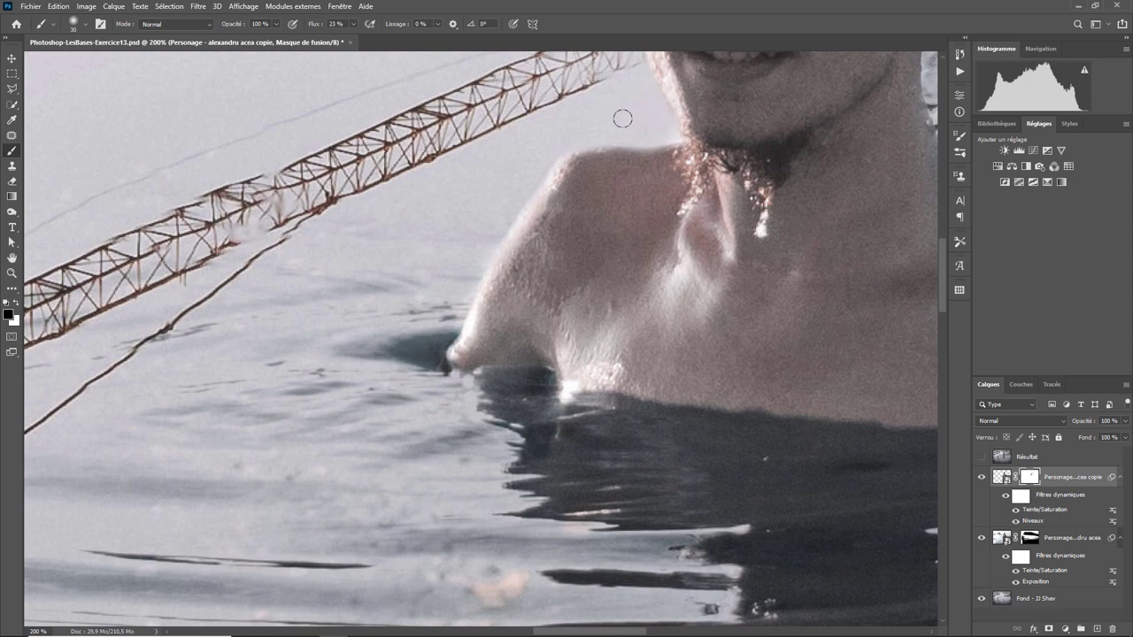
pyautogui.moveTo(605, 155); pyautogui.dragTo(112, 236)
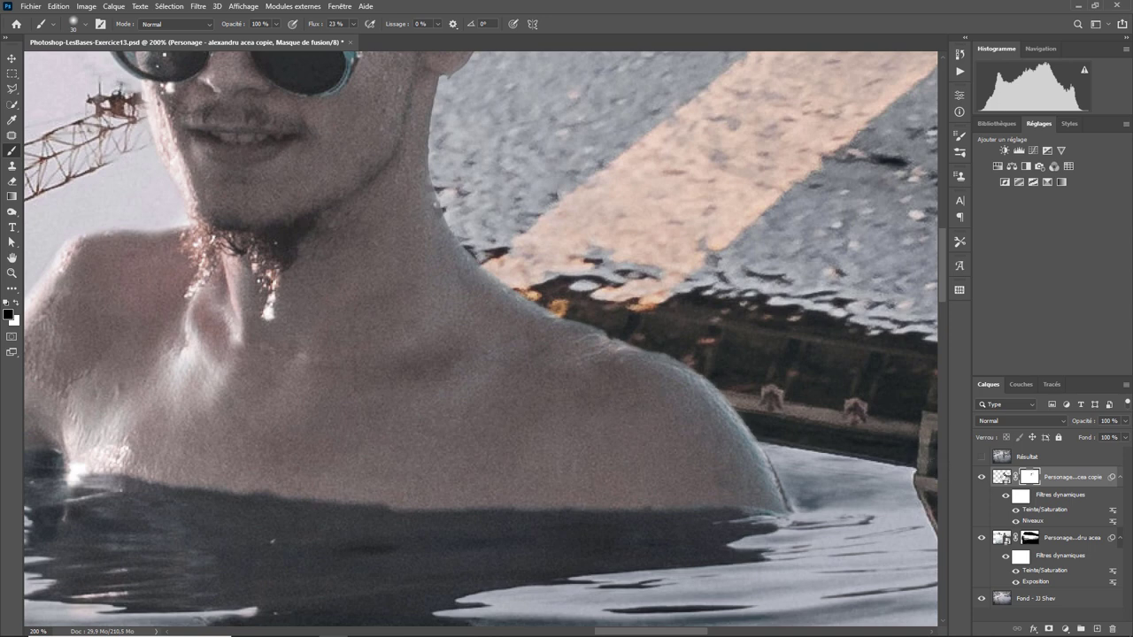
pyautogui.click(1000, 476)
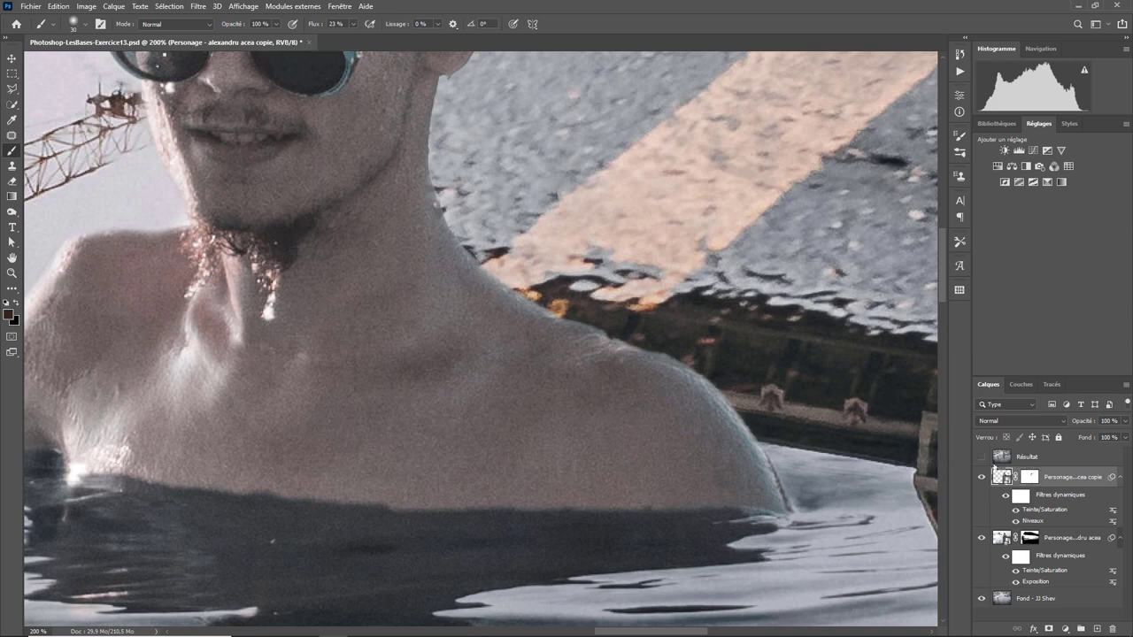
# Try the Clone Stamp, dismiss the missing-source error, and retarget the layer mask
pyautogui.click(15, 167)
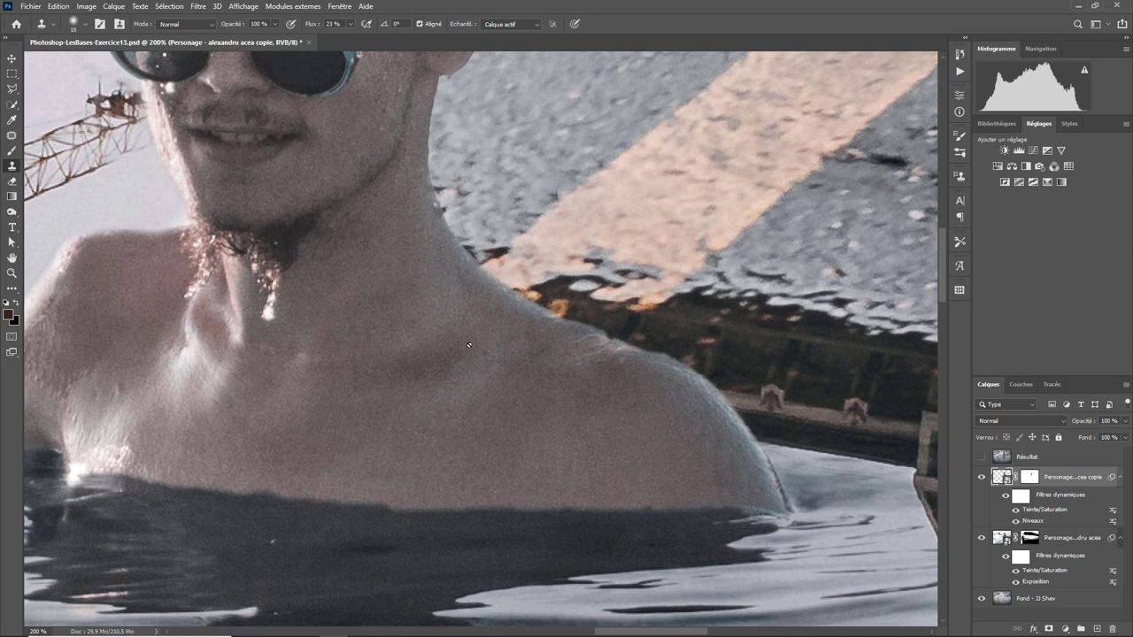
pyautogui.moveTo(154, 189); pyautogui.dragTo(404, 339)
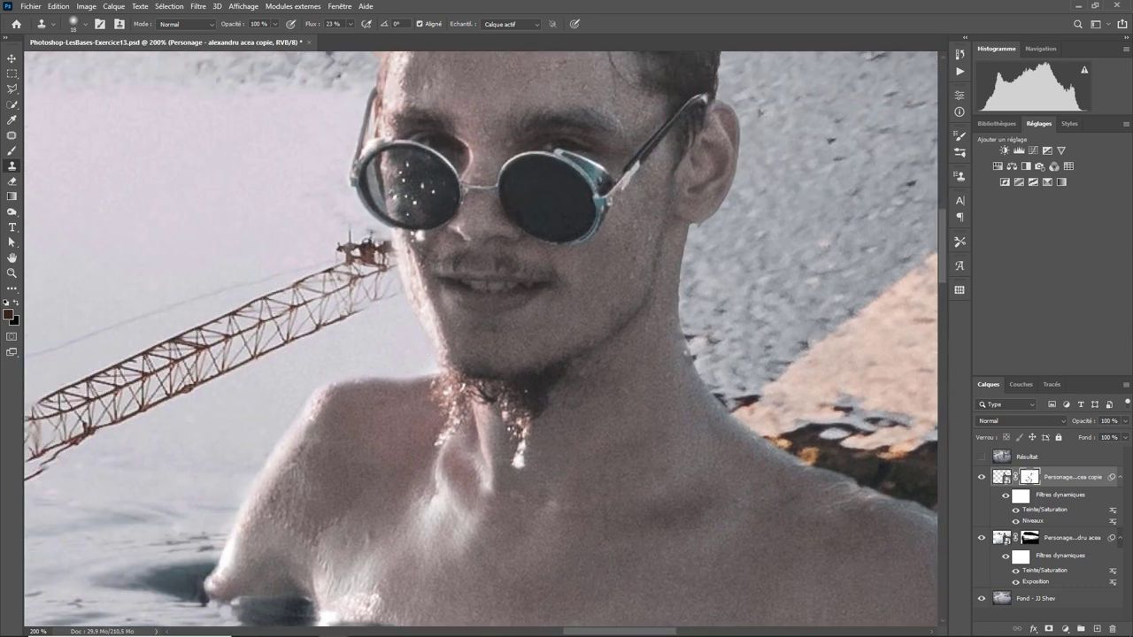
pyautogui.click(1028, 477)
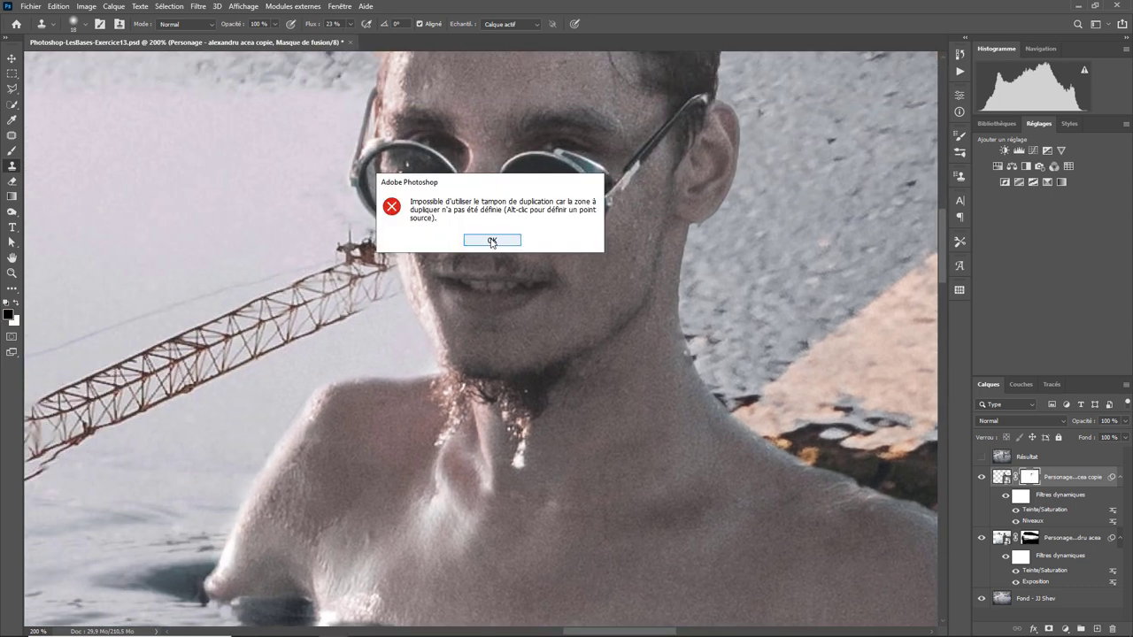
pyautogui.click(491, 240)
pyautogui.hotkey('ctrl', '2')
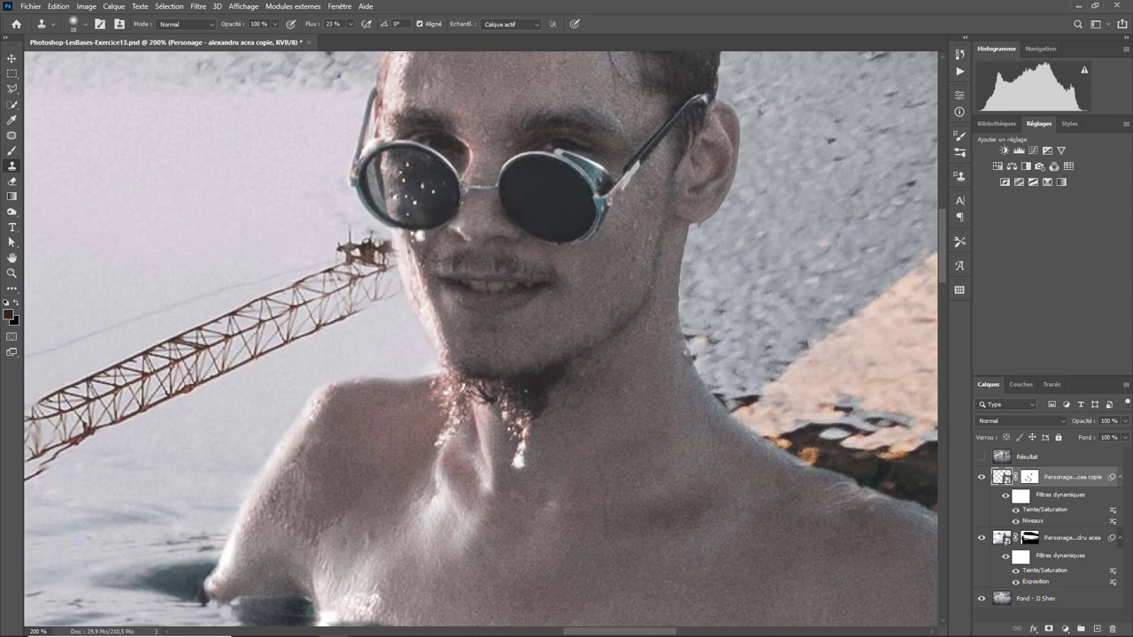
pyautogui.hotkey('ctrl', '\\')
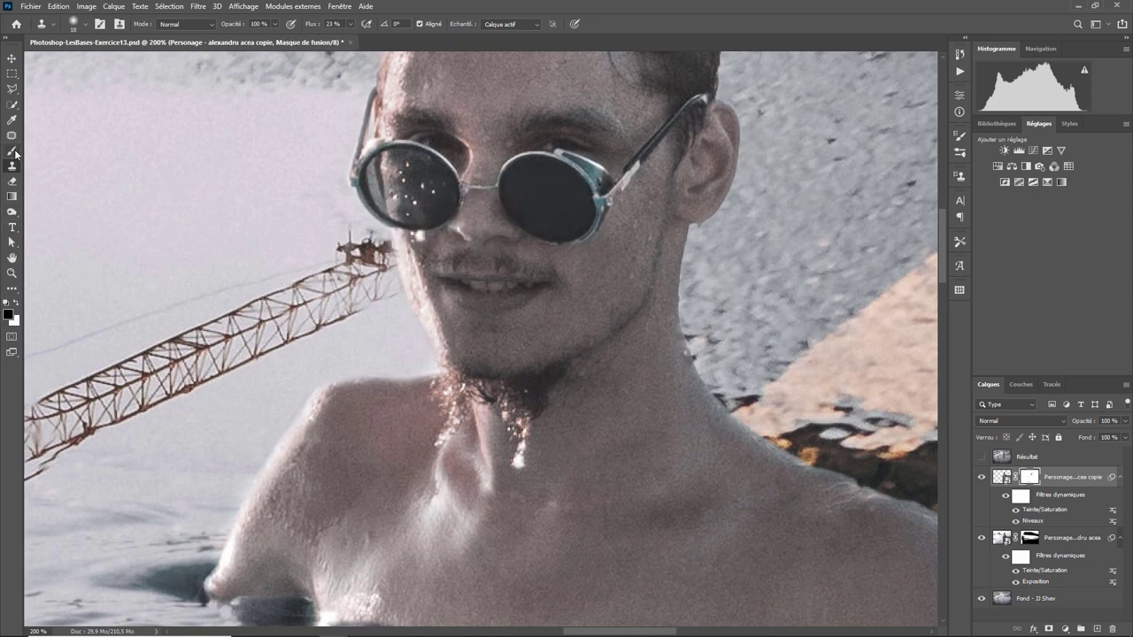
# Brush and undo a mask stroke at the glasses' left rim, then select the lower Personage layer
pyautogui.click(13, 150)
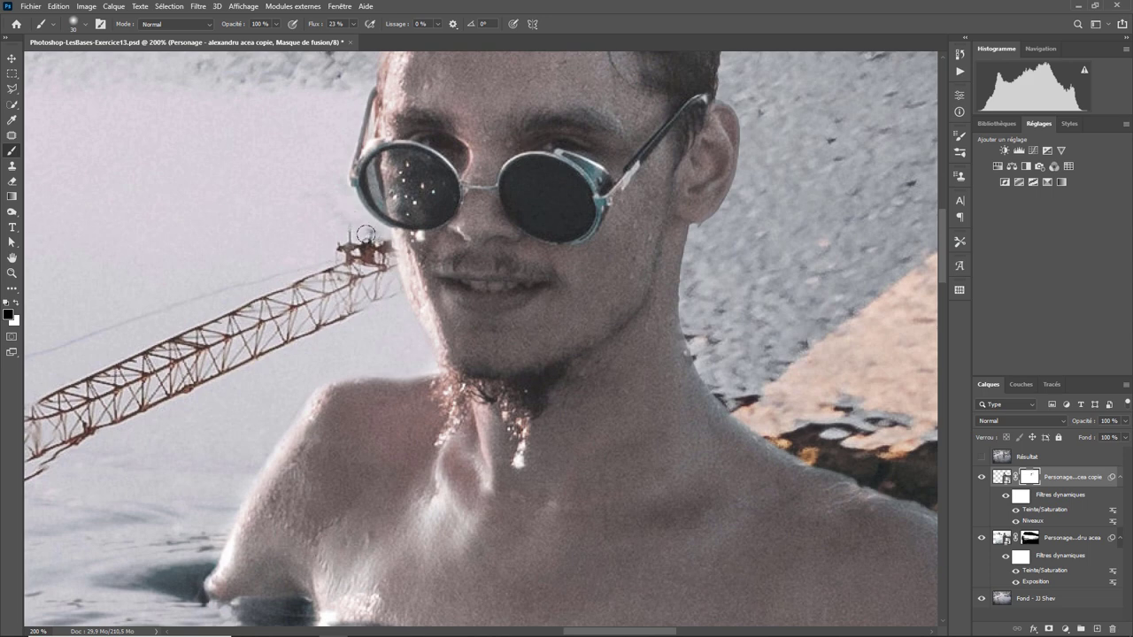
pyautogui.moveTo(370, 220); pyautogui.dragTo(347, 188)
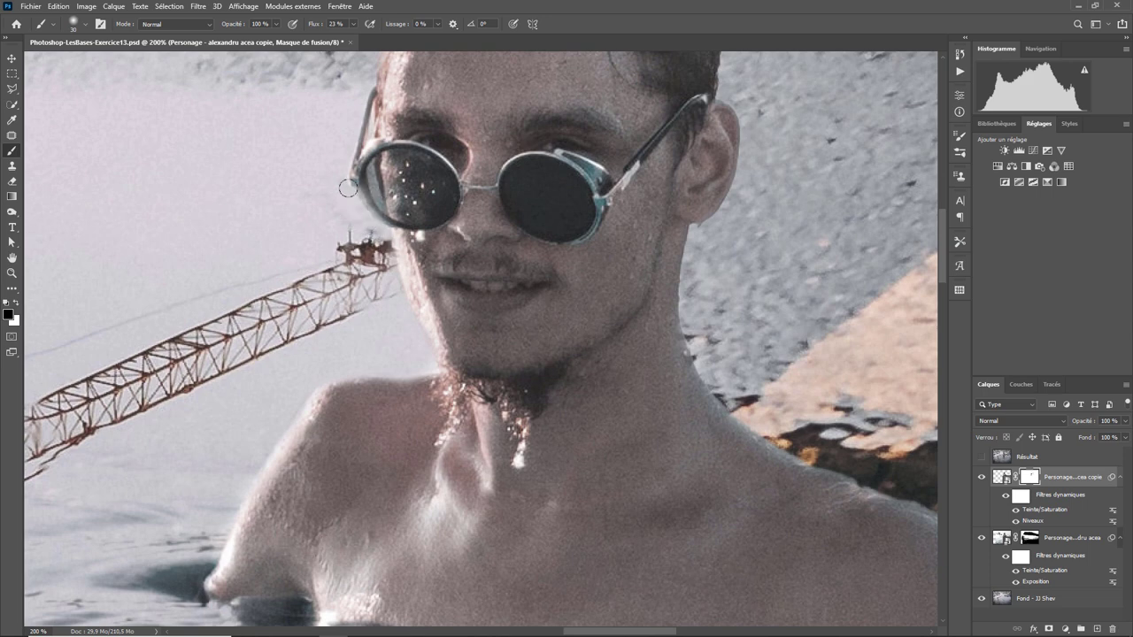
pyautogui.hotkey('ctrl', 'z')
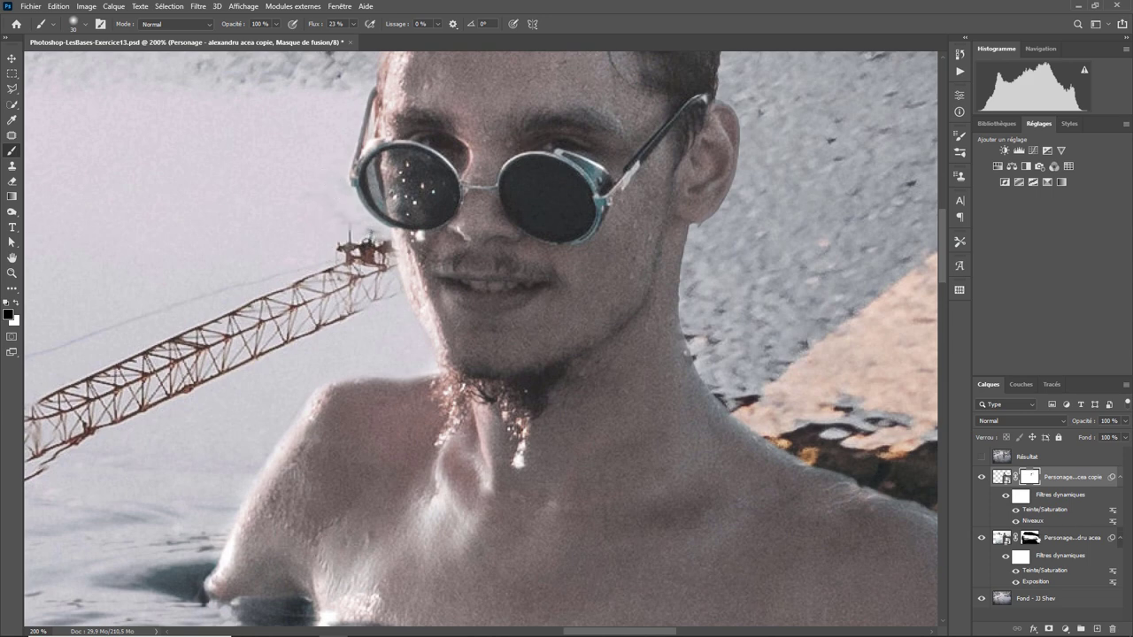
pyautogui.click(1030, 537)
# Zoom out to 66.7% and create new layer Calque 1 above Personage copie
pyautogui.click(994, 540)
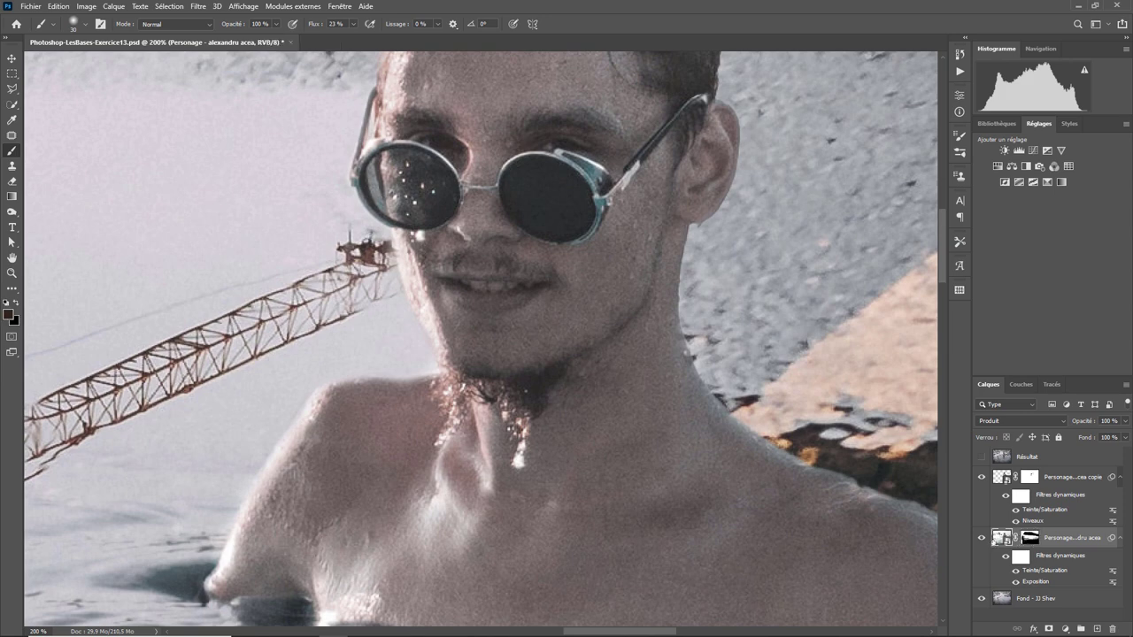
pyautogui.click(1030, 538)
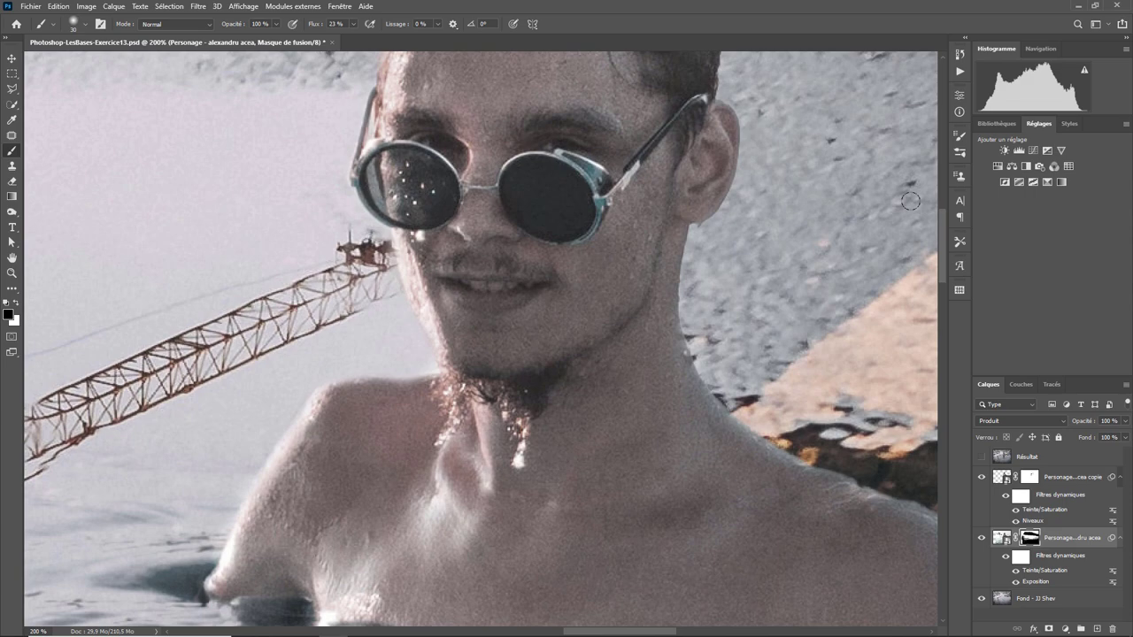
pyautogui.hotkey('ctrl', '-')
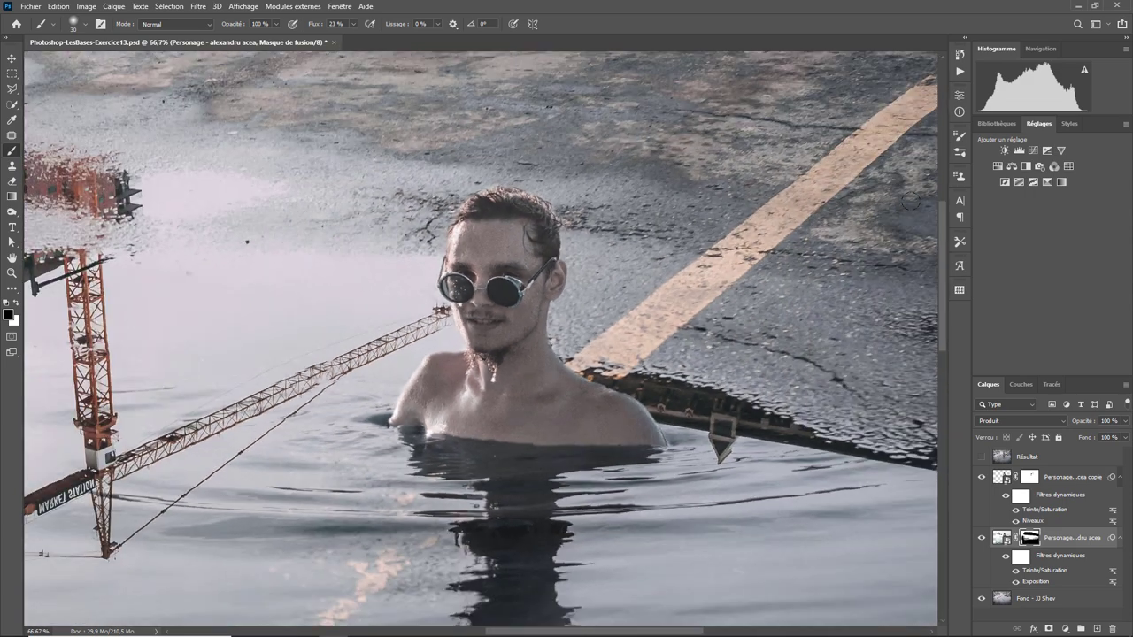
pyautogui.hotkey('ctrl', '-')
pyautogui.click(1054, 476)
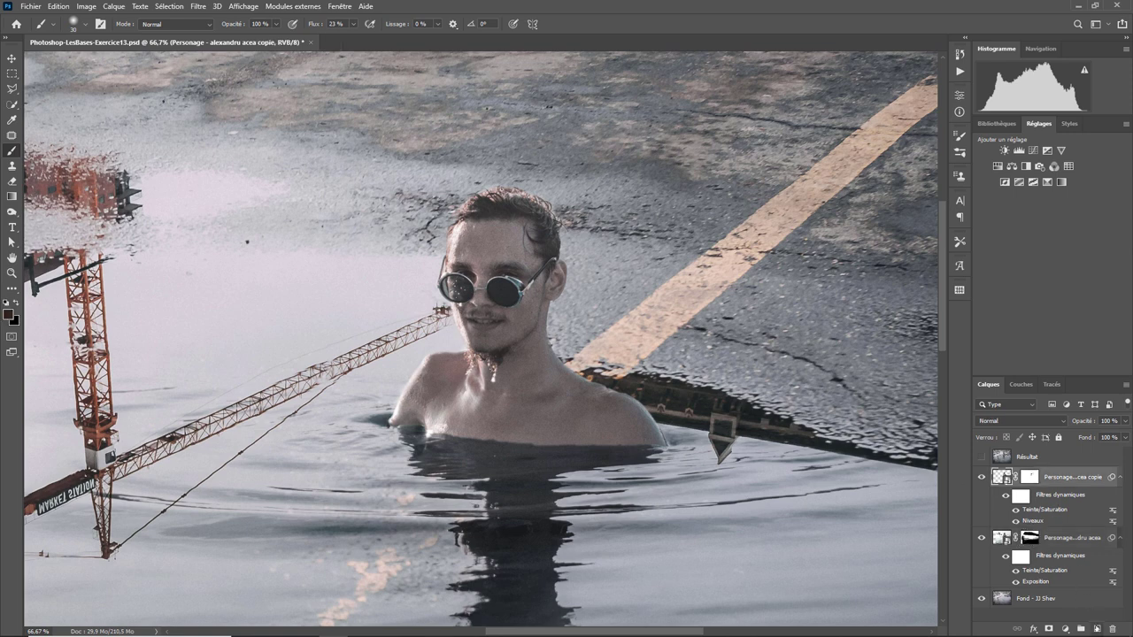
pyautogui.click(1096, 627)
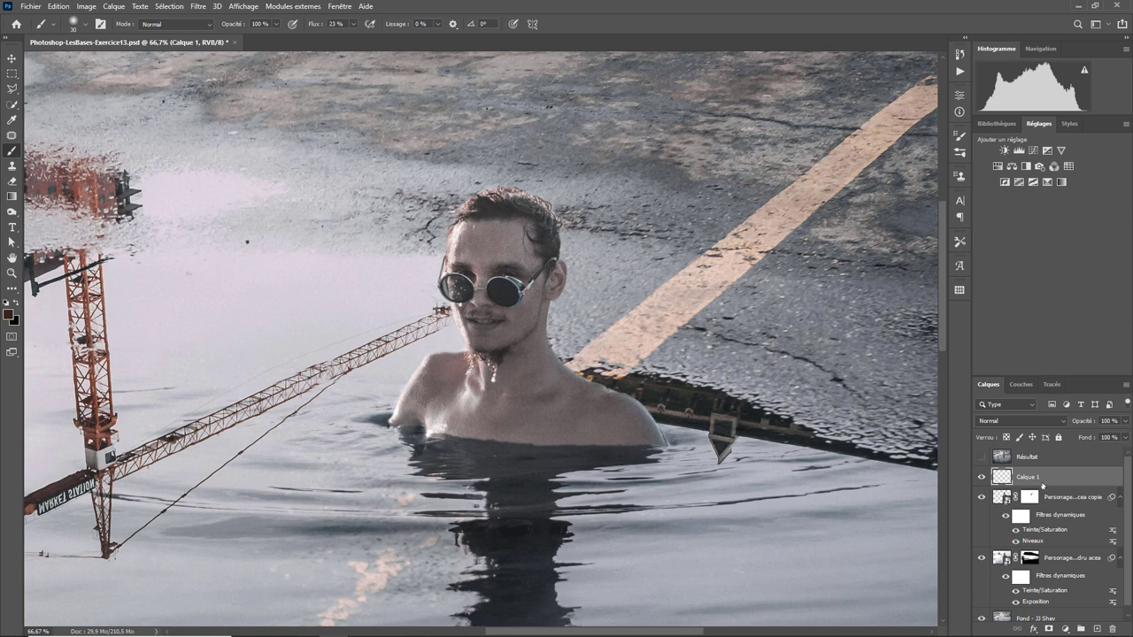
# Sample a skin tone with the Eyedropper and fill Calque 1 with that foreground colour
pyautogui.click(11, 120)
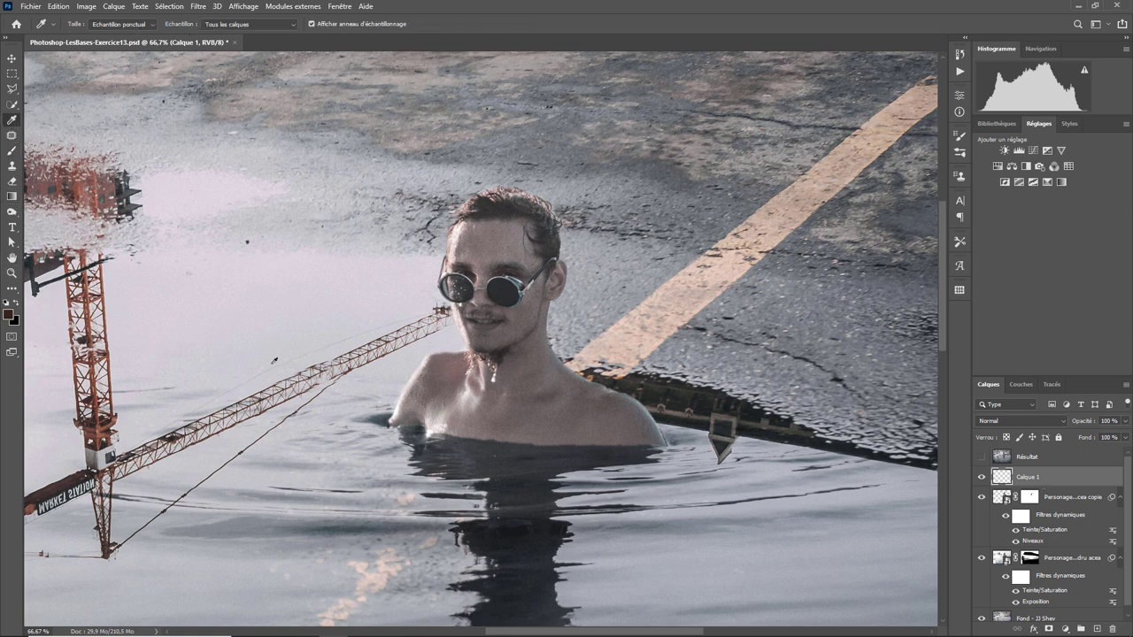
pyautogui.click(620, 414)
pyautogui.click(58, 6)
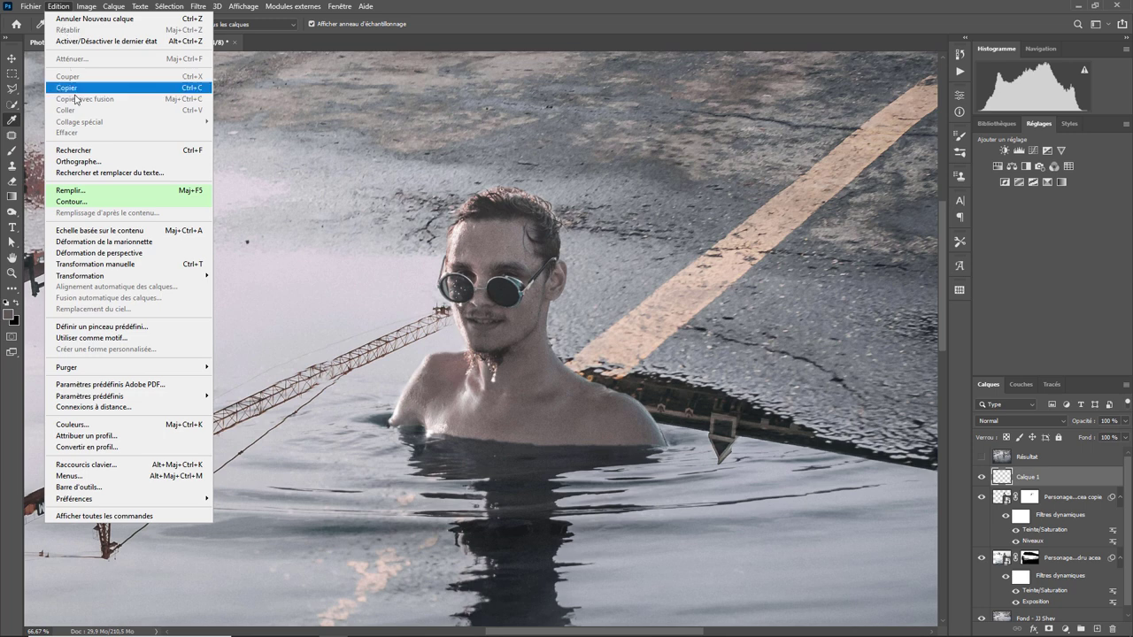
pyautogui.click(86, 193)
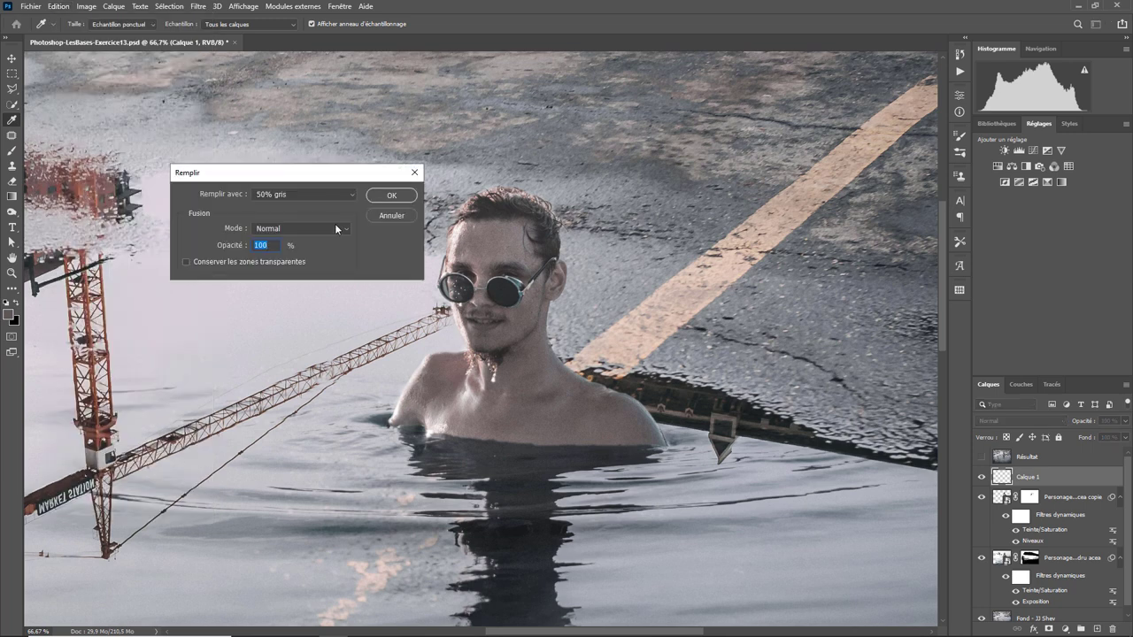
pyautogui.click(333, 193)
pyautogui.click(331, 206)
pyautogui.click(393, 196)
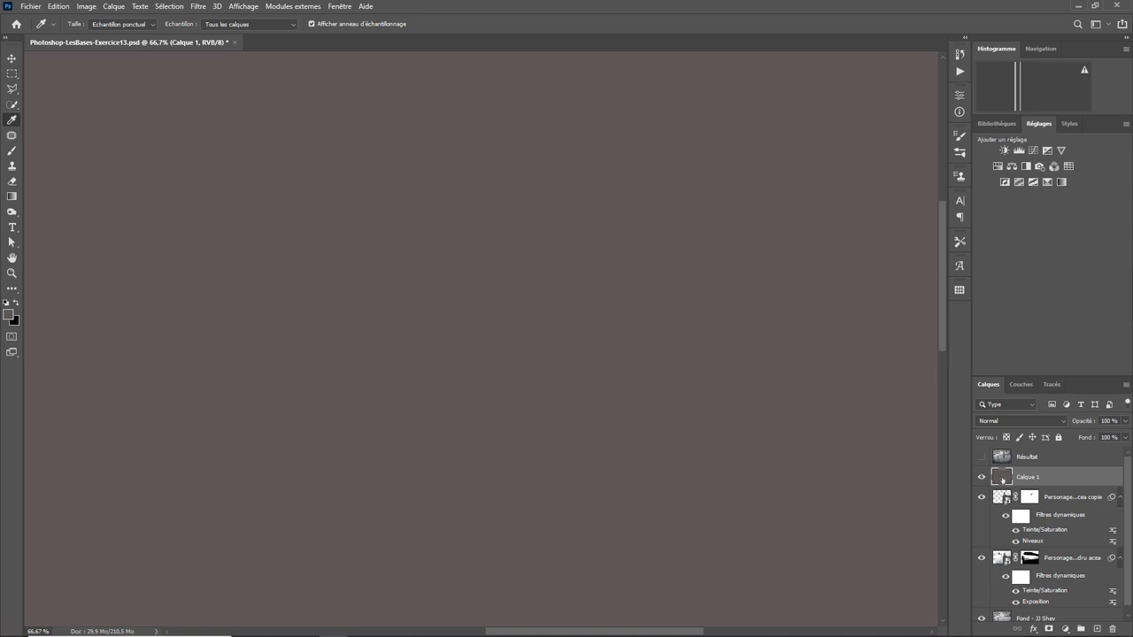
# Set Calque 1's blend mode to Couleur and add a layer mask
pyautogui.click(1024, 420)
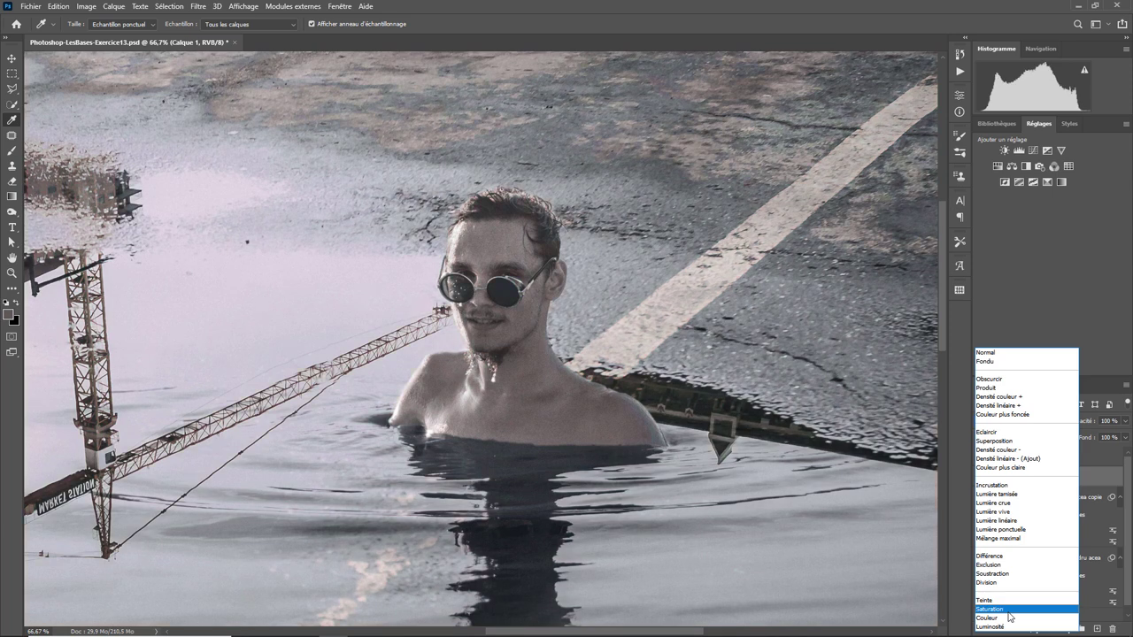
pyautogui.click(1000, 618)
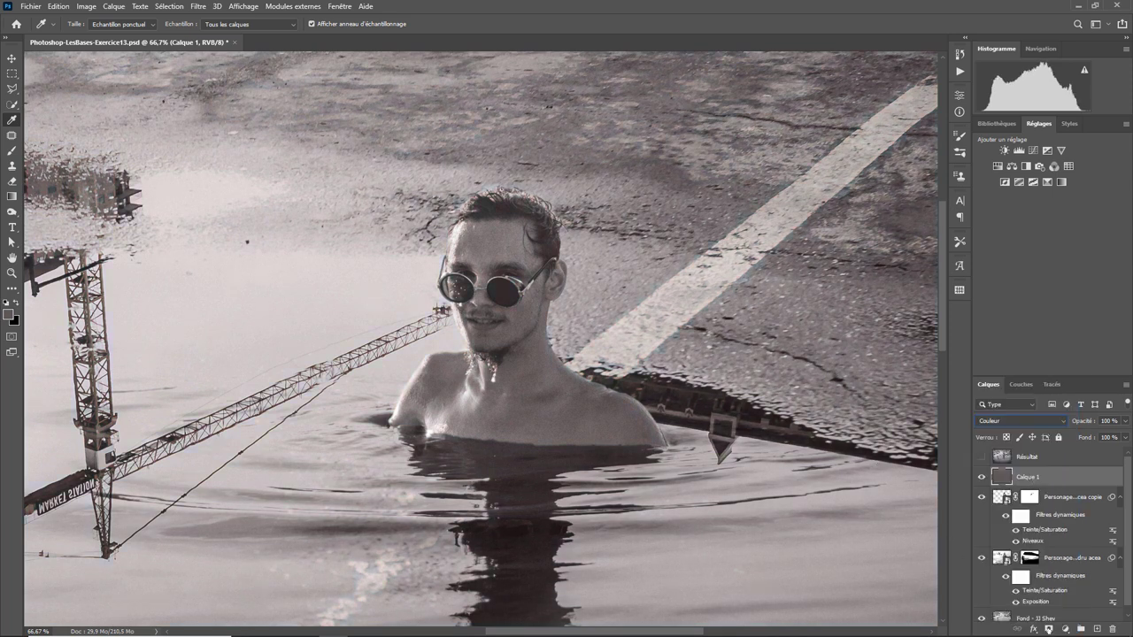
pyautogui.click(1048, 630)
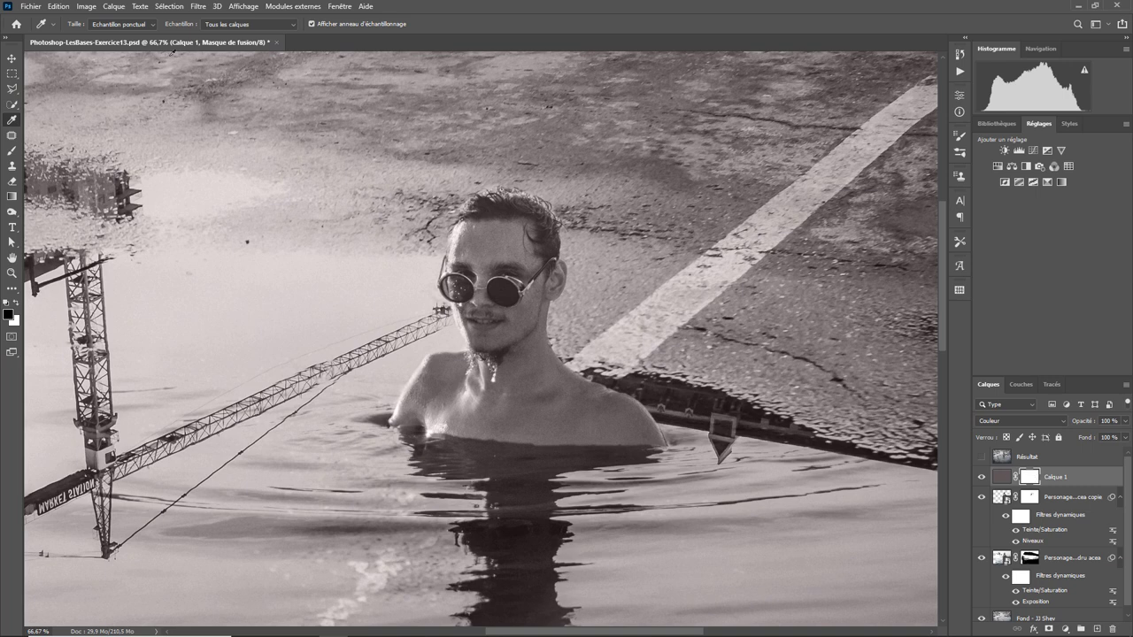
pyautogui.click(59, 7)
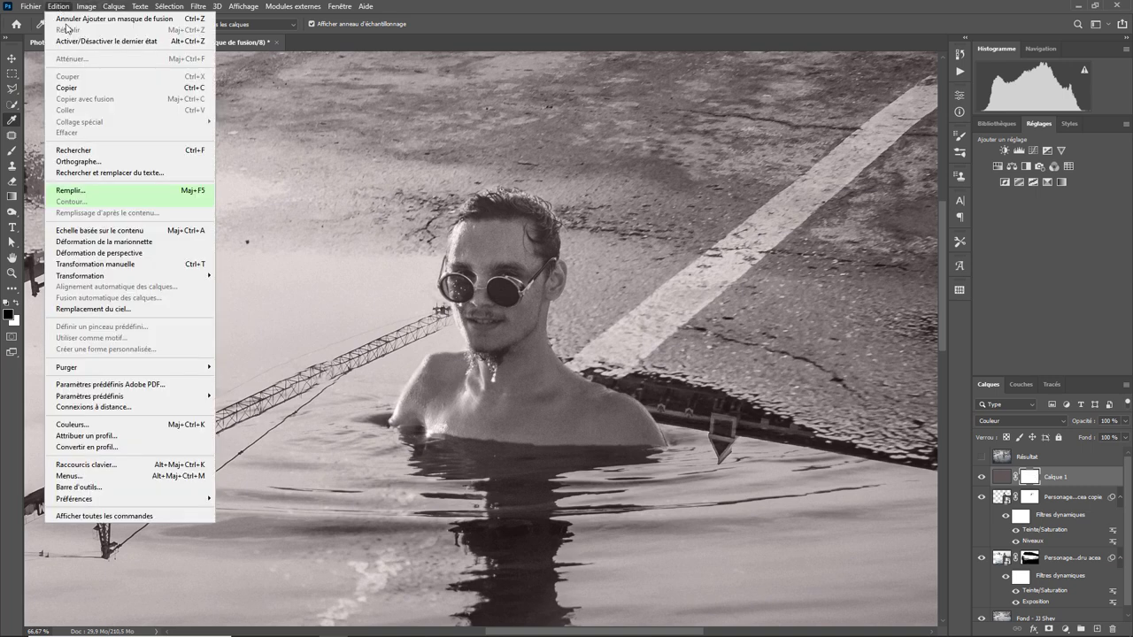
# Fill the Calque 1 mask with black to hide the sepia toning
pyautogui.click(87, 189)
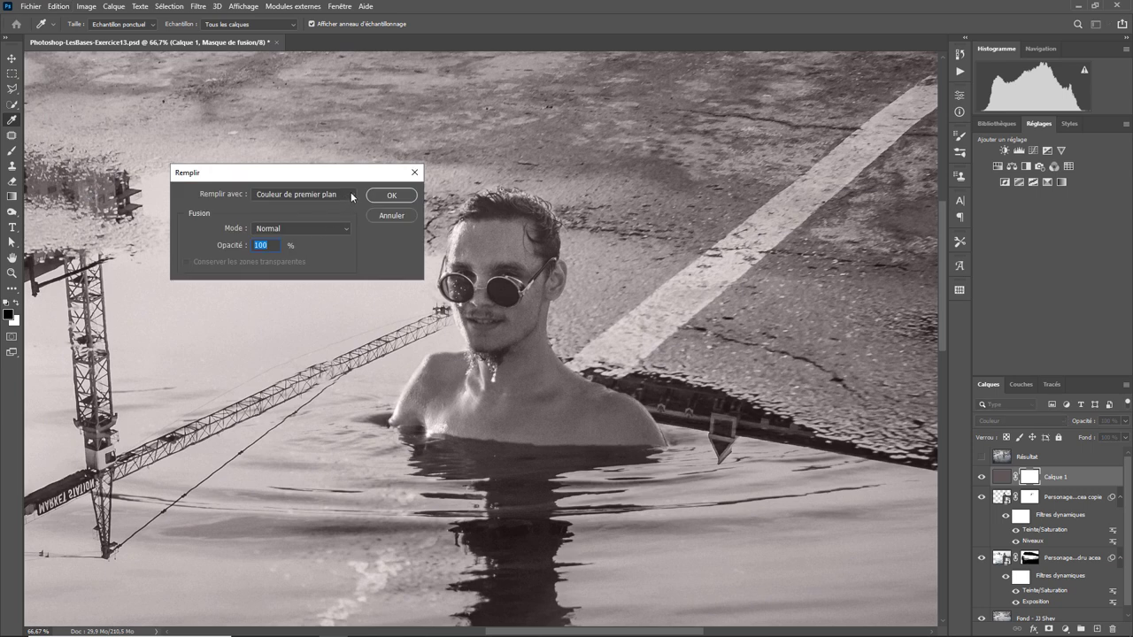
pyautogui.click(350, 196)
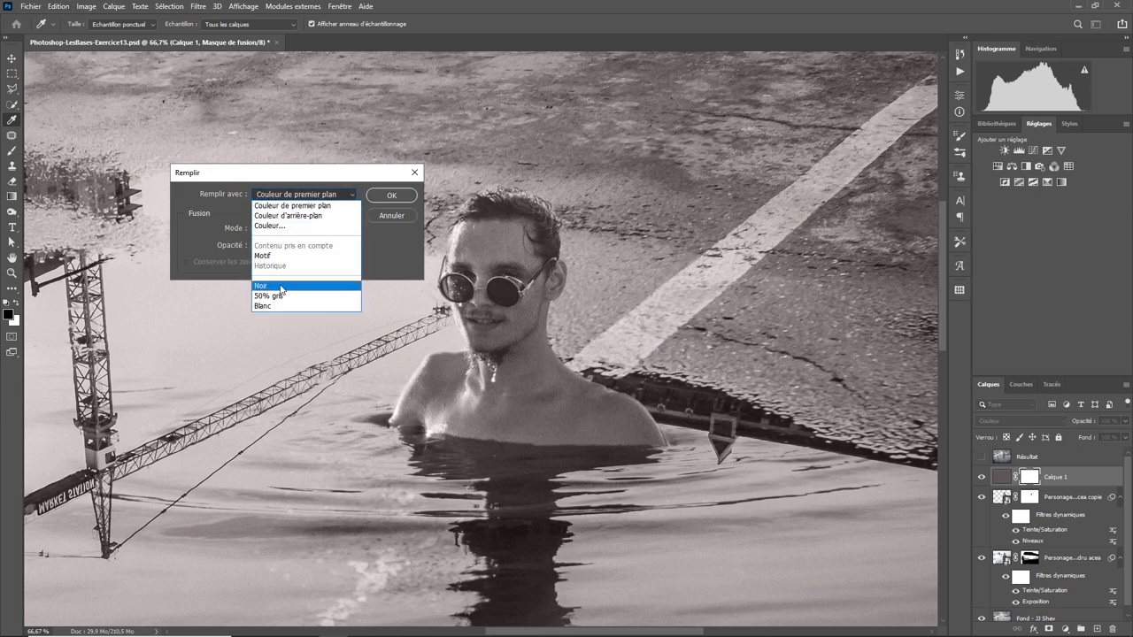
pyautogui.click(283, 286)
pyautogui.click(391, 195)
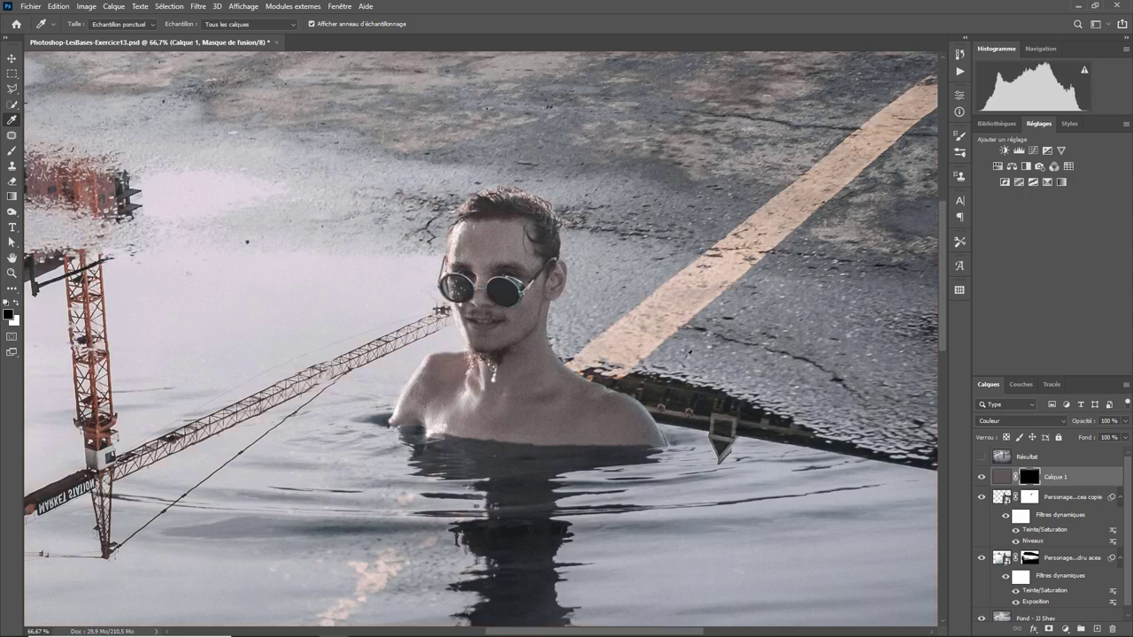
# Zoom in on the neck and shoulder, set white as foreground, and select the Brush
pyautogui.hotkey('ctrl', '+')
pyautogui.hotkey('ctrl', '+')
pyautogui.hotkey('ctrl', '+')
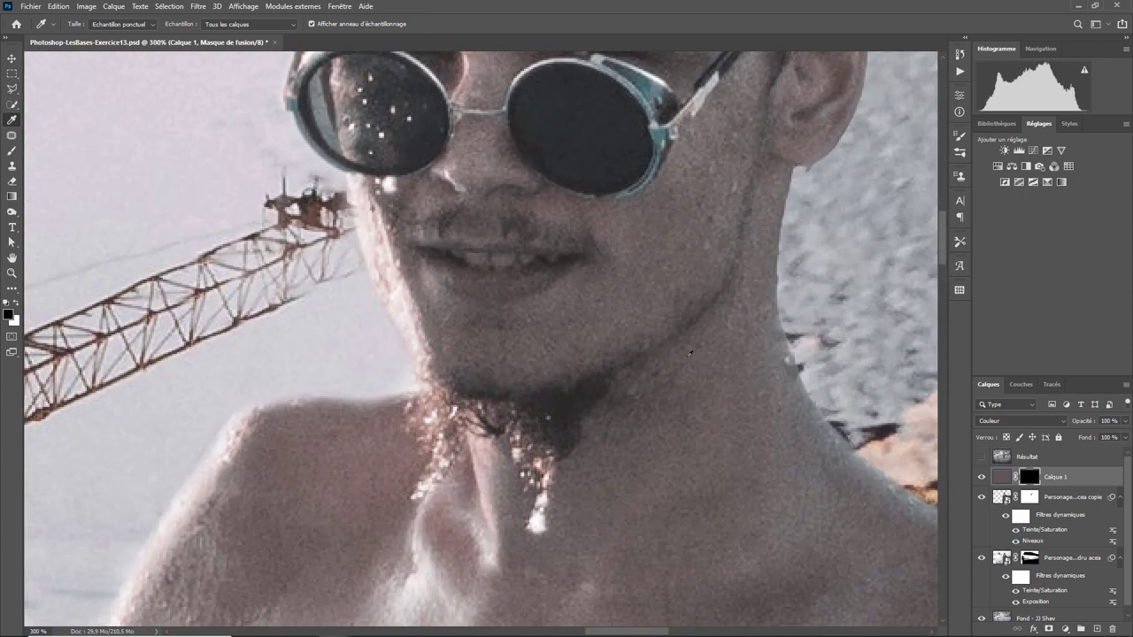
pyautogui.moveTo(797, 488)
pyautogui.mouseDown()
pyautogui.moveTo(449, 233)
pyautogui.moveTo(384, 291)
pyautogui.mouseUp()
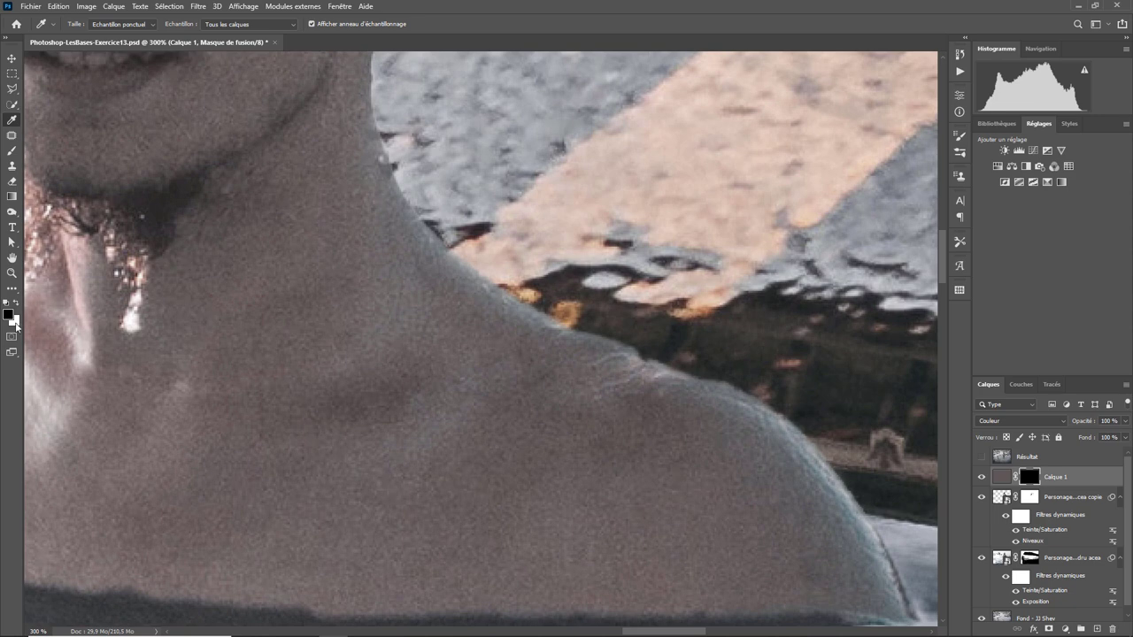
pyautogui.click(11, 315)
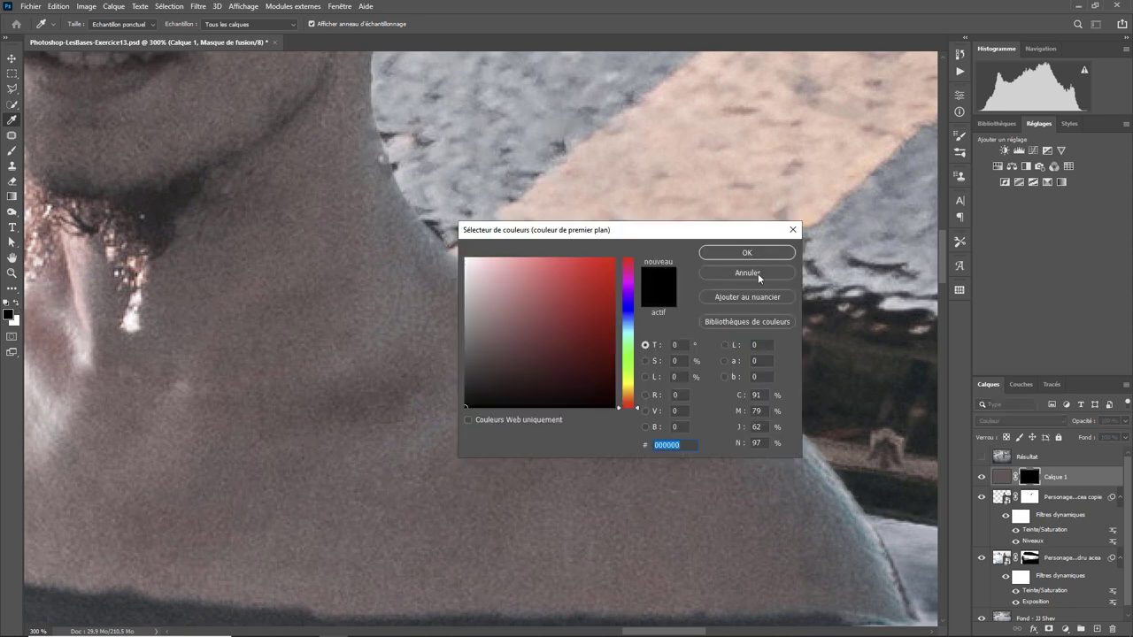
pyautogui.click(746, 253)
pyautogui.click(16, 302)
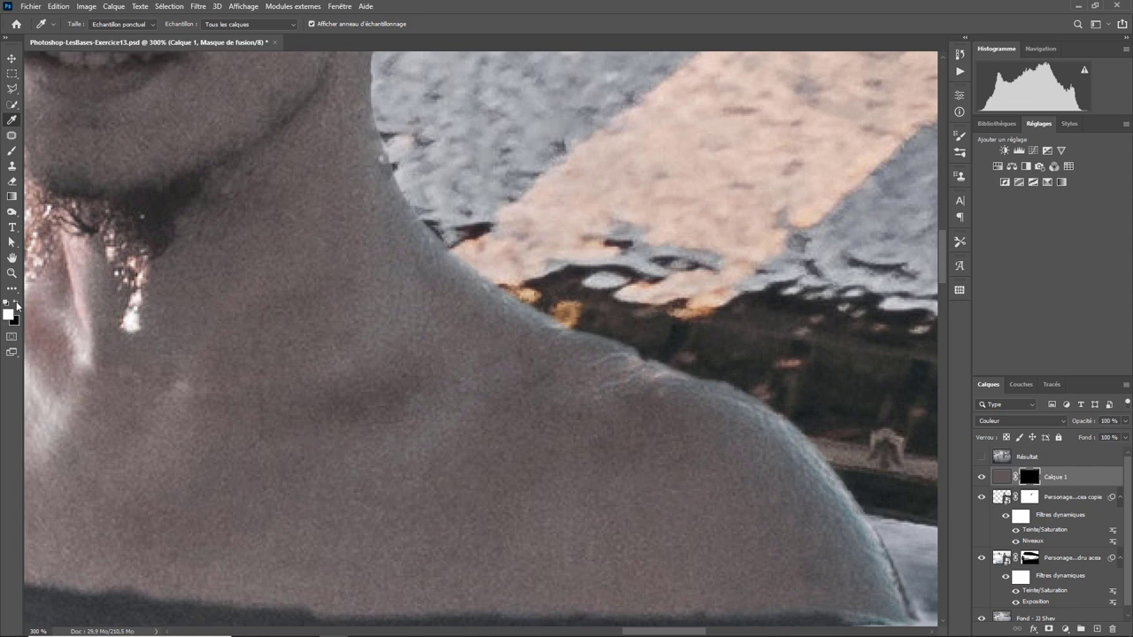
pyautogui.click(16, 150)
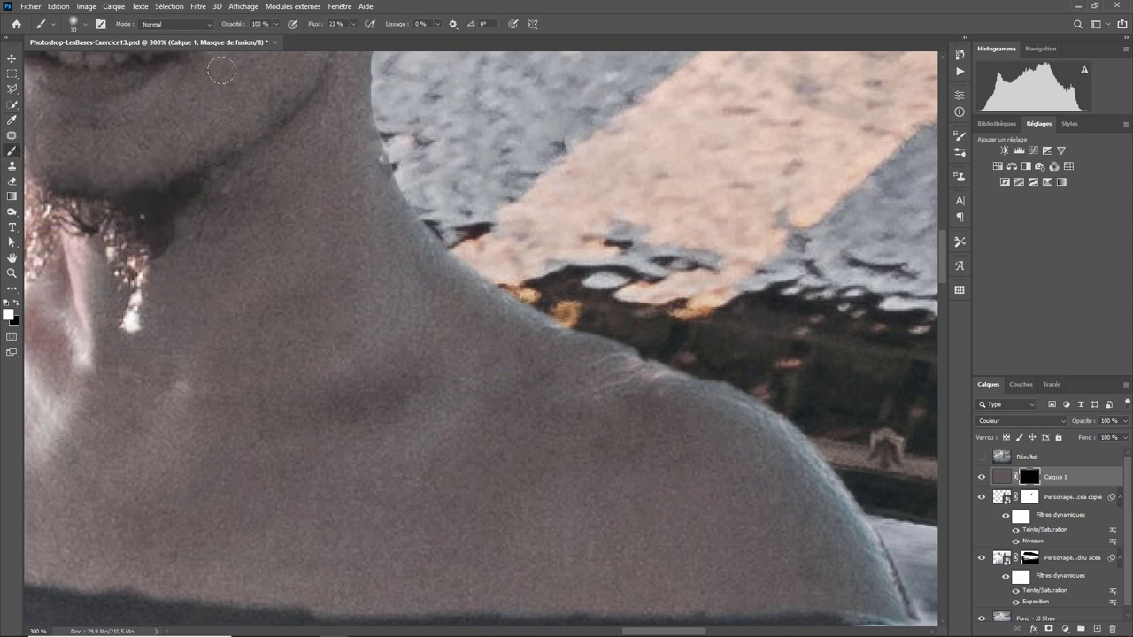
# Paint faint 5% flow white strokes on the Calque 1 mask along the man's shoulder edge
pyautogui.click(354, 24)
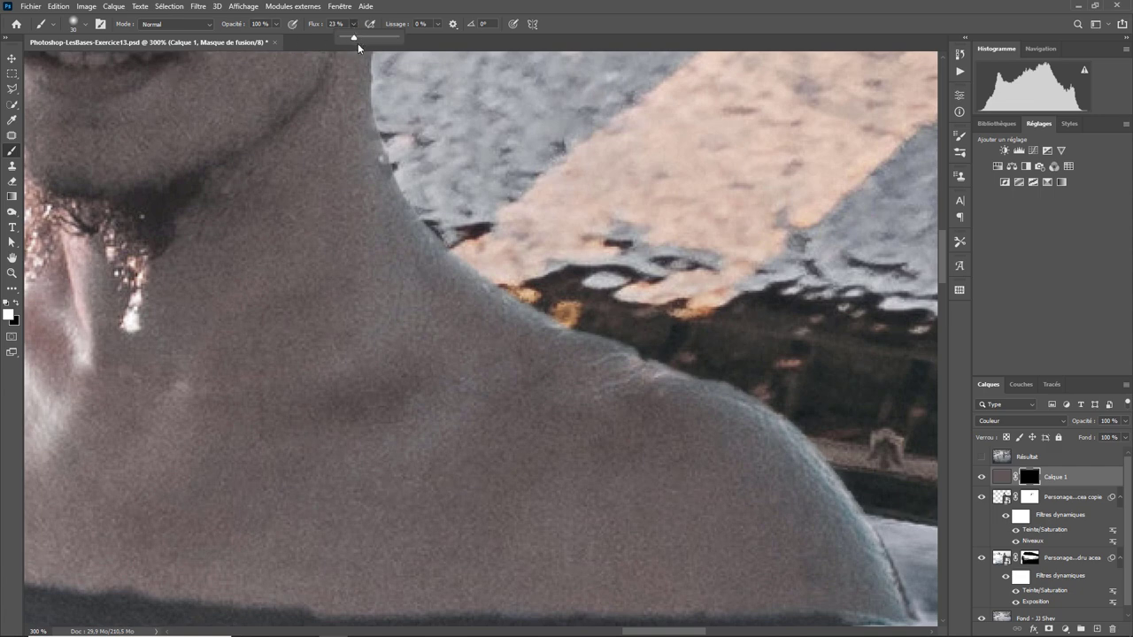
pyautogui.moveTo(358, 40); pyautogui.dragTo(341, 39)
pyautogui.moveTo(845, 528)
pyautogui.mouseDown()
pyautogui.moveTo(889, 599)
pyautogui.moveTo(813, 461)
pyautogui.moveTo(887, 596)
pyautogui.moveTo(769, 437)
pyautogui.moveTo(791, 432)
pyautogui.moveTo(695, 392)
pyautogui.moveTo(746, 417)
pyautogui.moveTo(803, 493)
pyautogui.mouseUp()
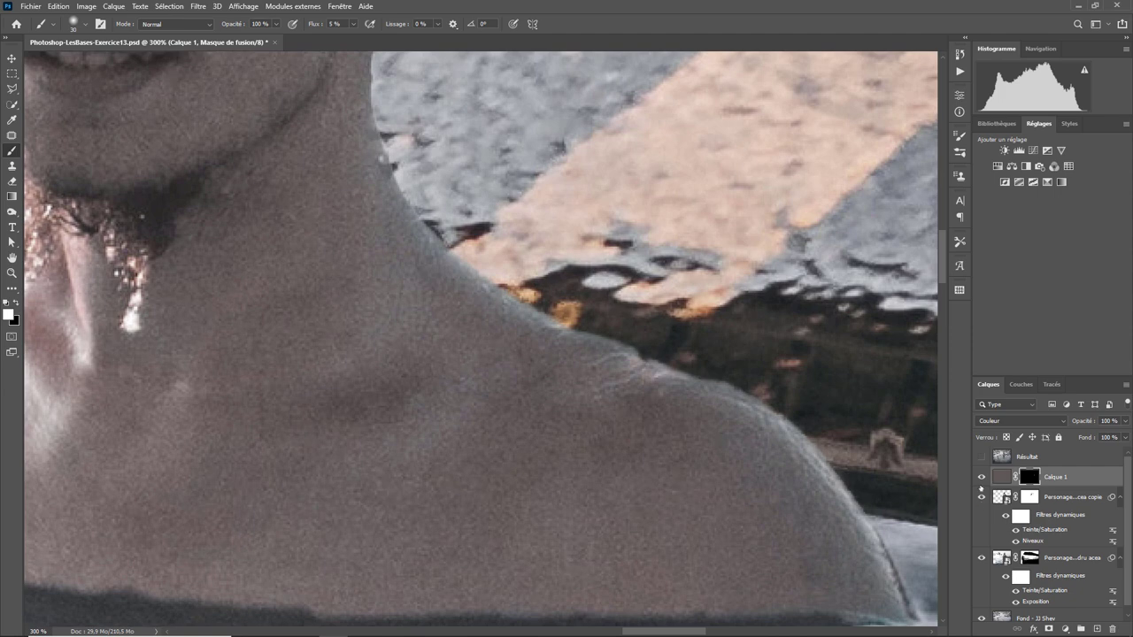
pyautogui.moveTo(619, 326)
pyautogui.mouseDown()
pyautogui.moveTo(663, 339)
pyautogui.moveTo(696, 390)
pyautogui.moveTo(738, 397)
pyautogui.mouseUp()
pyautogui.moveTo(624, 373)
pyautogui.mouseDown()
pyautogui.moveTo(605, 348)
pyautogui.moveTo(549, 331)
pyautogui.moveTo(394, 227)
pyautogui.moveTo(380, 174)
pyautogui.moveTo(454, 265)
pyautogui.mouseUp()
pyautogui.moveTo(647, 425); pyautogui.dragTo(835, 521)
pyautogui.moveTo(868, 582)
pyautogui.mouseDown()
pyautogui.moveTo(895, 608)
pyautogui.moveTo(771, 450)
pyautogui.moveTo(724, 412)
pyautogui.moveTo(768, 445)
pyautogui.mouseUp()
pyautogui.moveTo(620, 366)
pyautogui.mouseDown()
pyautogui.moveTo(558, 392)
pyautogui.moveTo(492, 392)
pyautogui.mouseUp()
# Paint toning over the right lens rim and shrink the brush to 15 px
pyautogui.scroll(5, 349, 229)
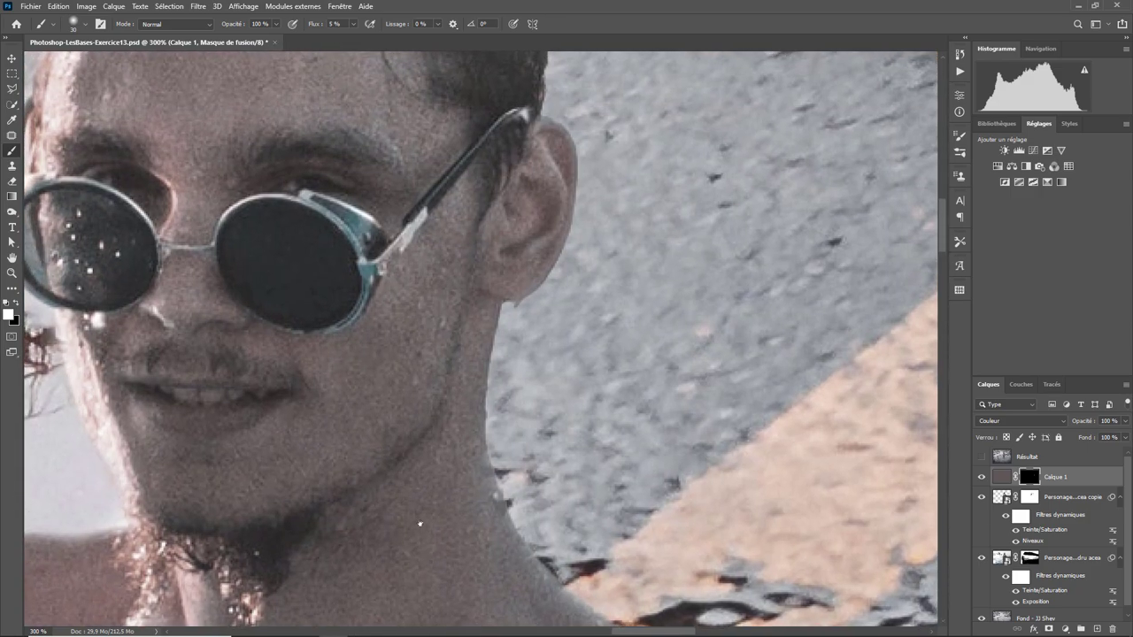
pyautogui.moveTo(357, 235)
pyautogui.mouseDown()
pyautogui.moveTo(342, 234)
pyautogui.moveTo(272, 312)
pyautogui.mouseUp()
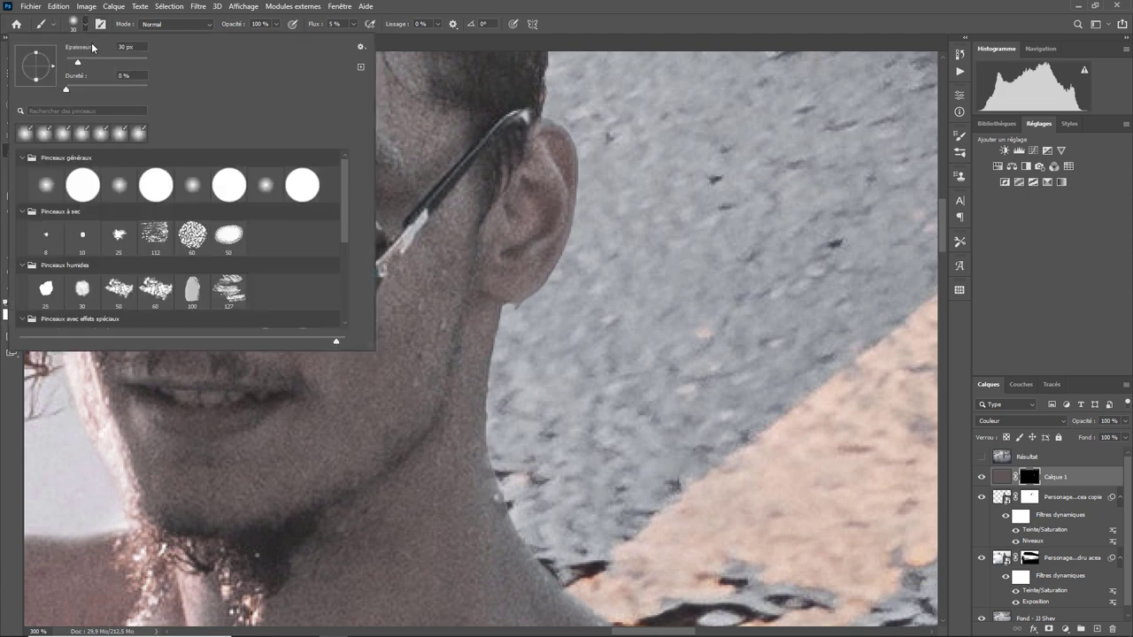
pyautogui.click(85, 24)
pyautogui.moveTo(79, 64); pyautogui.dragTo(71, 64)
pyautogui.press('Return')
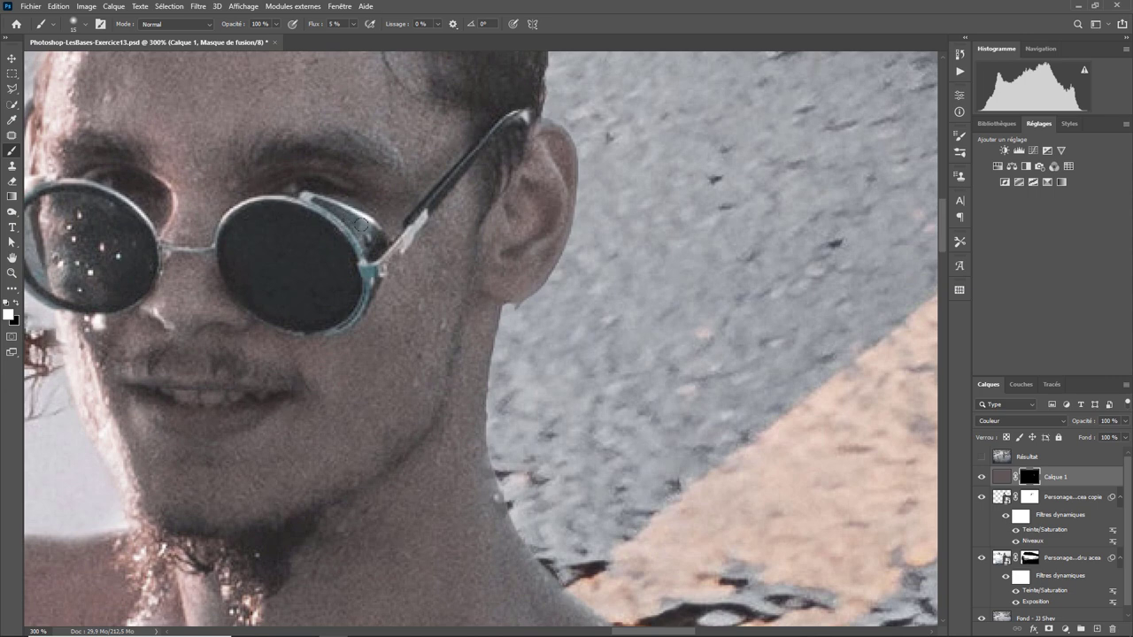
# Mute the teal on the glasses rim, then view the face at 200% zoom
pyautogui.moveTo(363, 263); pyautogui.dragTo(370, 281)
pyautogui.moveTo(209, 292); pyautogui.dragTo(509, 311)
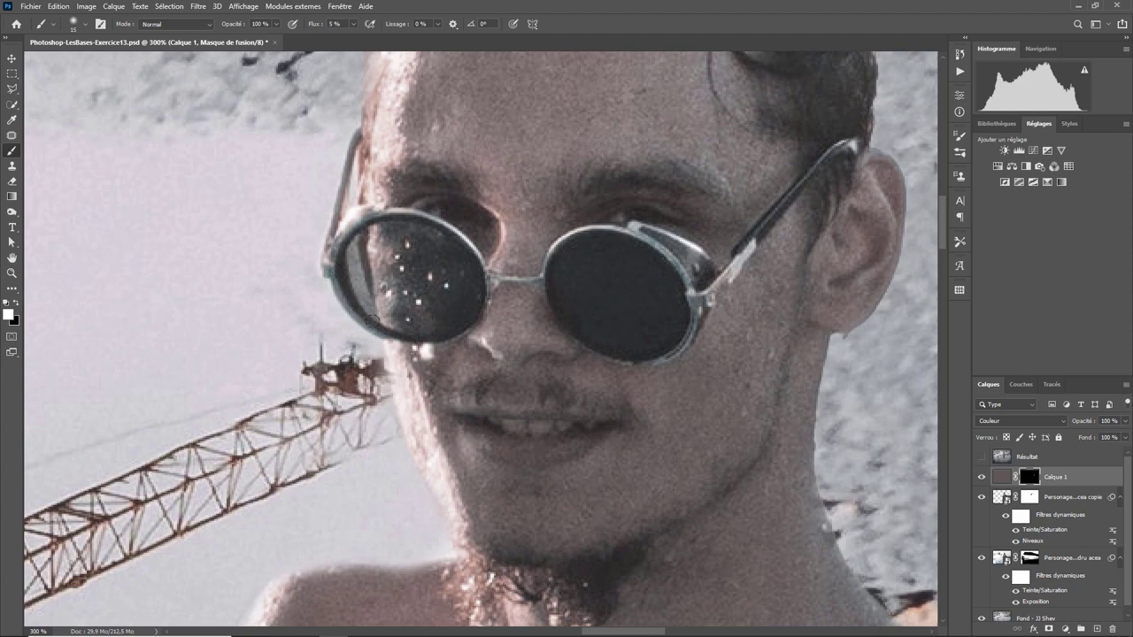
pyautogui.hotkey('ctrl', '-')
pyautogui.hotkey('ctrl', '-')
pyautogui.hotkey('ctrl', '-')
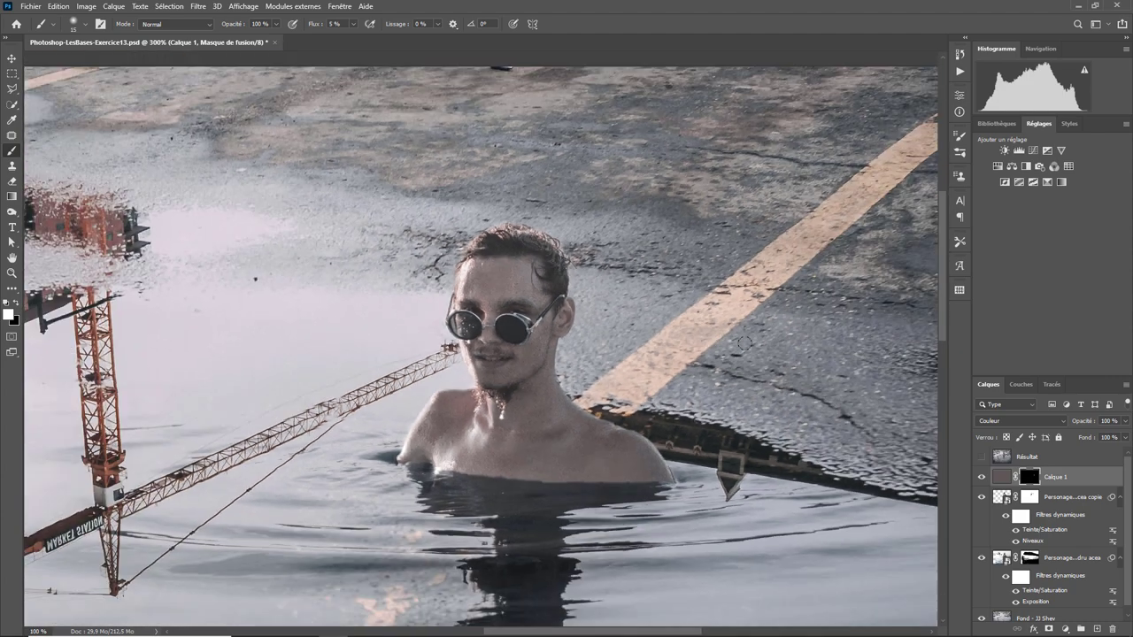
pyautogui.hotkey('ctrl', '-')
pyautogui.hotkey('ctrl', '+')
pyautogui.hotkey('ctrl', '+')
pyautogui.hotkey('ctrl', '+')
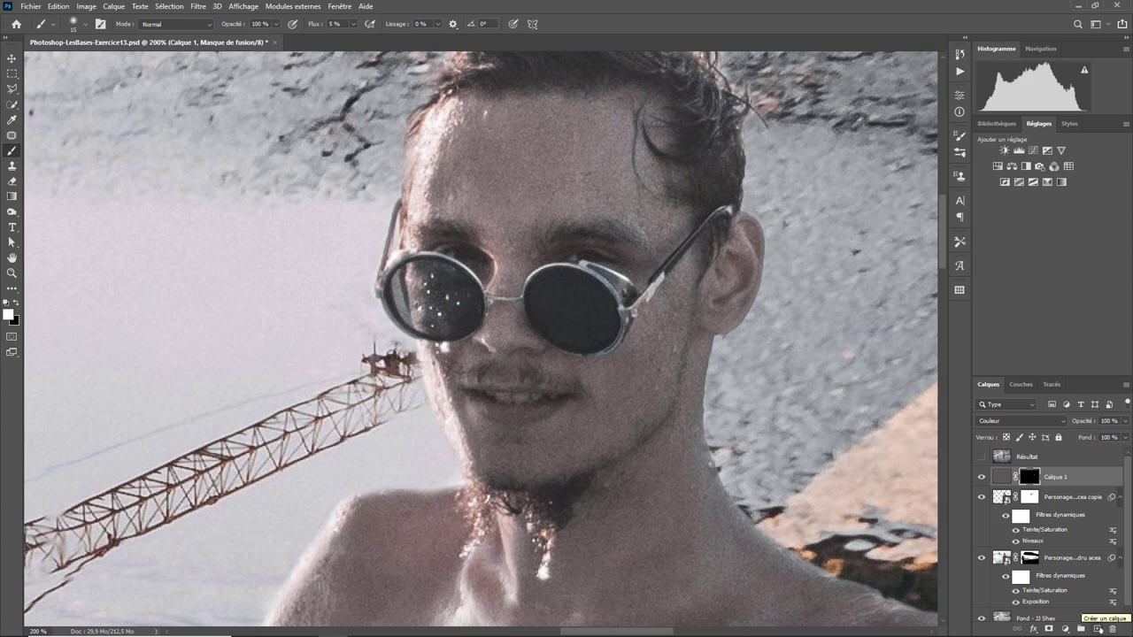
# Add a new layer, Calque 2, and fill it with 50% grey
pyautogui.click(1097, 628)
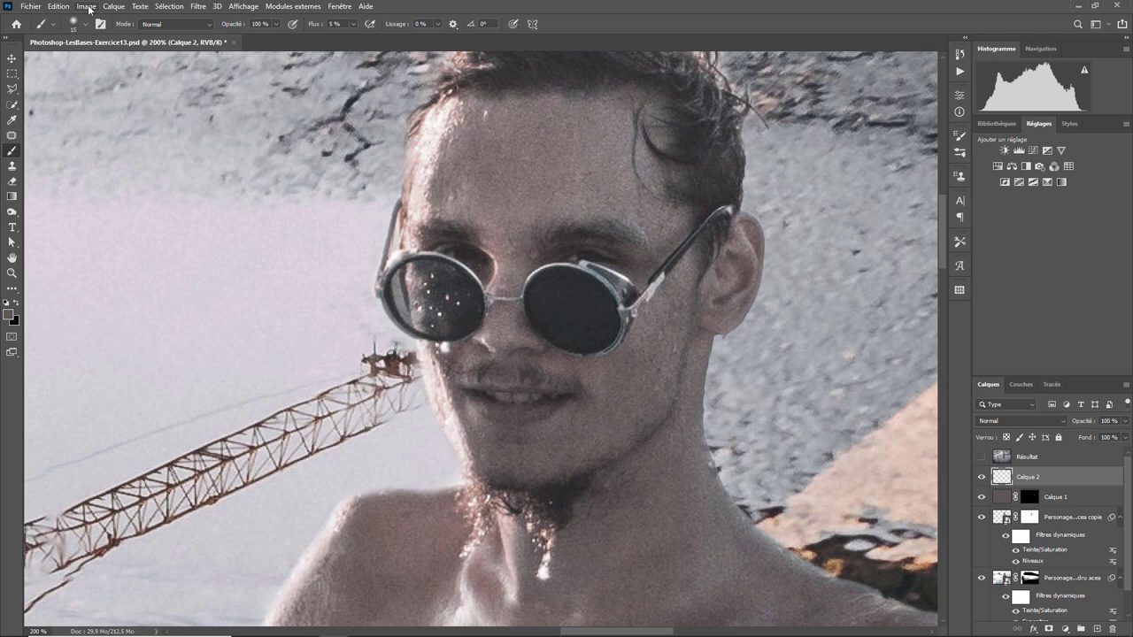
pyautogui.click(61, 7)
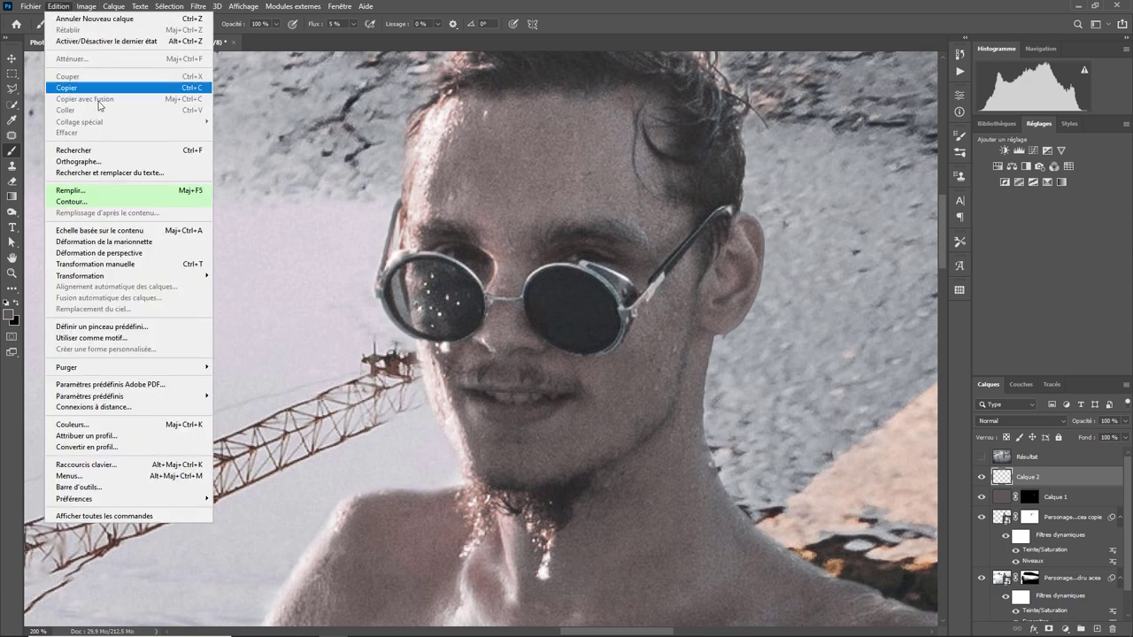
pyautogui.click(72, 190)
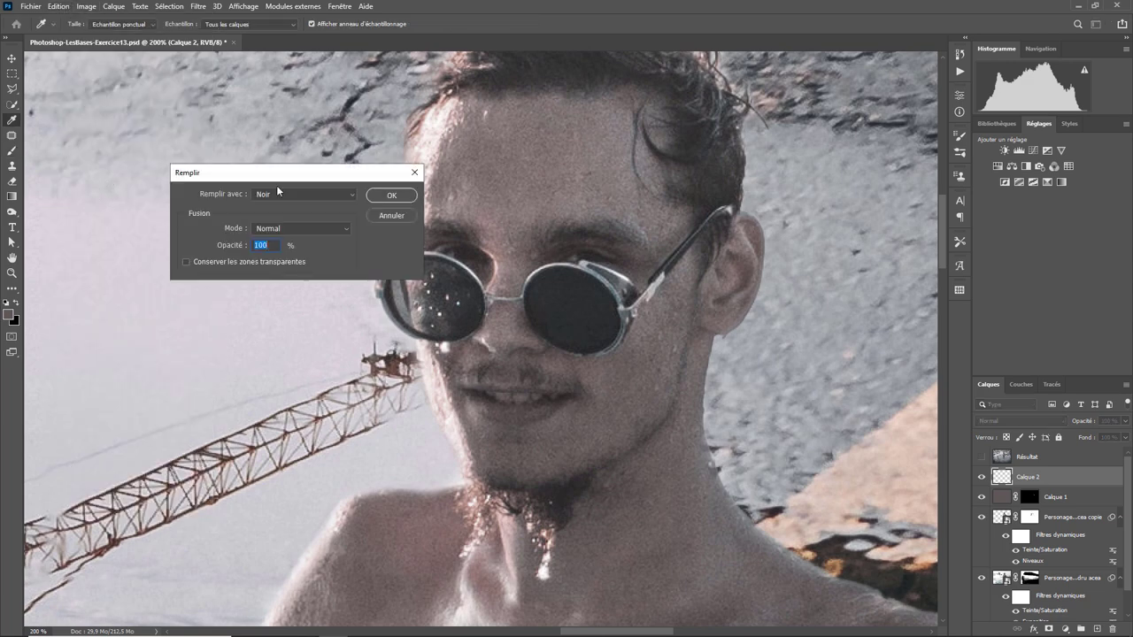
pyautogui.click(334, 191)
pyautogui.click(272, 296)
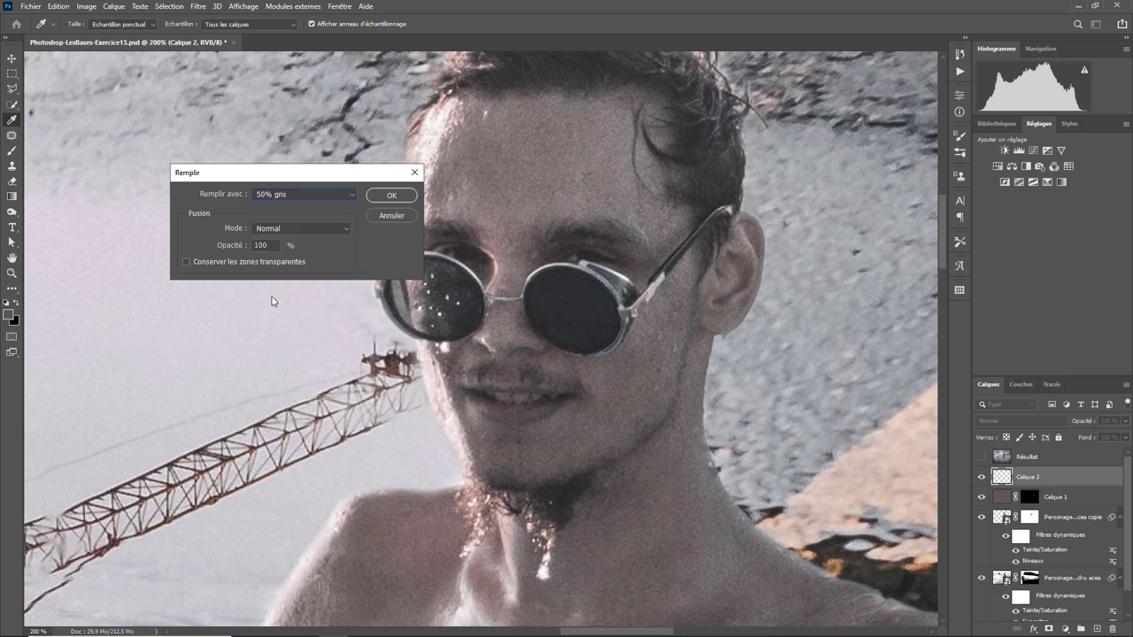
pyautogui.click(396, 197)
# Set Calque 2's blend mode to Incrustation
pyautogui.press('b')
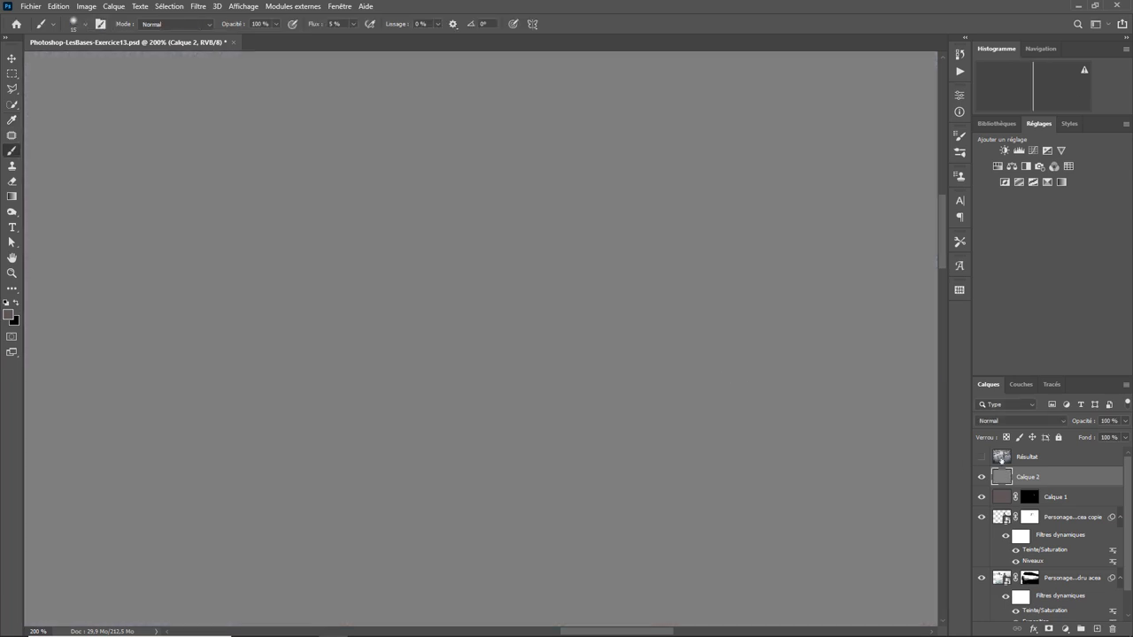
pyautogui.click(1012, 419)
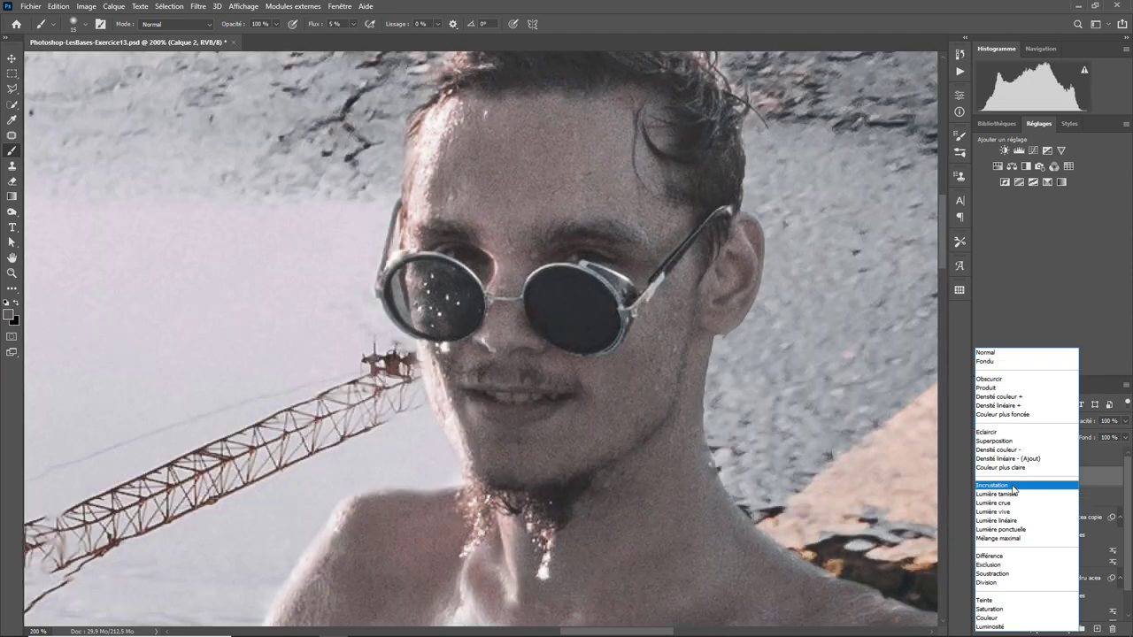
pyautogui.click(1009, 485)
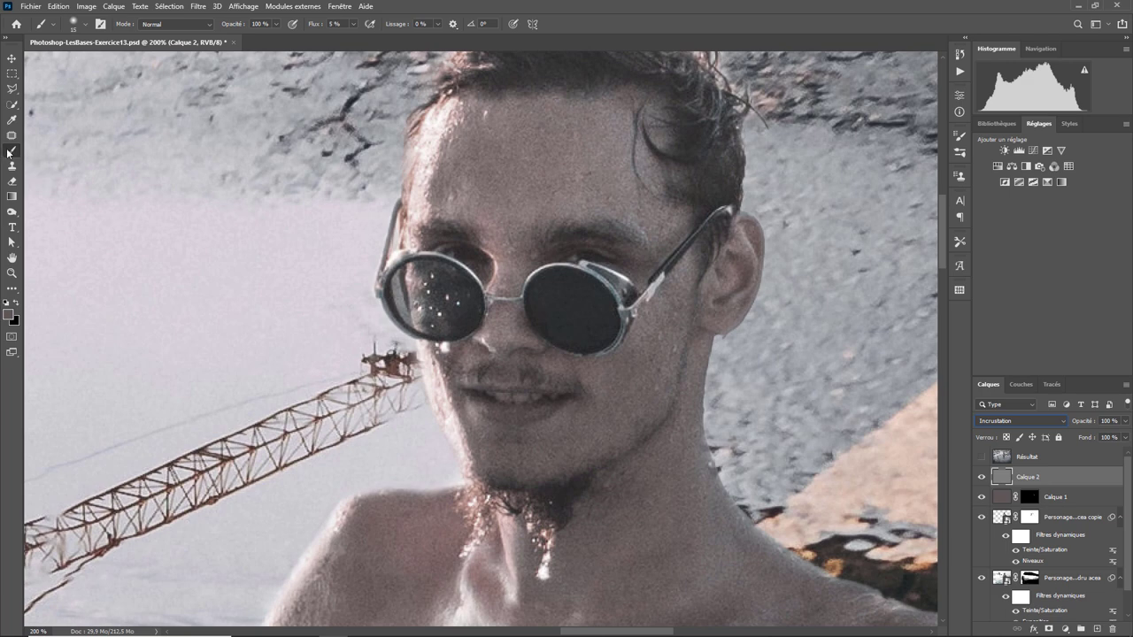
# Reset to default black and white colours and lower the brush flow to 2%
pyautogui.click(7, 304)
pyautogui.click(352, 25)
pyautogui.moveTo(354, 41); pyautogui.dragTo(353, 40)
pyautogui.scroll(3, 425, 225)
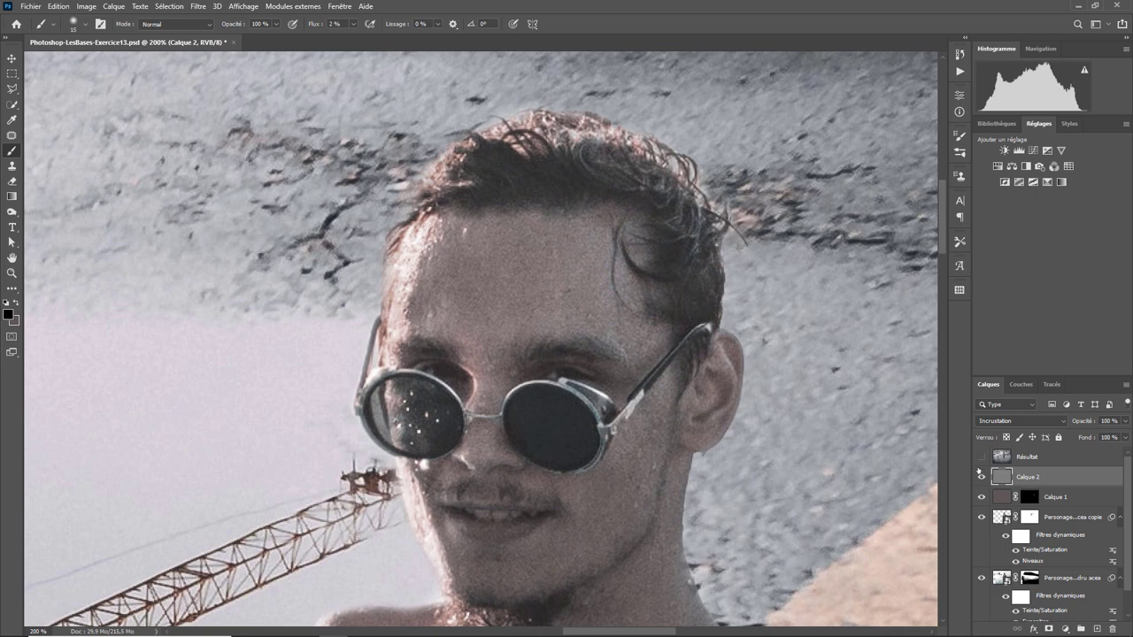
# Toggle Calque 2's visibility to compare the burned shadows before and after
pyautogui.click(982, 477)
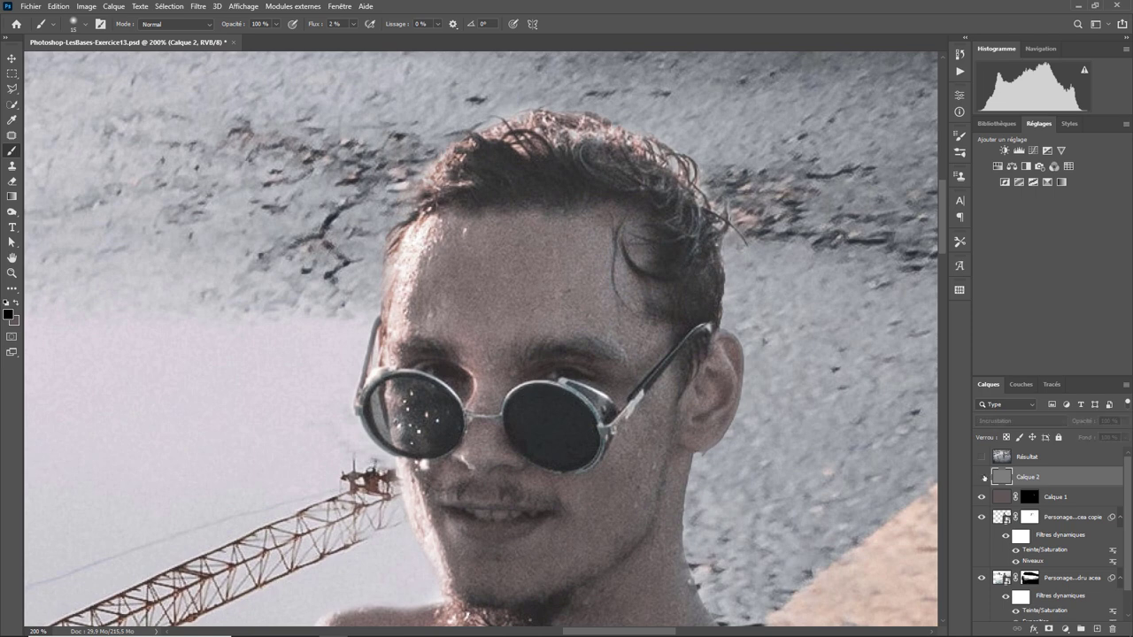
pyautogui.click(981, 477)
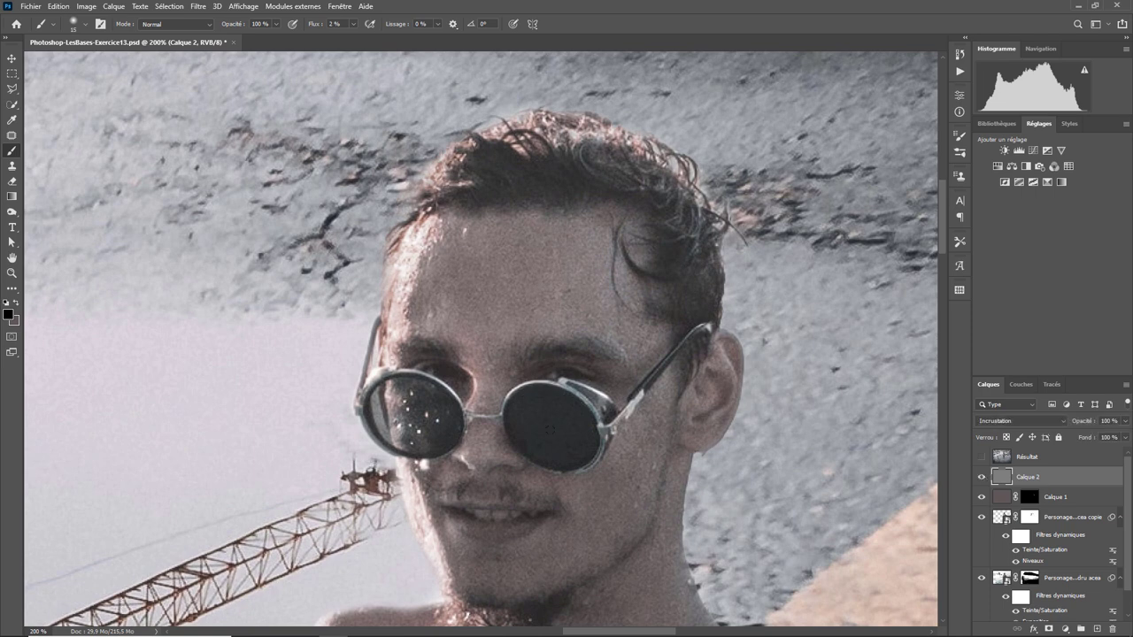
pyautogui.scroll(-5, 495, 327)
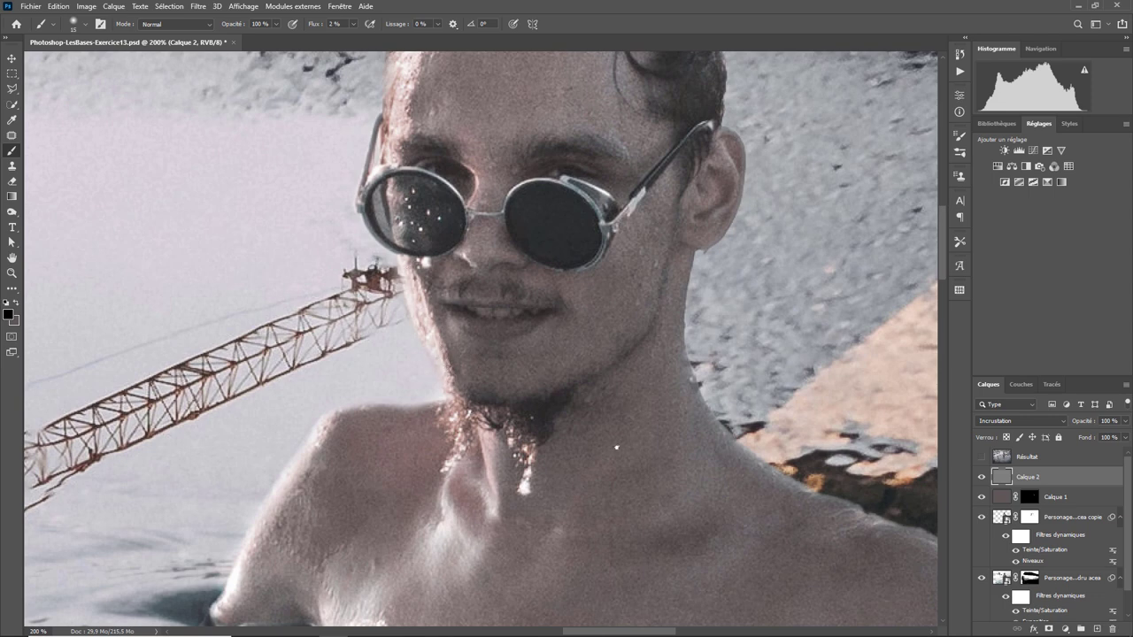
pyautogui.scroll(-5, 616, 447)
pyautogui.hscroll(-4, 616, 447)
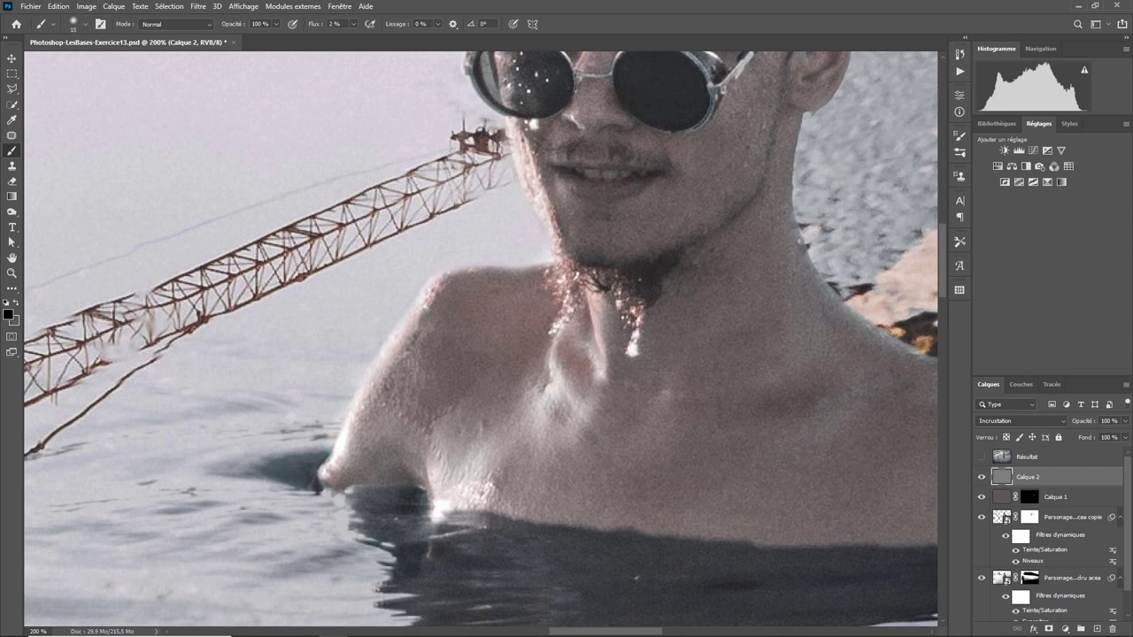
# Patch the shoulder-edge flaw on the Personage copie layer, deselect, and zoom out
pyautogui.hotkey('alt', '[')
pyautogui.hotkey('alt', '[')
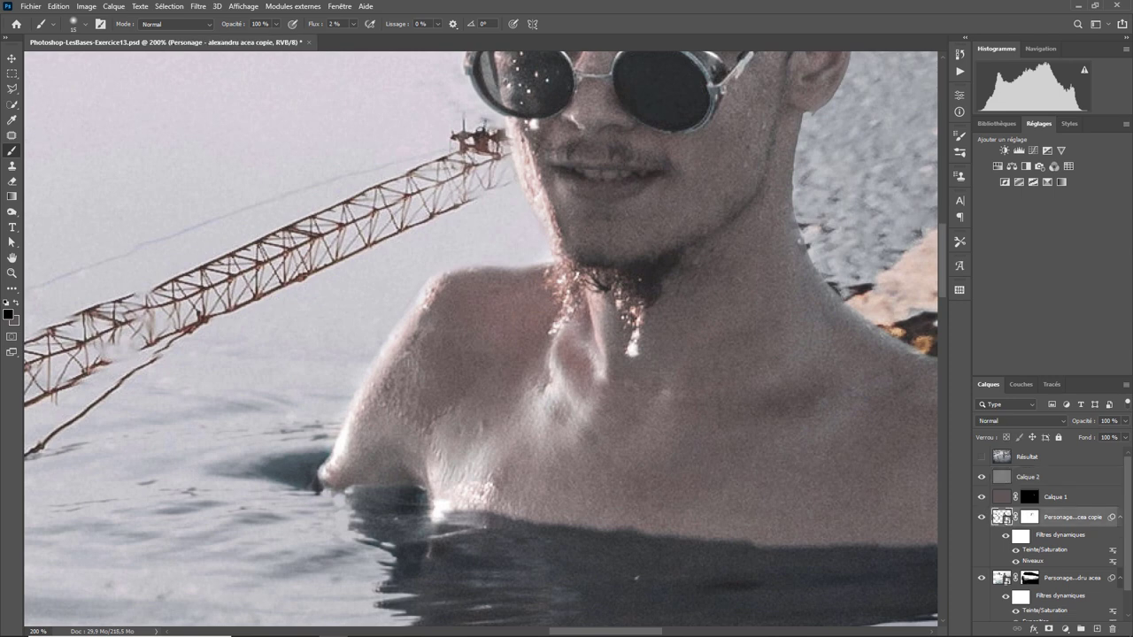
pyautogui.click(11, 134)
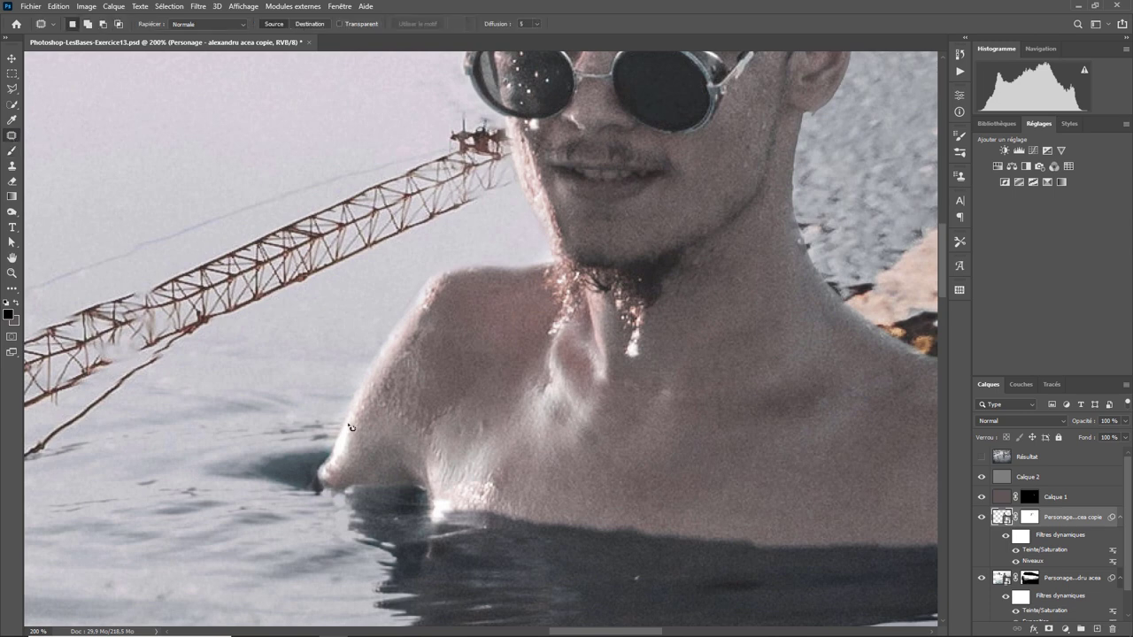
pyautogui.moveTo(347, 423)
pyautogui.mouseDown()
pyautogui.moveTo(331, 483)
pyautogui.moveTo(358, 451)
pyautogui.moveTo(356, 425)
pyautogui.mouseUp()
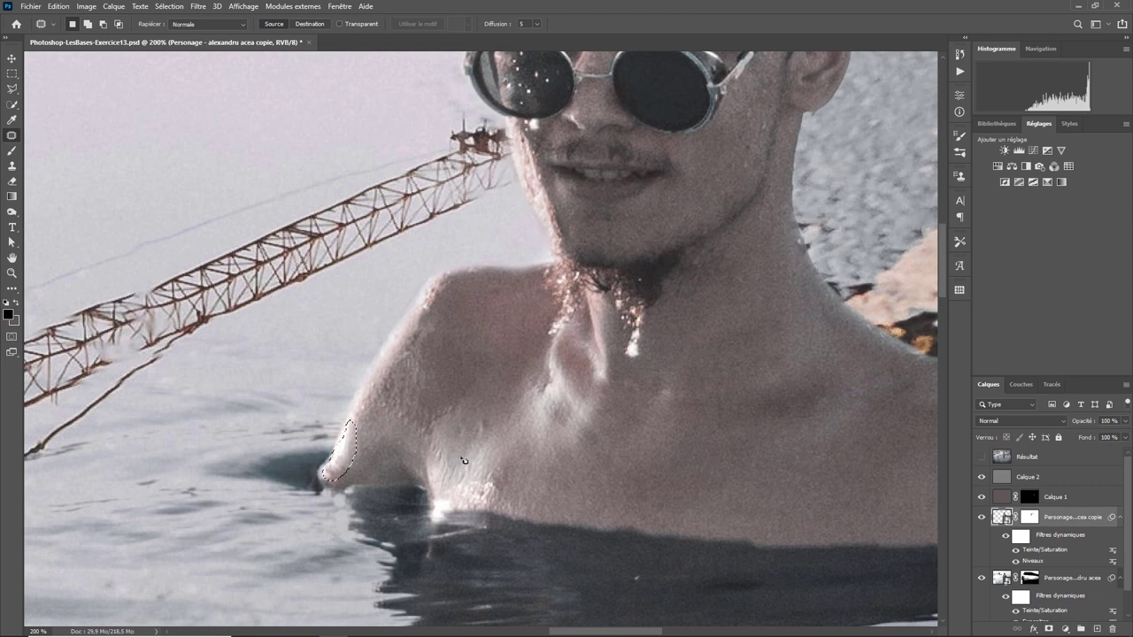
pyautogui.hotkey('ctrl', 'd')
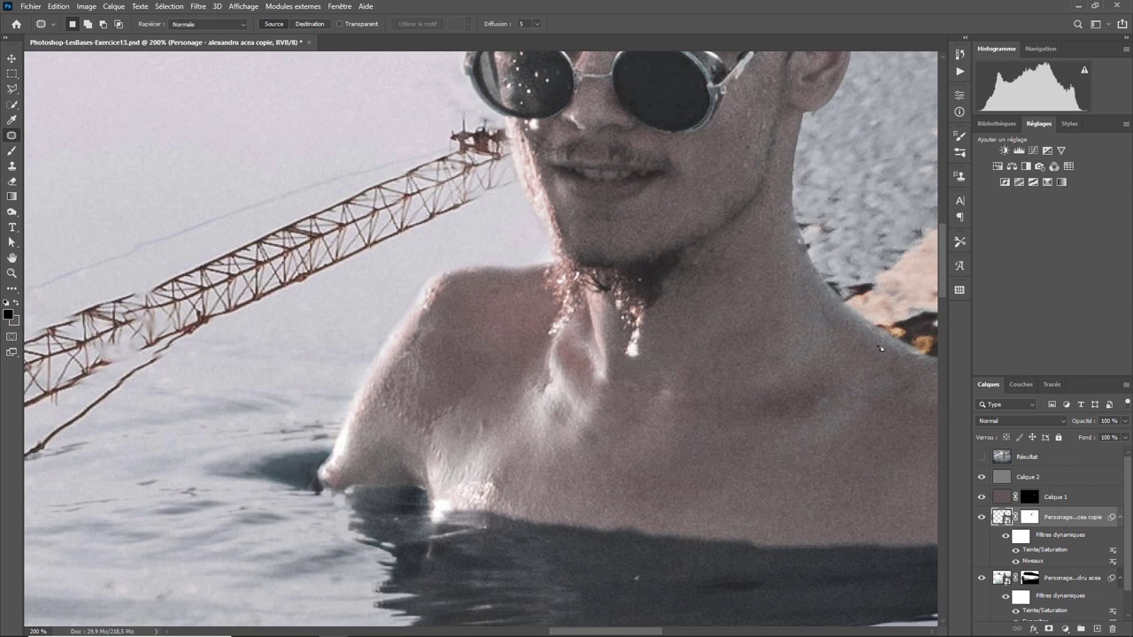
pyautogui.hotkey('ctrl', '-')
pyautogui.hotkey('ctrl', '-')
pyautogui.hotkey('ctrl', '-')
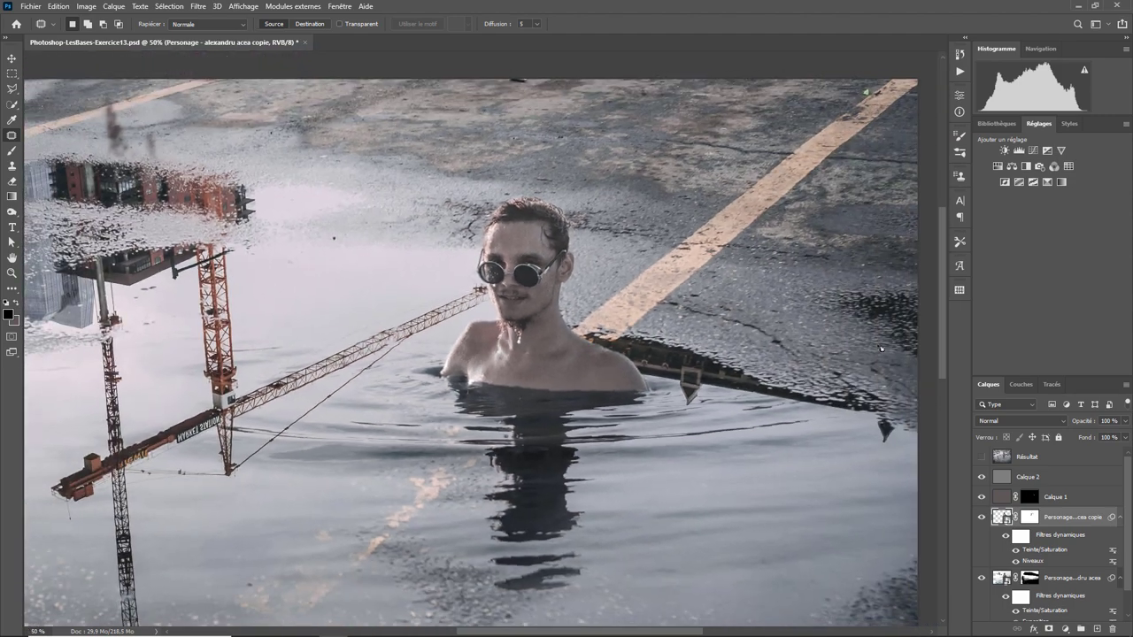
pyautogui.hotkey('ctrl', '-')
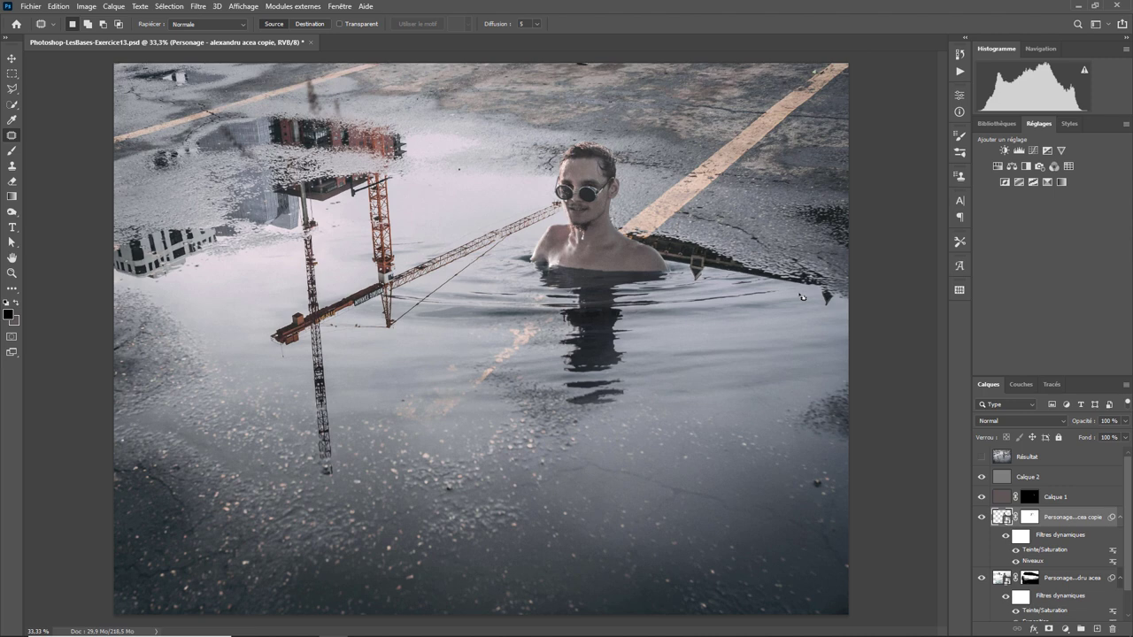
pyautogui.click(981, 456)
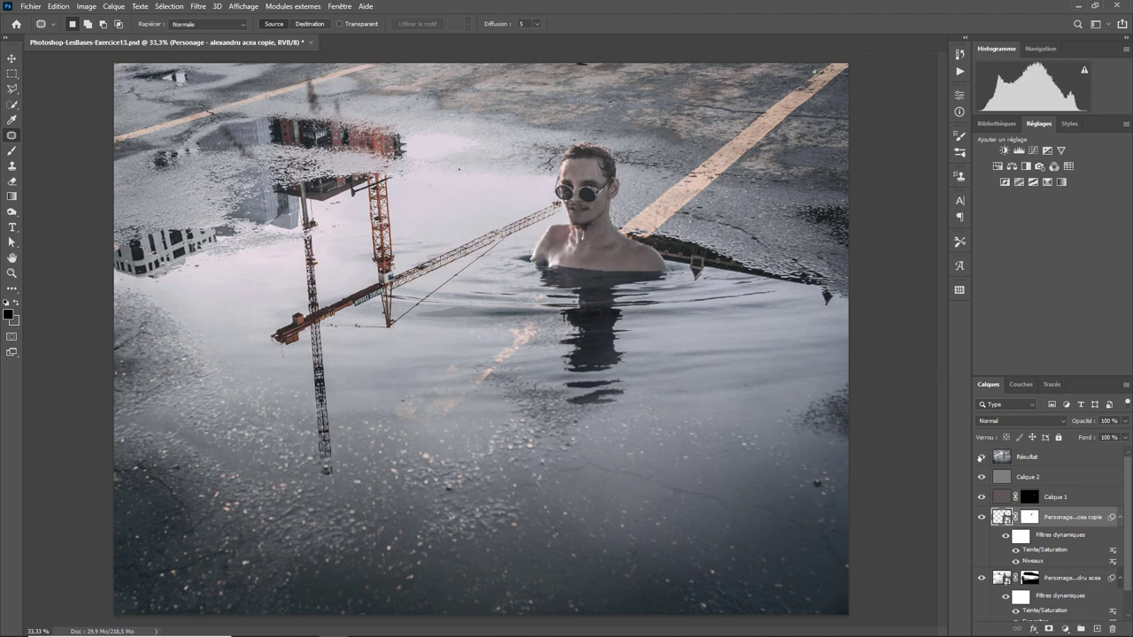
pyautogui.click(979, 456)
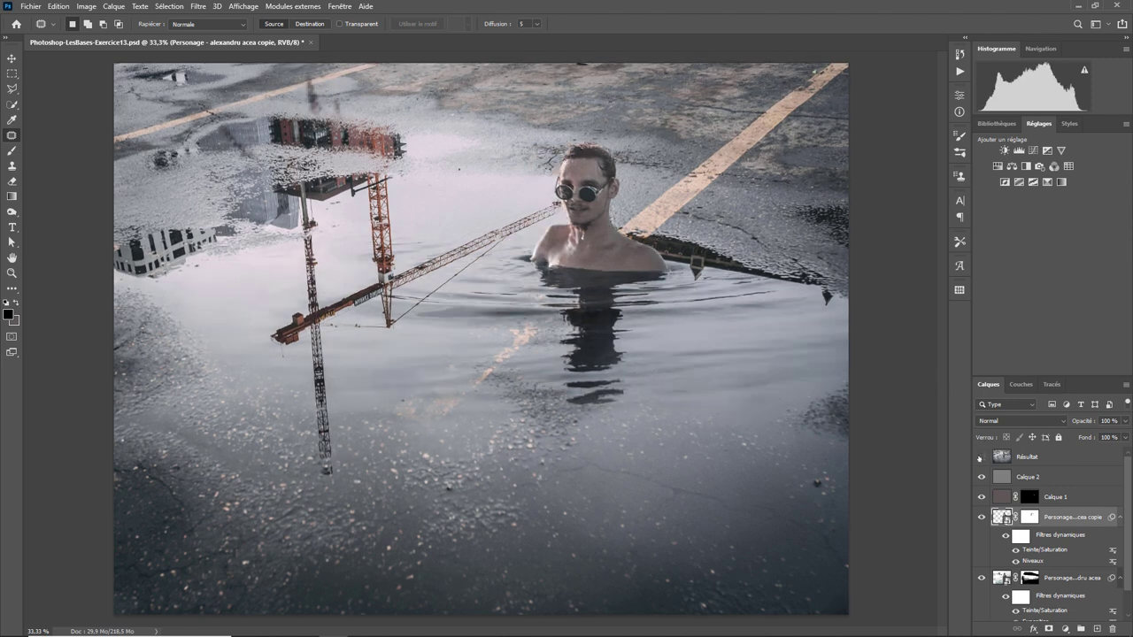
pyautogui.click(980, 456)
pyautogui.click(980, 457)
pyautogui.click(980, 457)
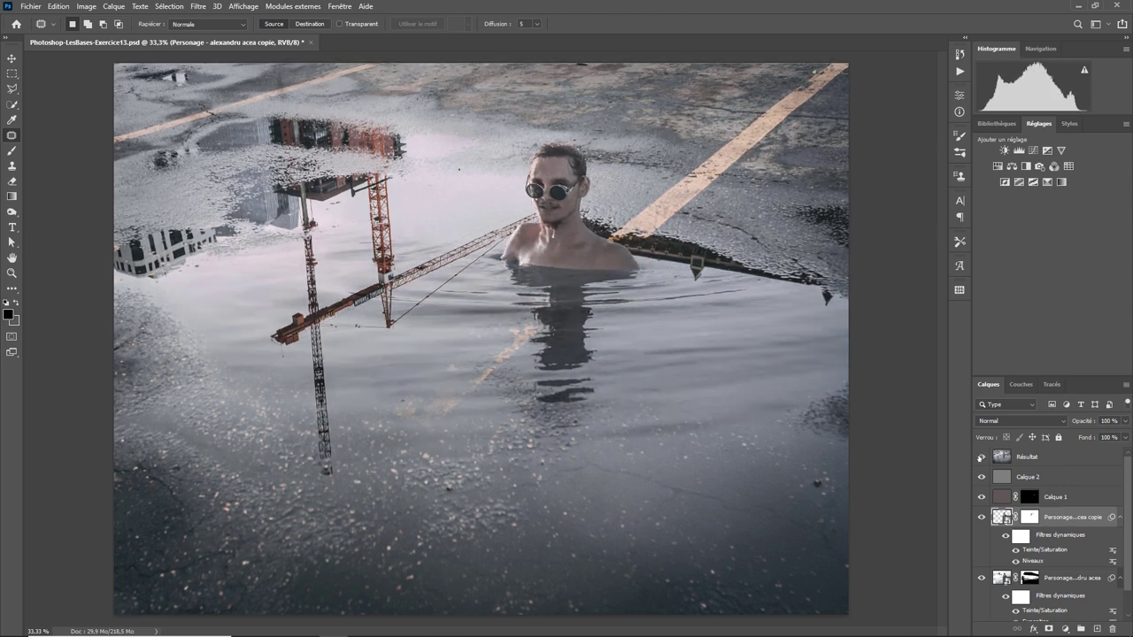
pyautogui.click(979, 457)
pyautogui.click(980, 457)
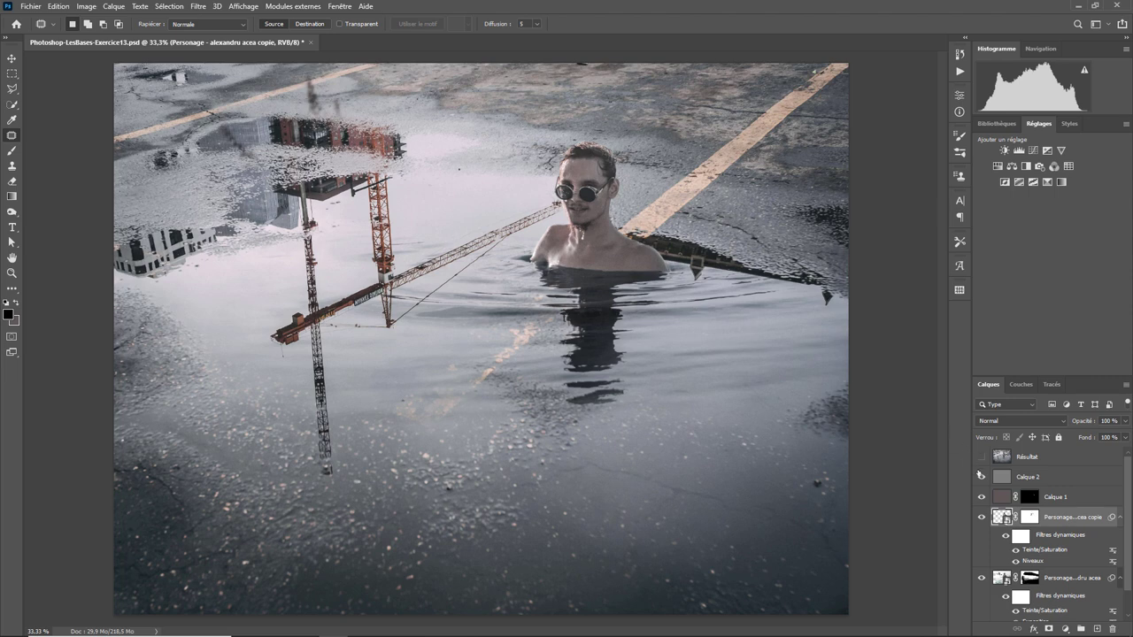
pyautogui.click(1079, 499)
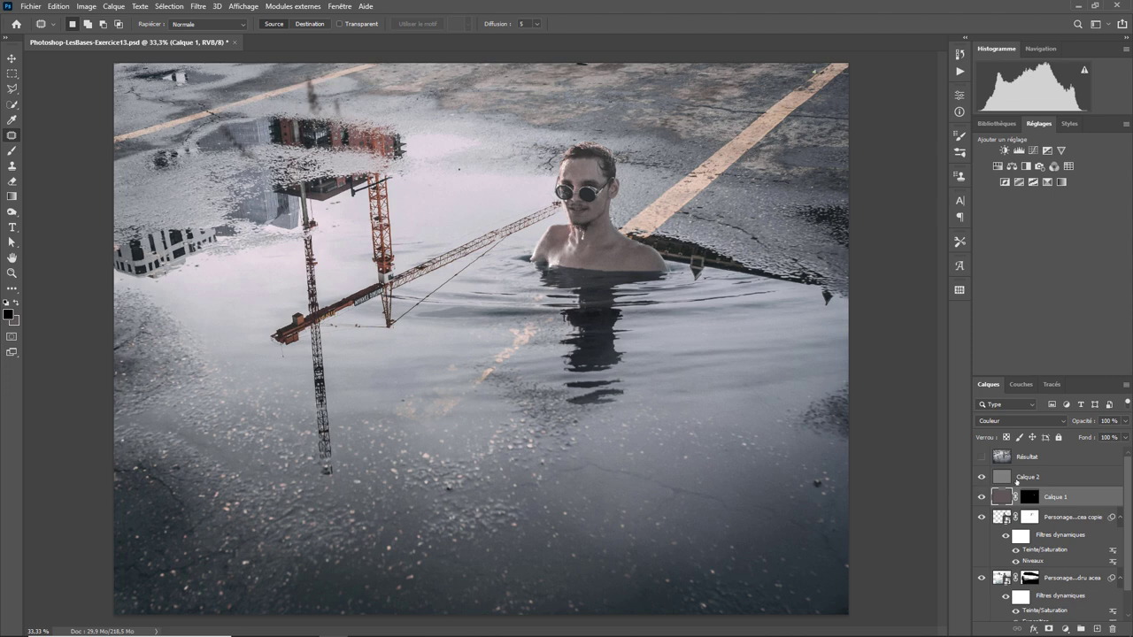
pyautogui.click(1024, 479)
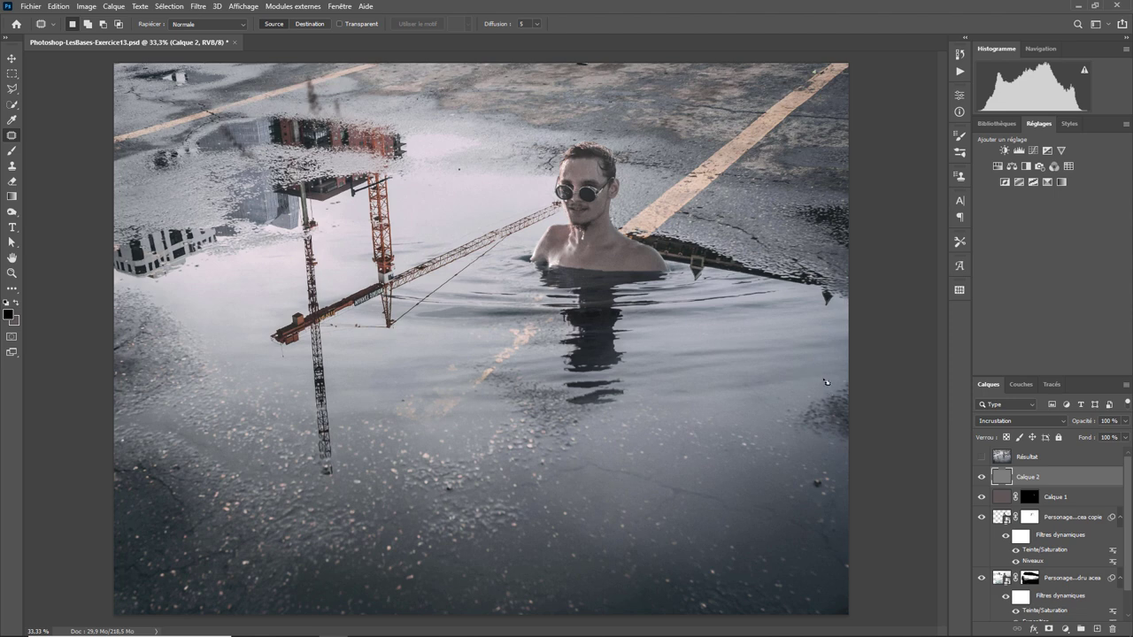
pyautogui.scroll(-1, 1130, 500)
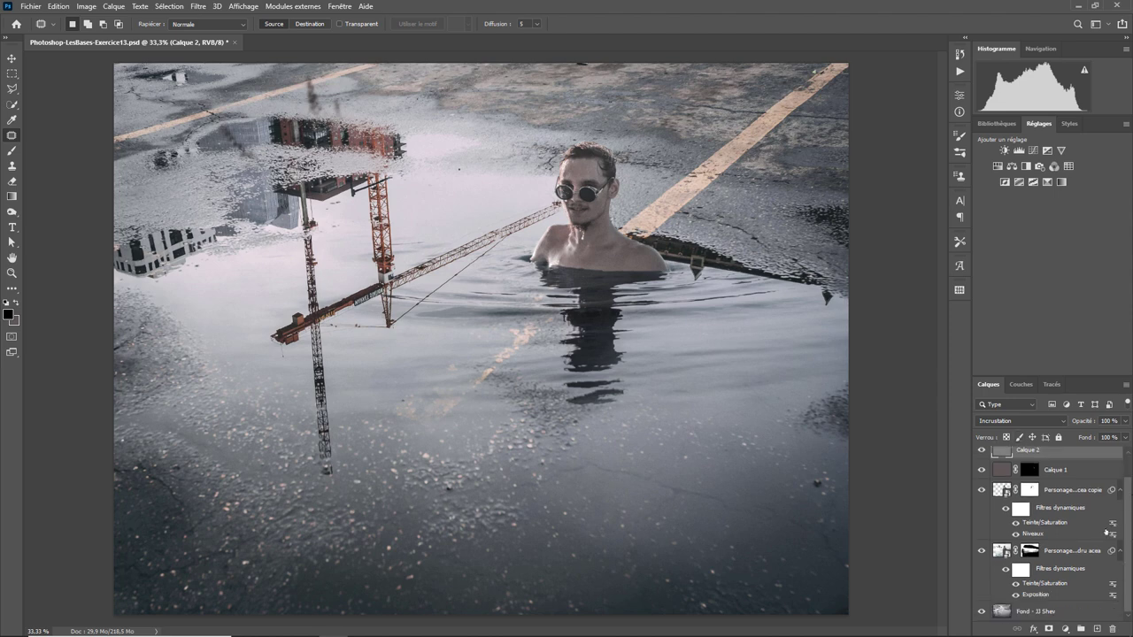
pyautogui.click(1068, 551)
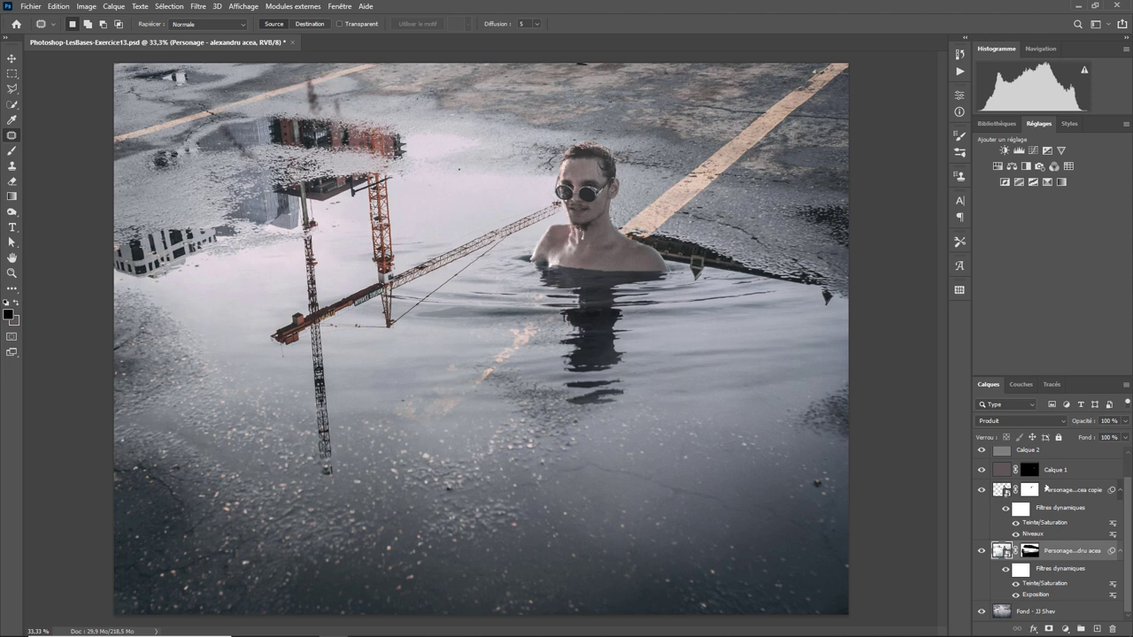
pyautogui.click(980, 490)
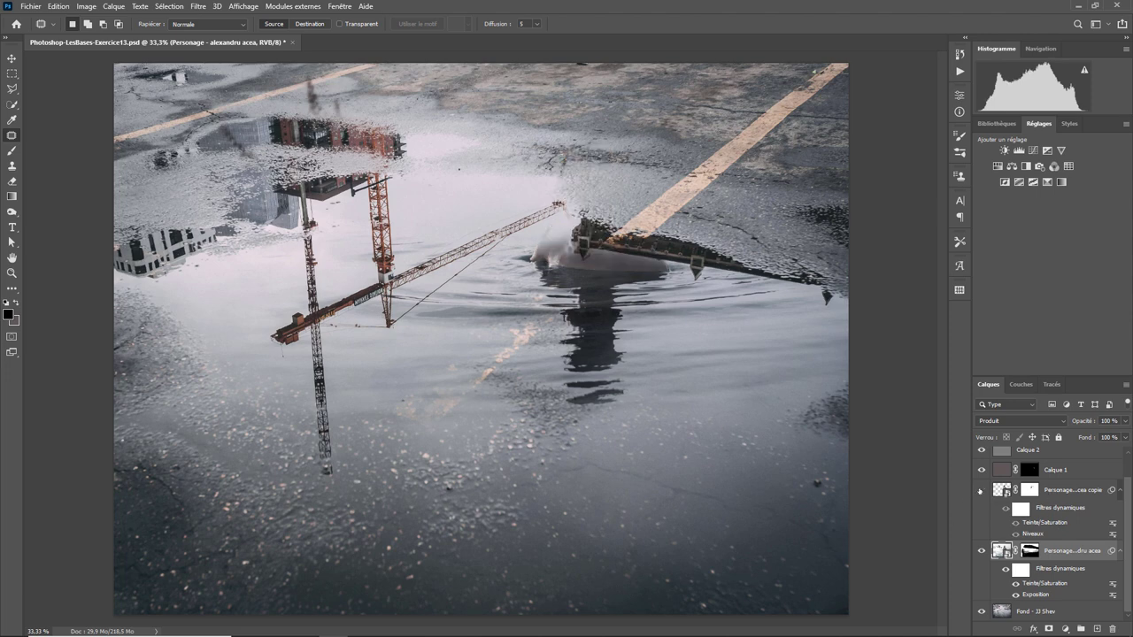
pyautogui.click(979, 489)
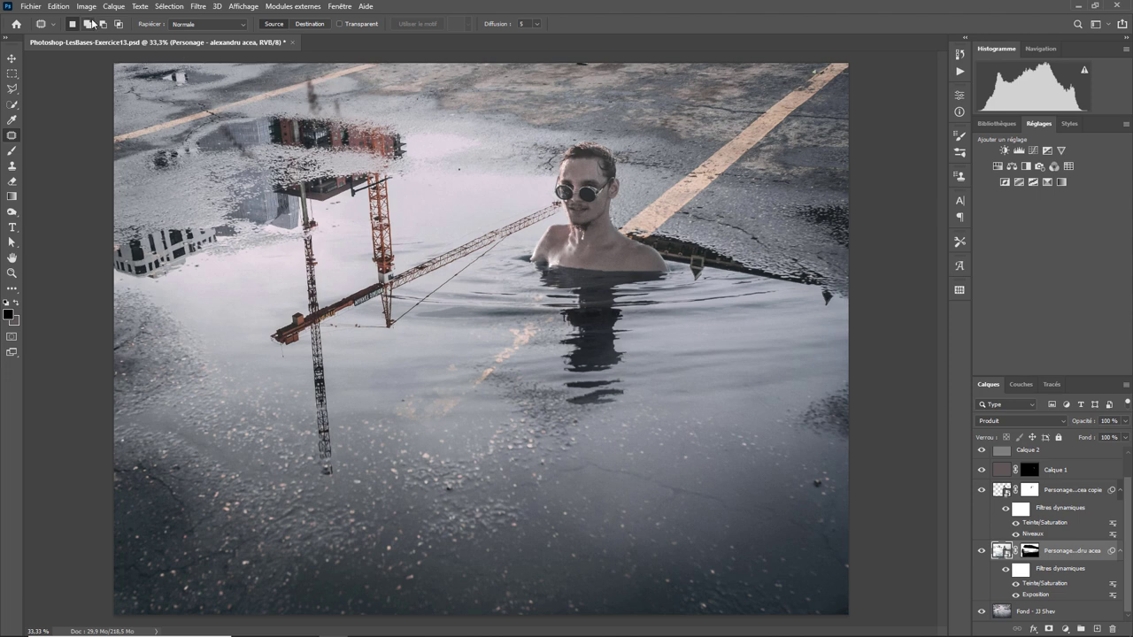
# Open the Image menu to reach the Réglages adjustments
pyautogui.click(91, 9)
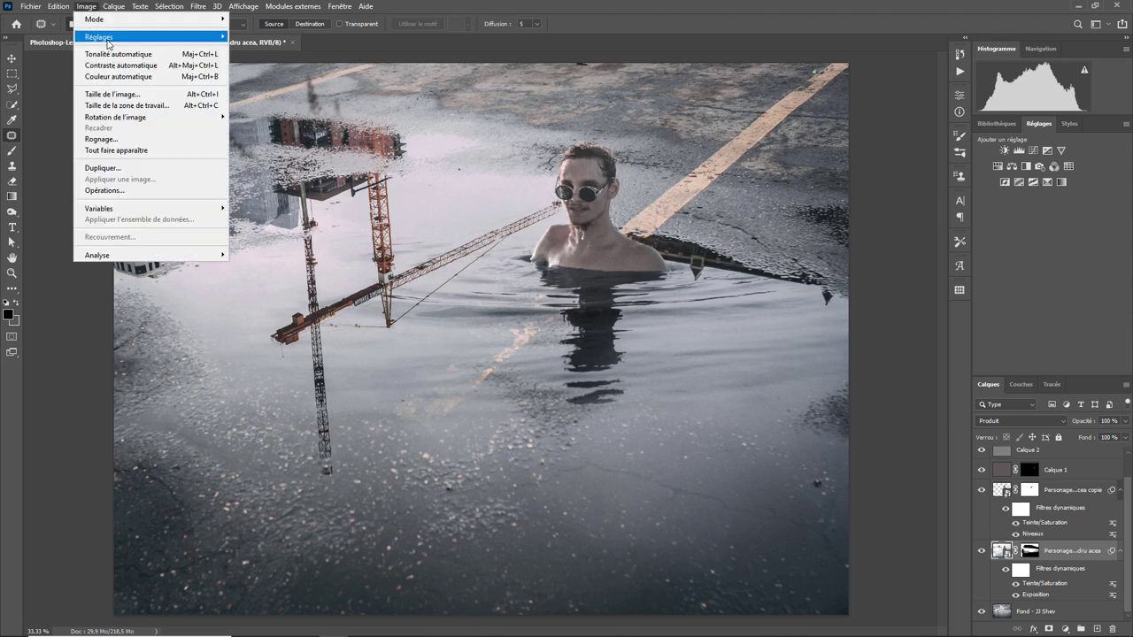